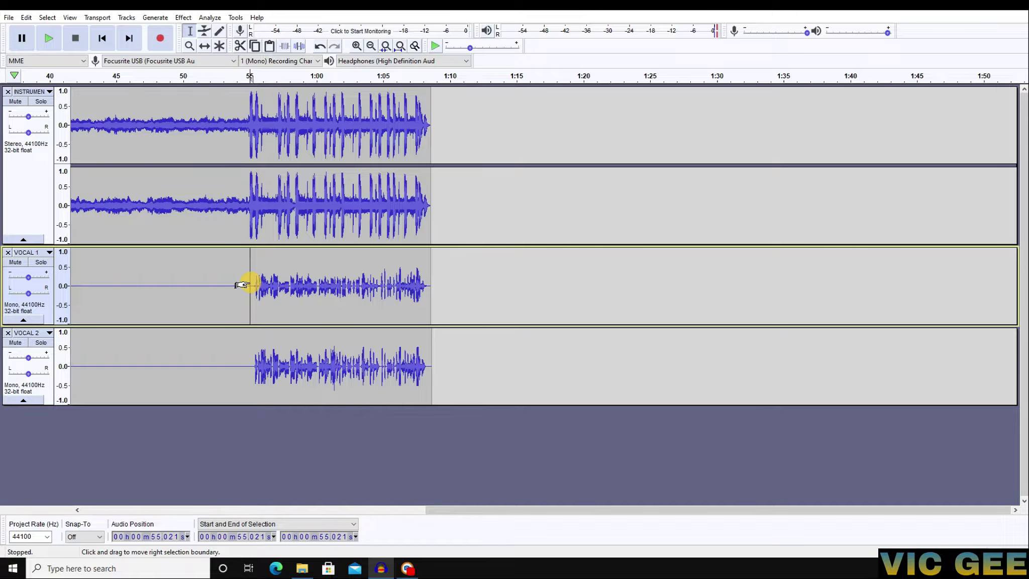
left_click(257, 358)
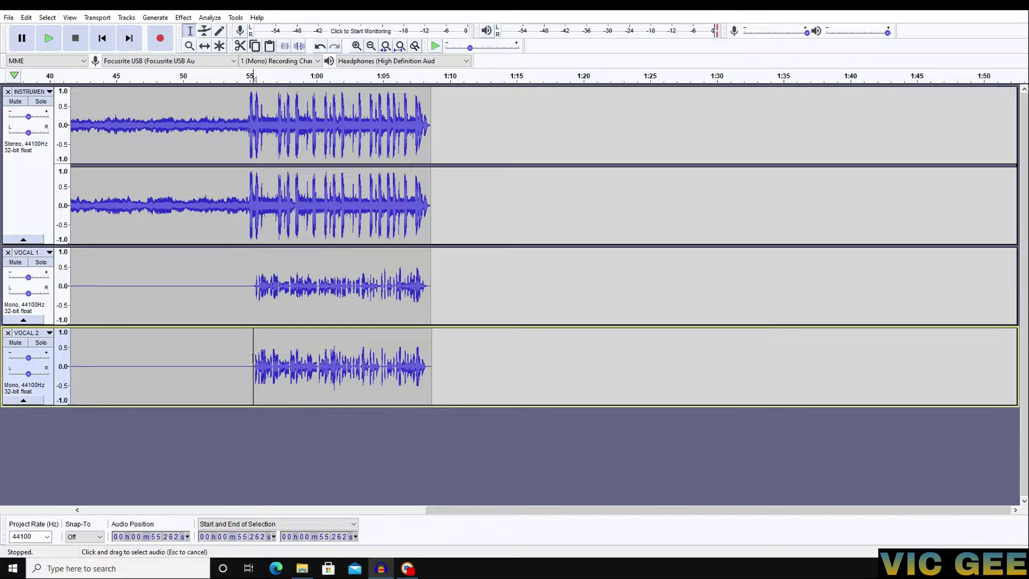
left_click(243, 297)
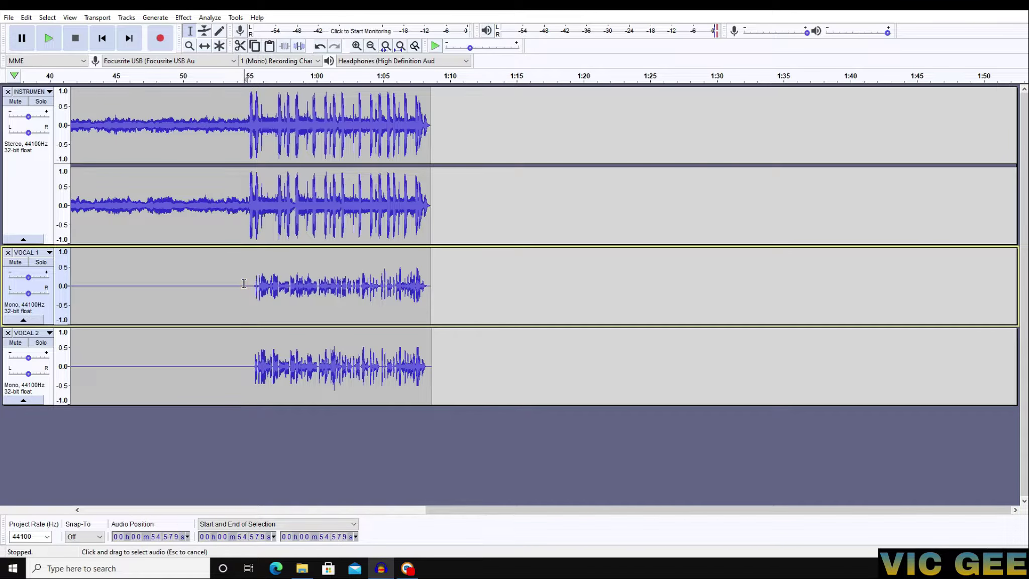
left_click_drag(245, 289, 435, 302)
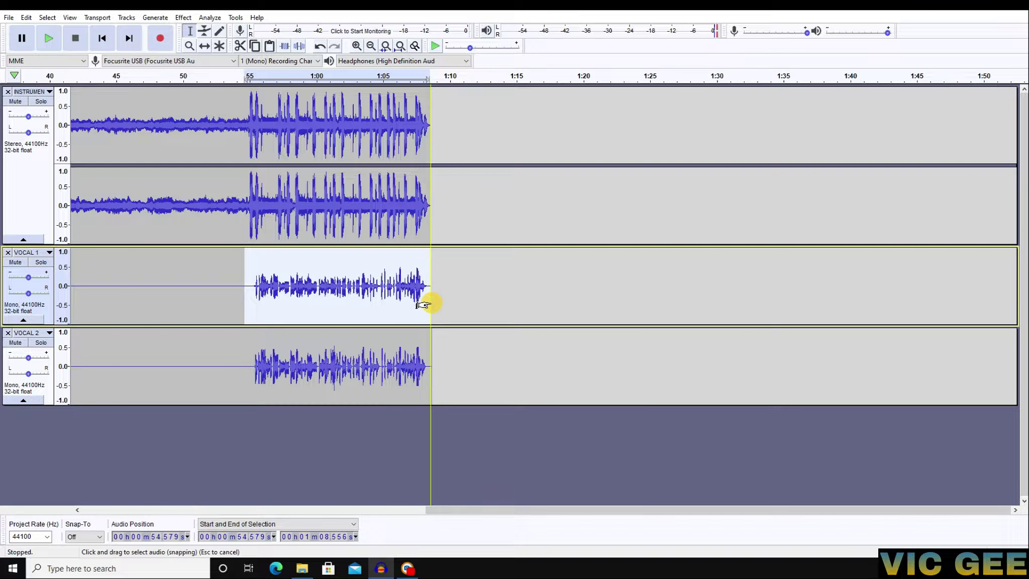
left_click(242, 374)
left_click_drag(247, 362, 431, 374)
left_click(315, 373)
left_click(252, 364)
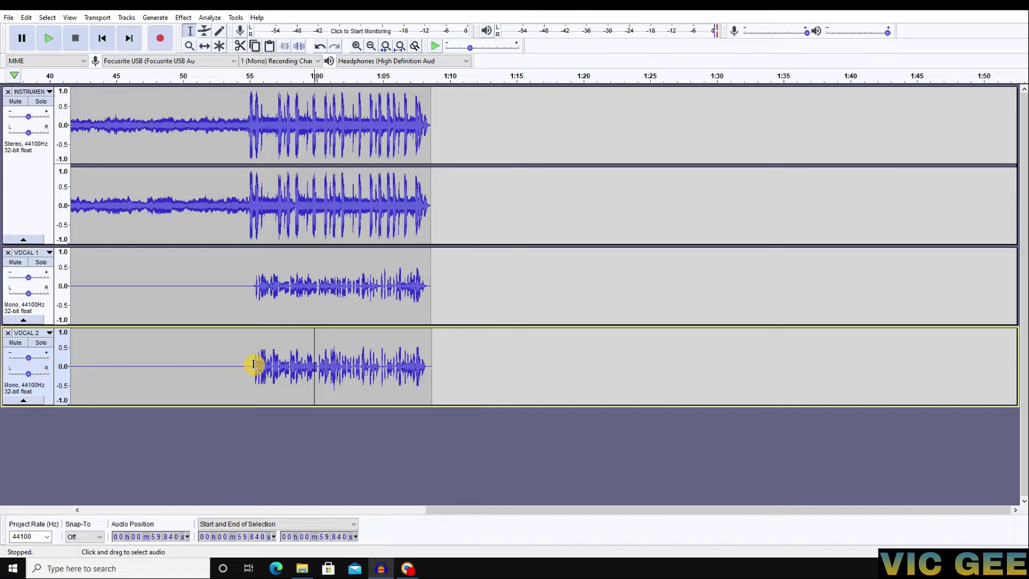
left_click(255, 290)
left_click_drag(249, 288, 432, 304)
left_click(271, 301)
Step: Play all tracks together from about 54.9 s, just before the vocals start
left_click(248, 289)
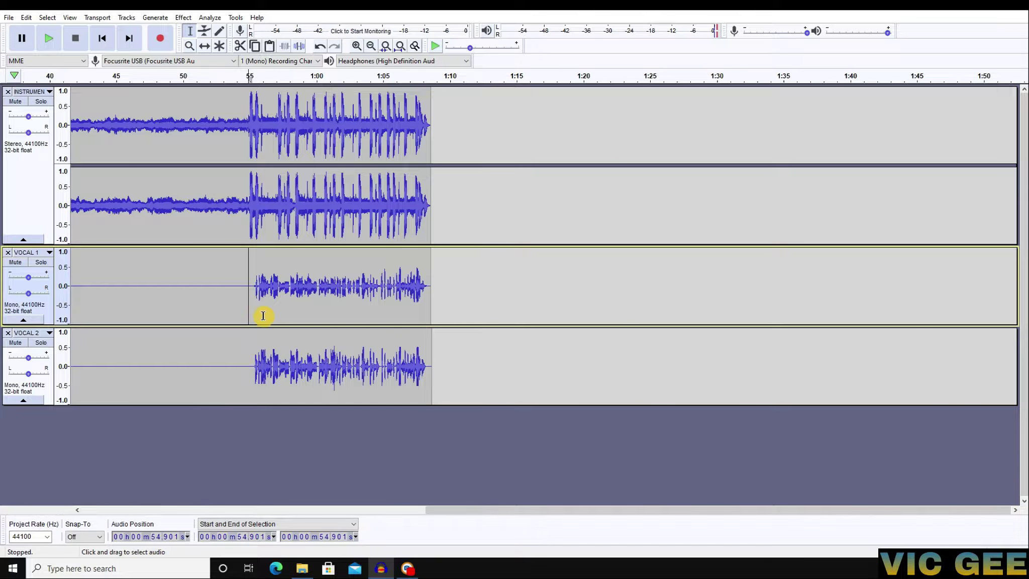
left_click(254, 299)
left_click(248, 285)
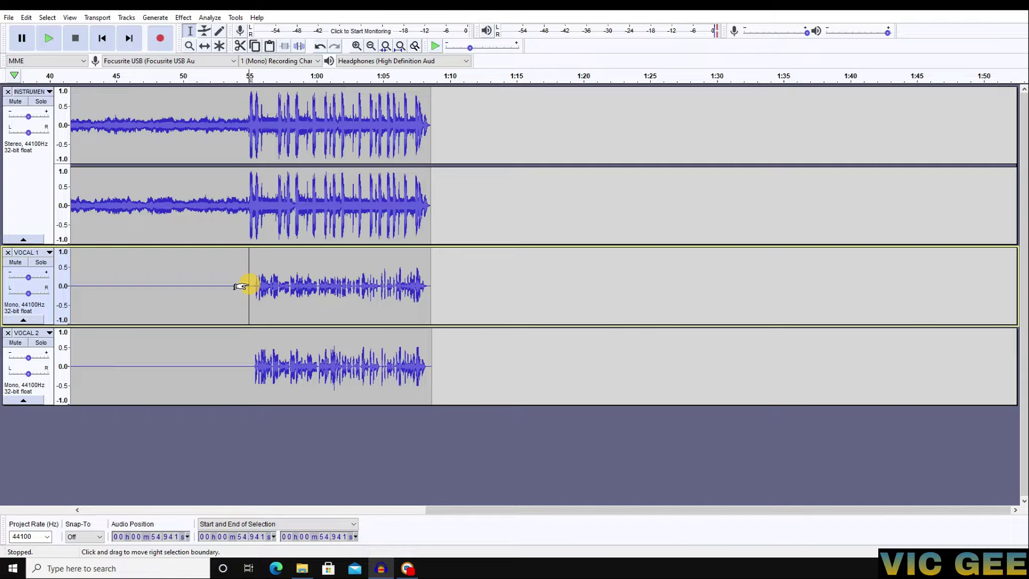
left_click(254, 285)
left_click(248, 285)
key("space")
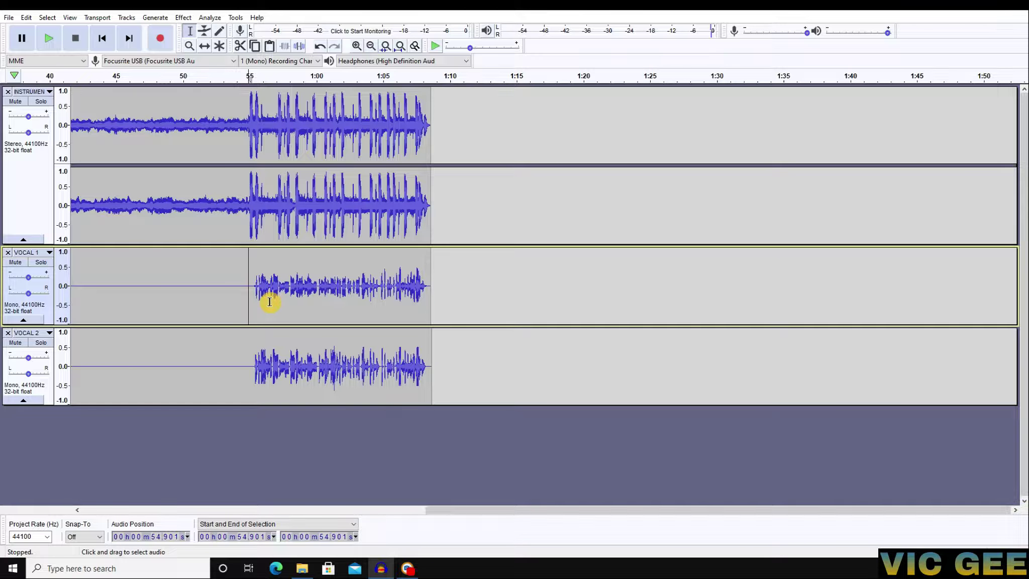
left_click(308, 343)
left_click(245, 297)
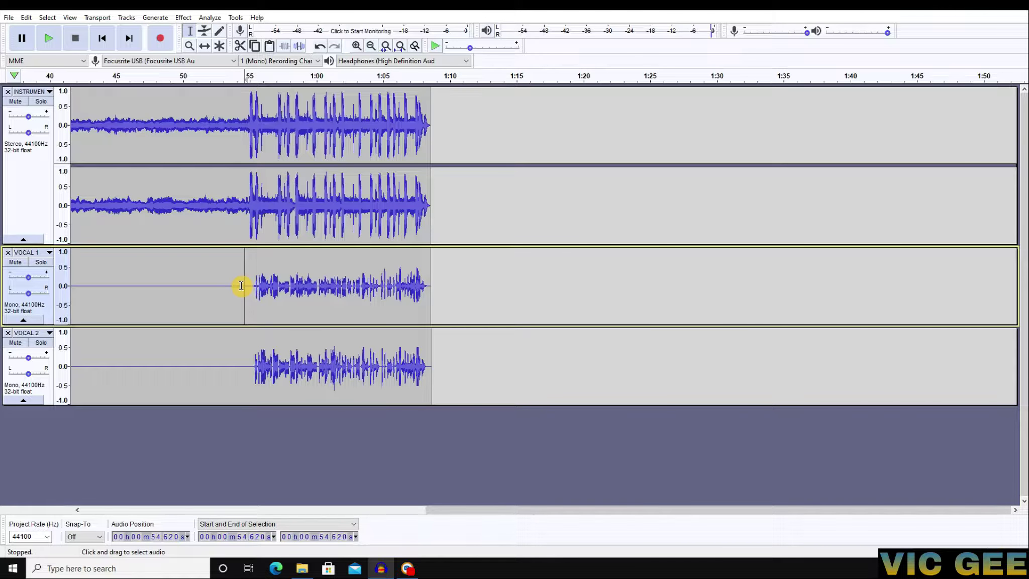
left_click(247, 287)
left_click(286, 284)
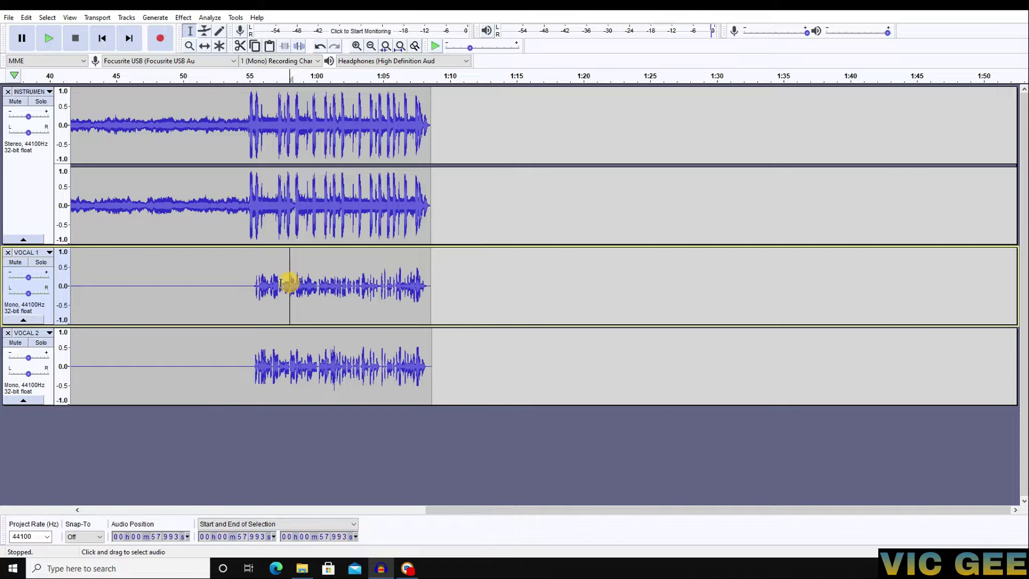
left_click(249, 288)
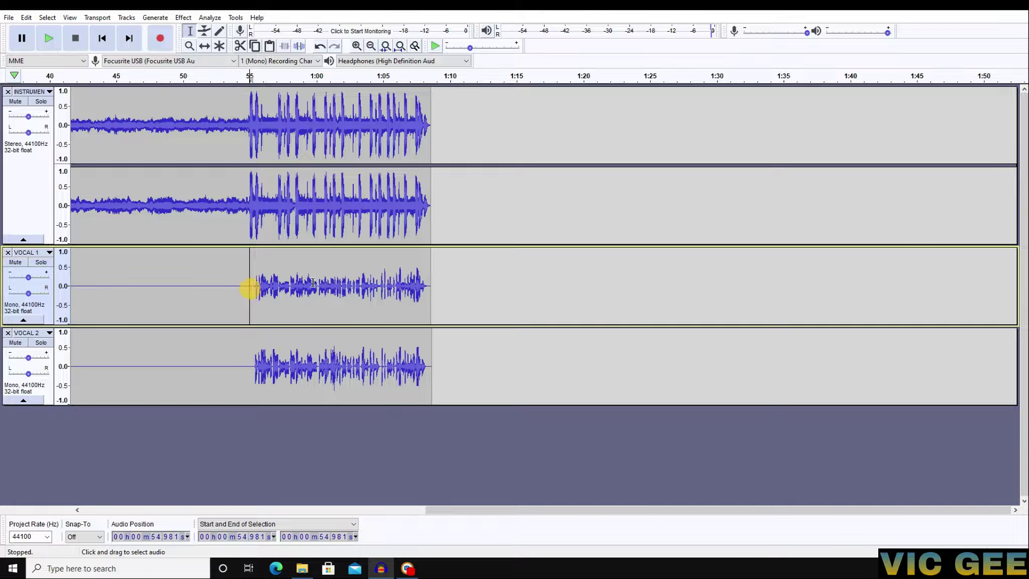
left_click(250, 286)
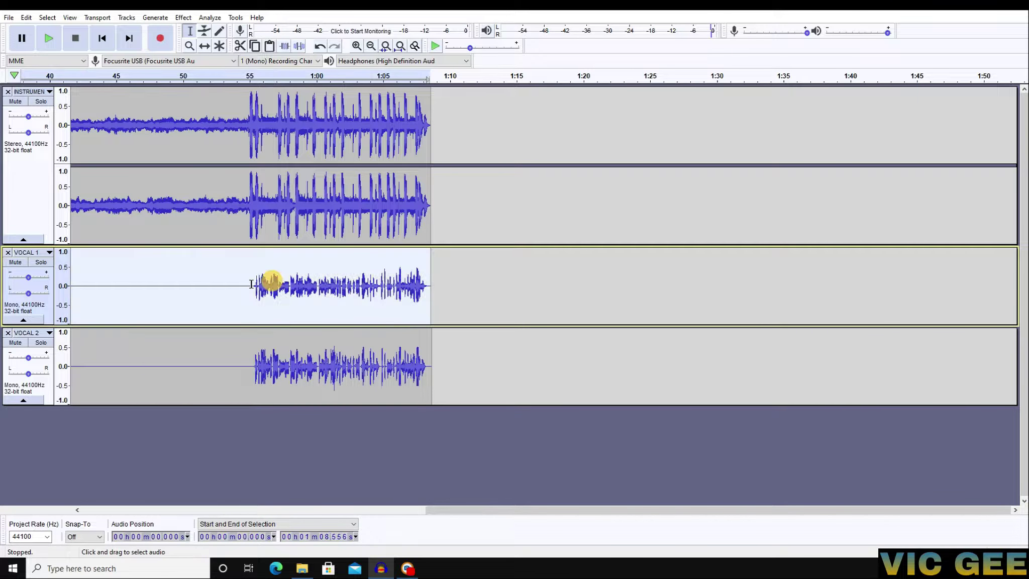
Step: Solo the VOCAL 1 track and listen to it from about 55.1 s
left_click(251, 286)
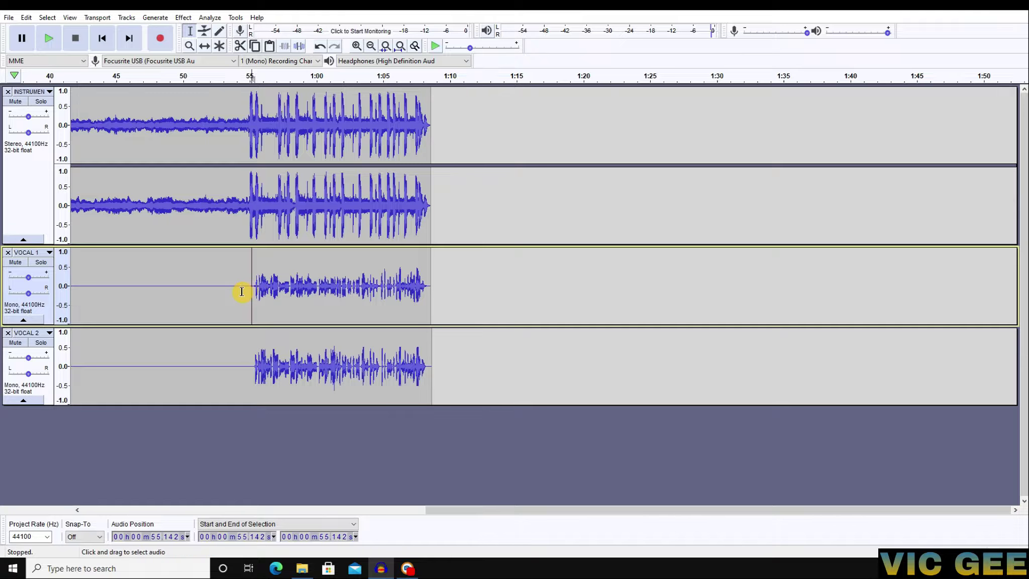
left_click(41, 262)
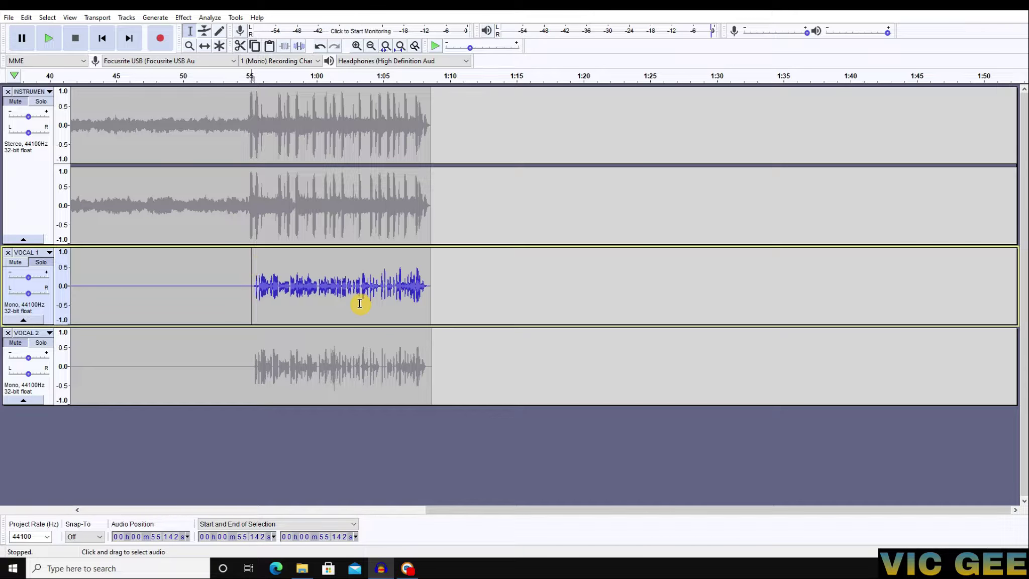
key("space")
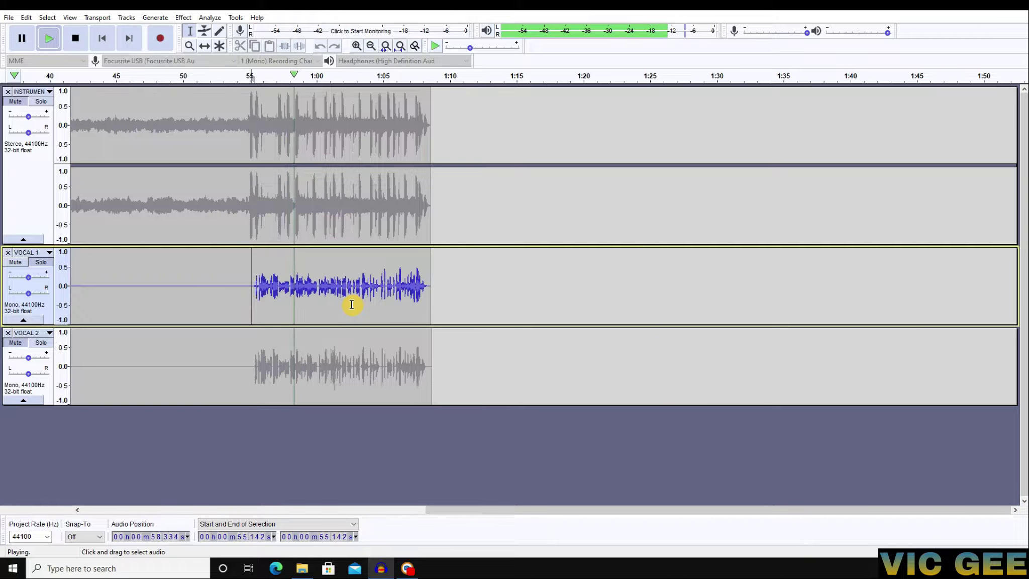
key("space")
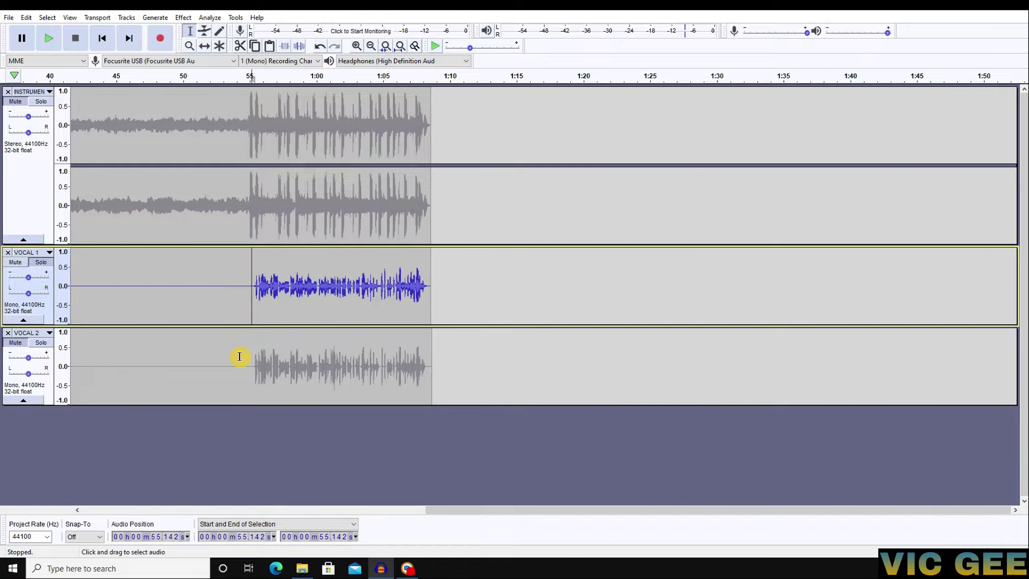
Step: Solo the VOCAL 2 track and listen to it from about 55.1 s
left_click(41, 343)
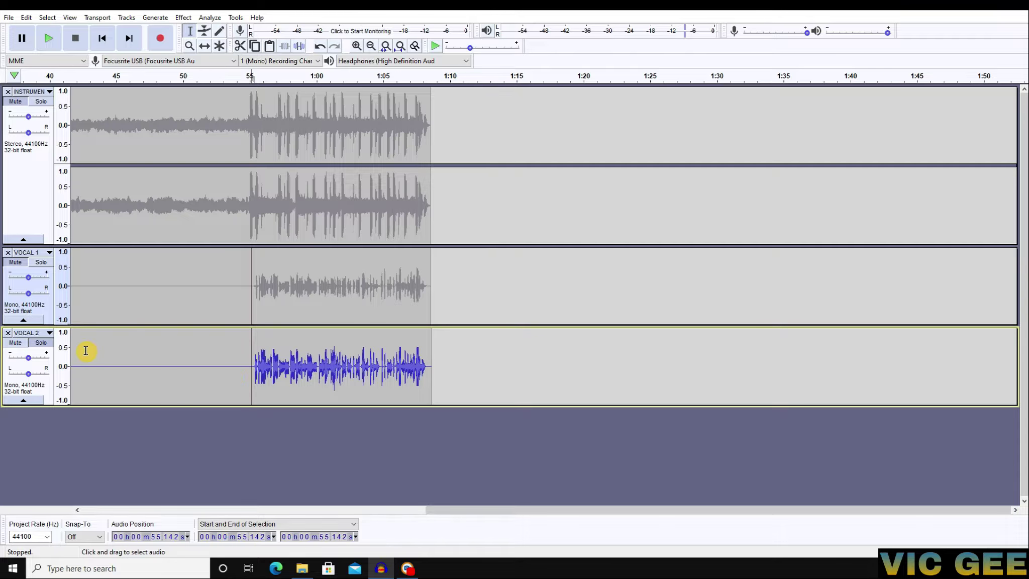
left_click(250, 361)
left_click(246, 361)
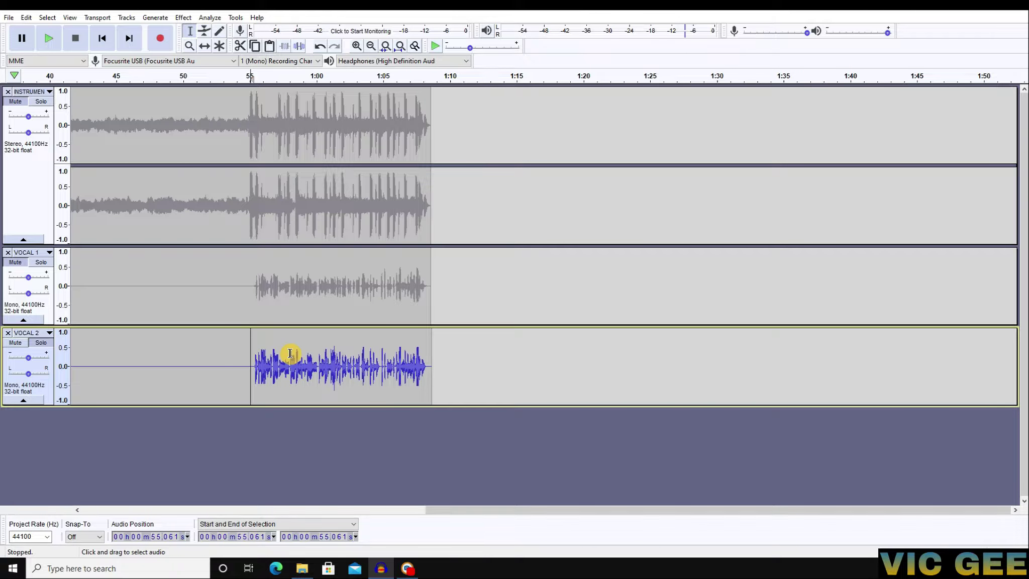
key("space")
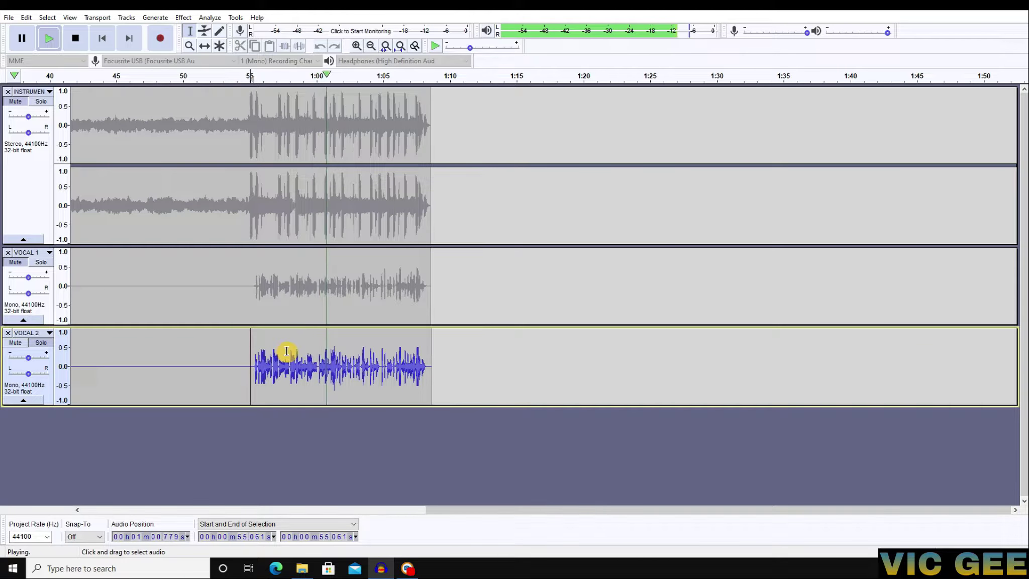
key("space")
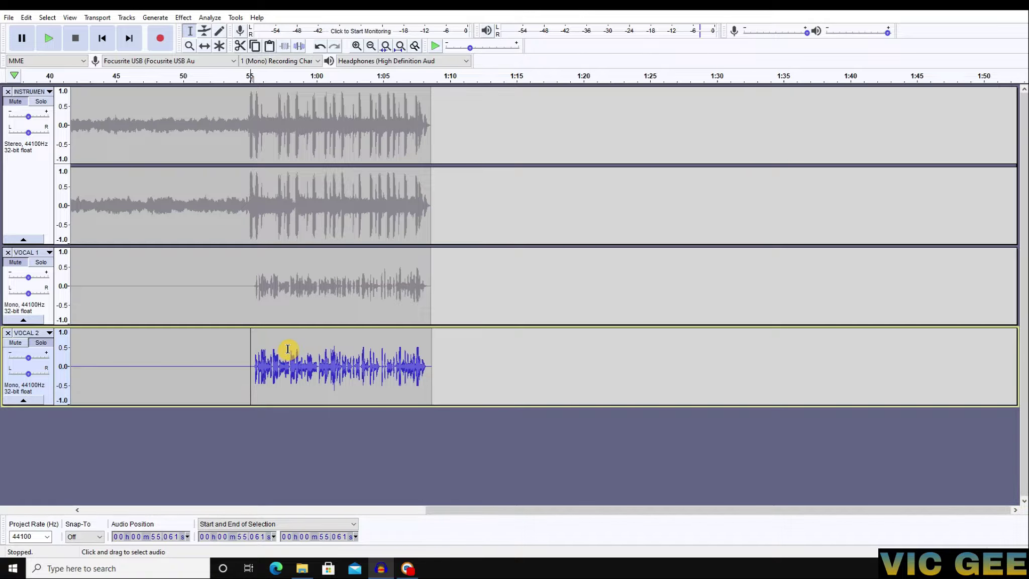
Step: Clear the solo and mute states so the instrumental and both vocal tracks are active
key("Up")
key("Down")
left_click(237, 284)
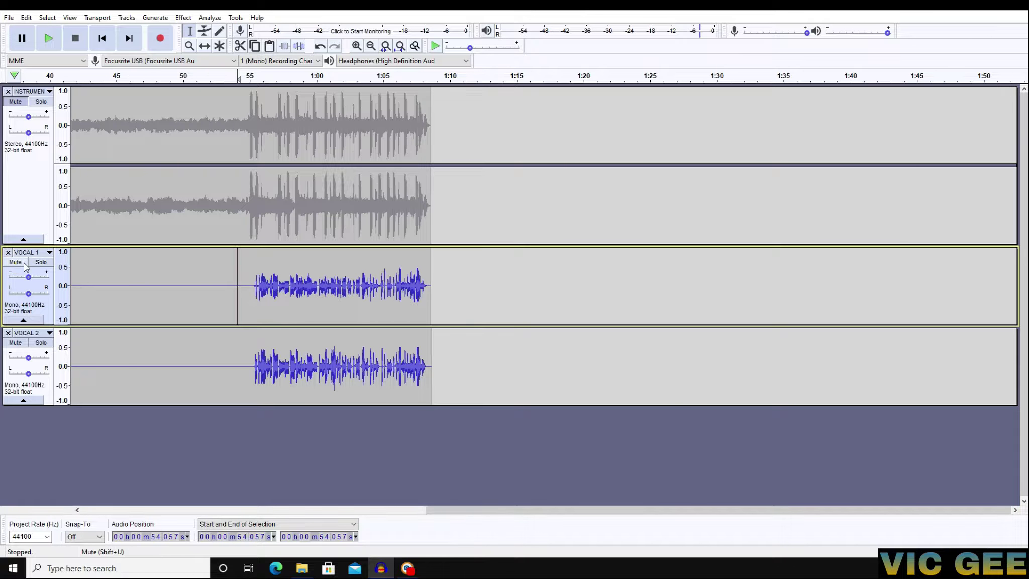
left_click(44, 262)
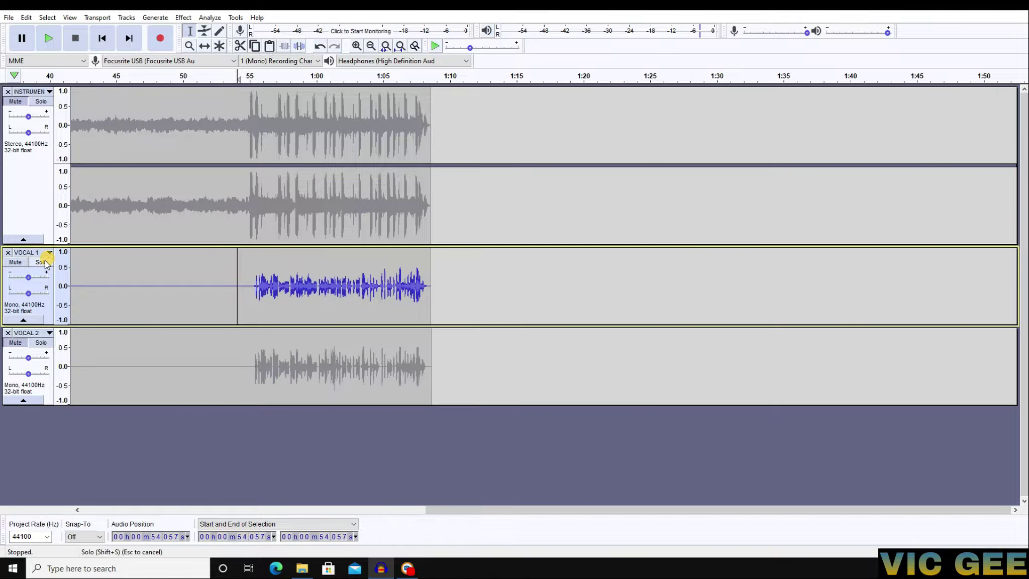
left_click(43, 262)
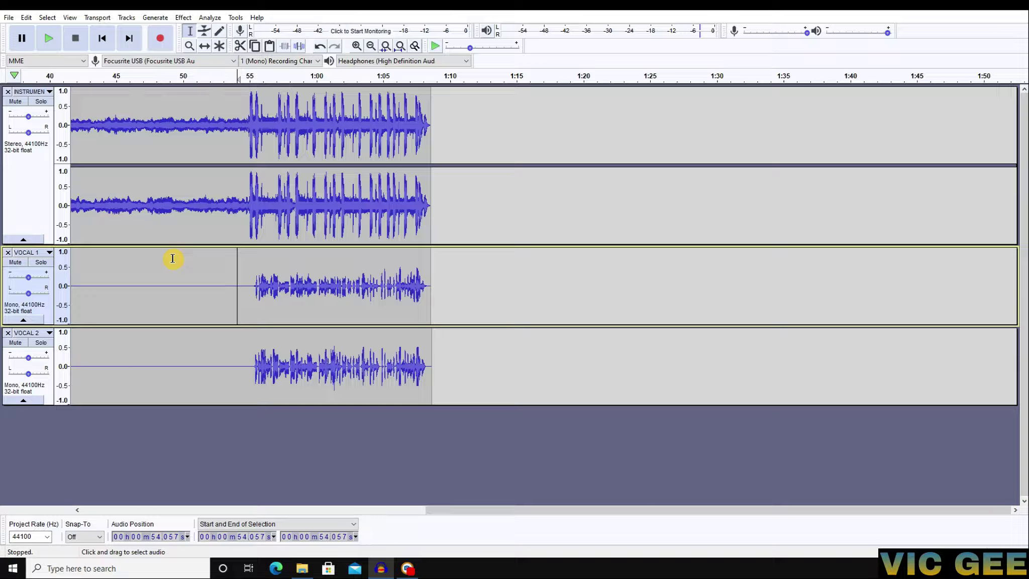
left_click(260, 285)
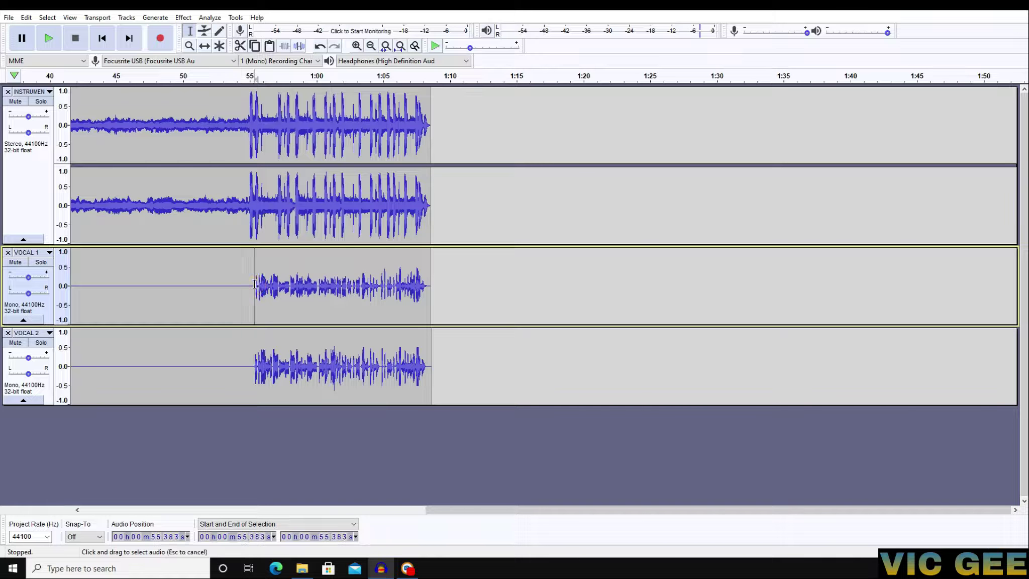
left_click(247, 286)
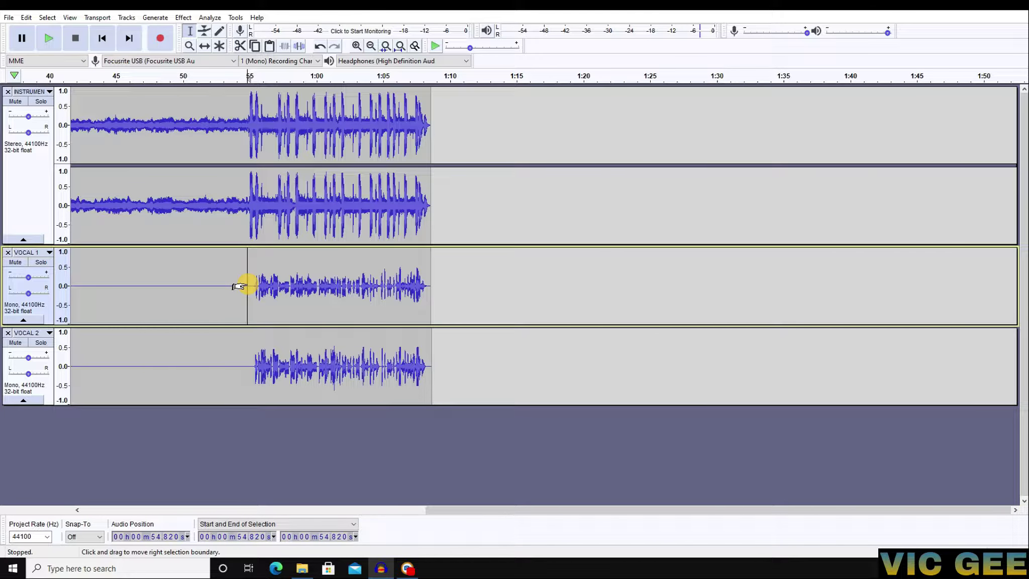
left_click(275, 276)
left_click(262, 285)
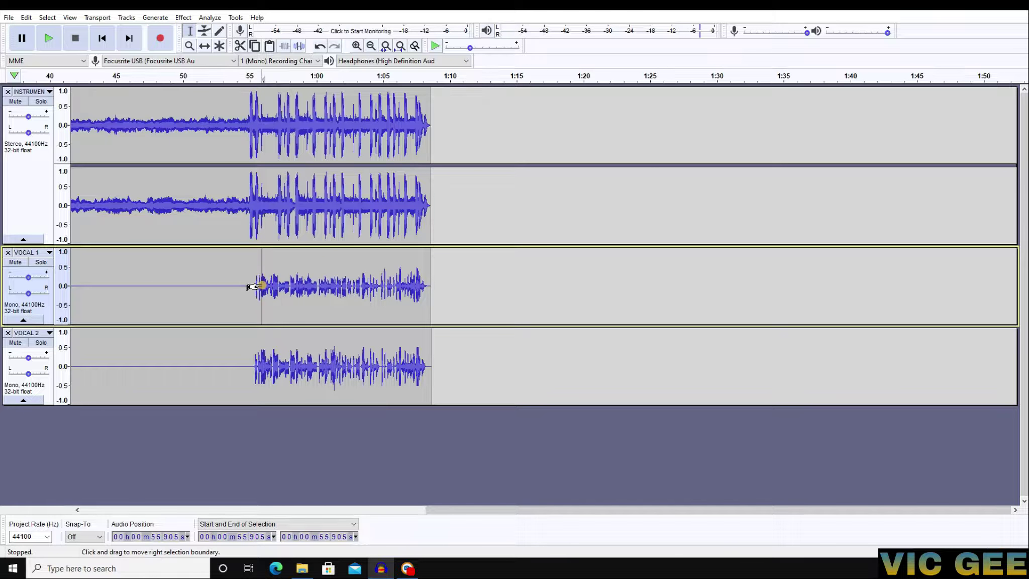
left_click(254, 279)
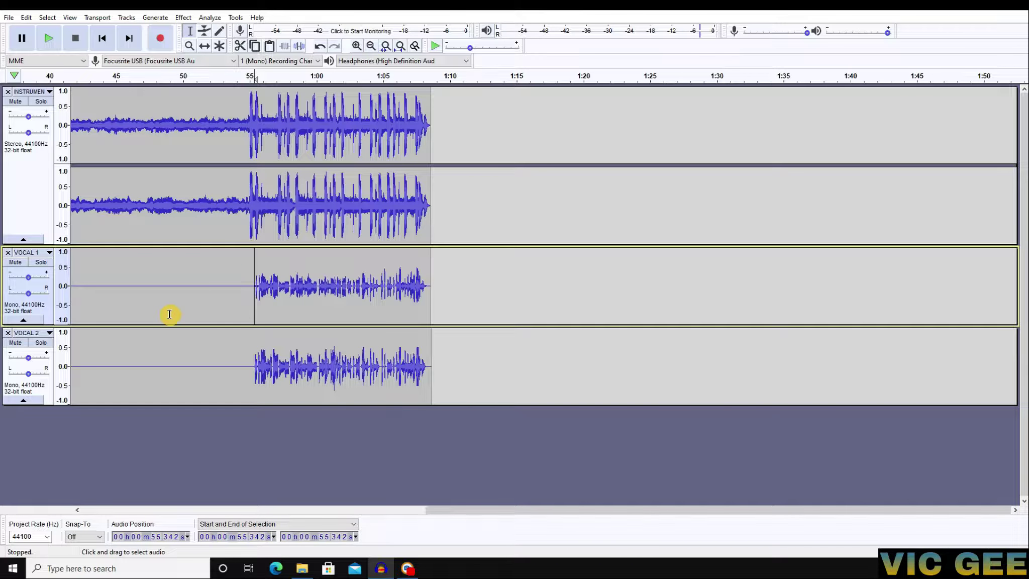
left_click(294, 281)
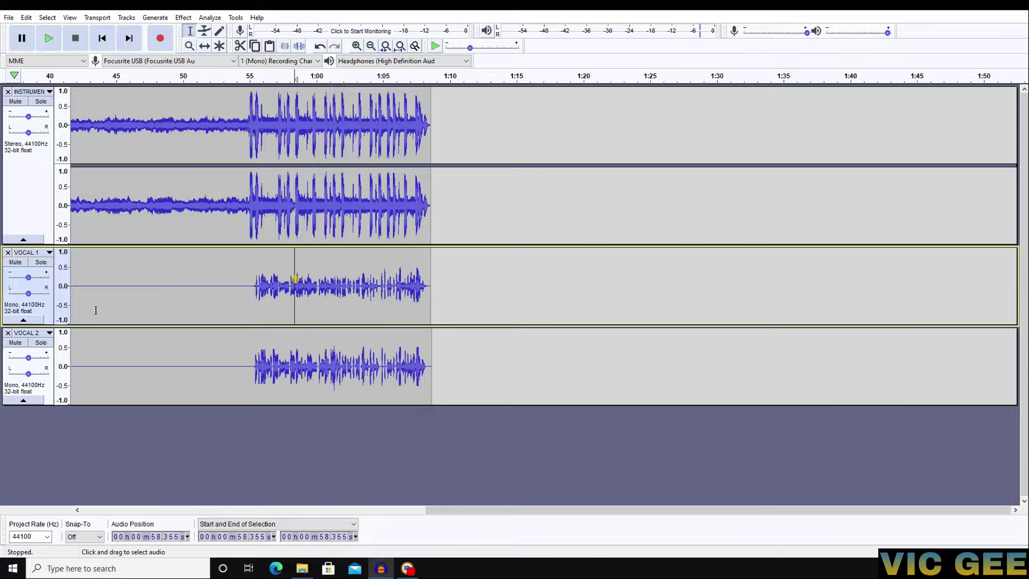
Step: Lower the gain of the VOCAL 2 track to -1.0 dB
left_click(28, 357)
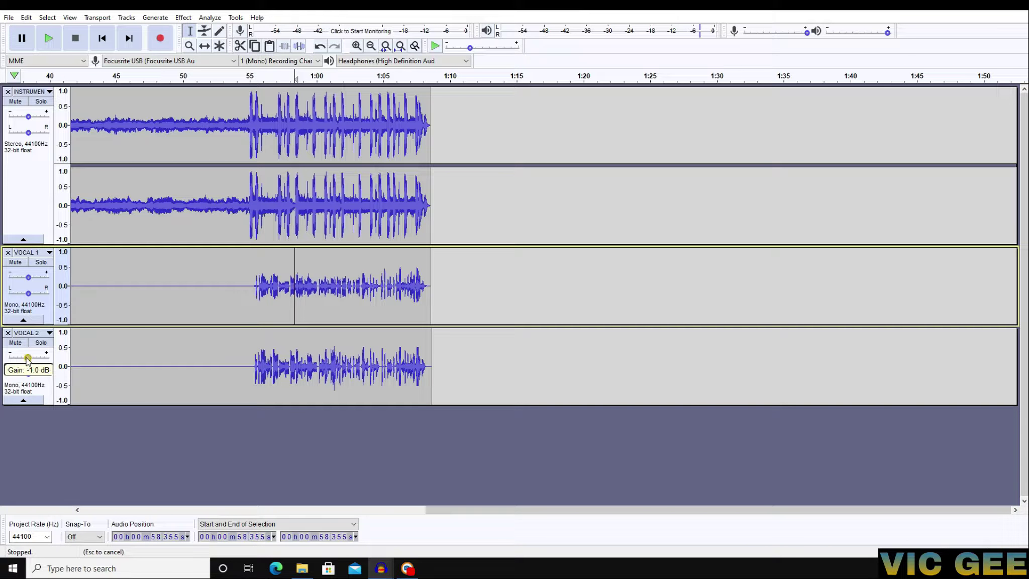
left_click(252, 286)
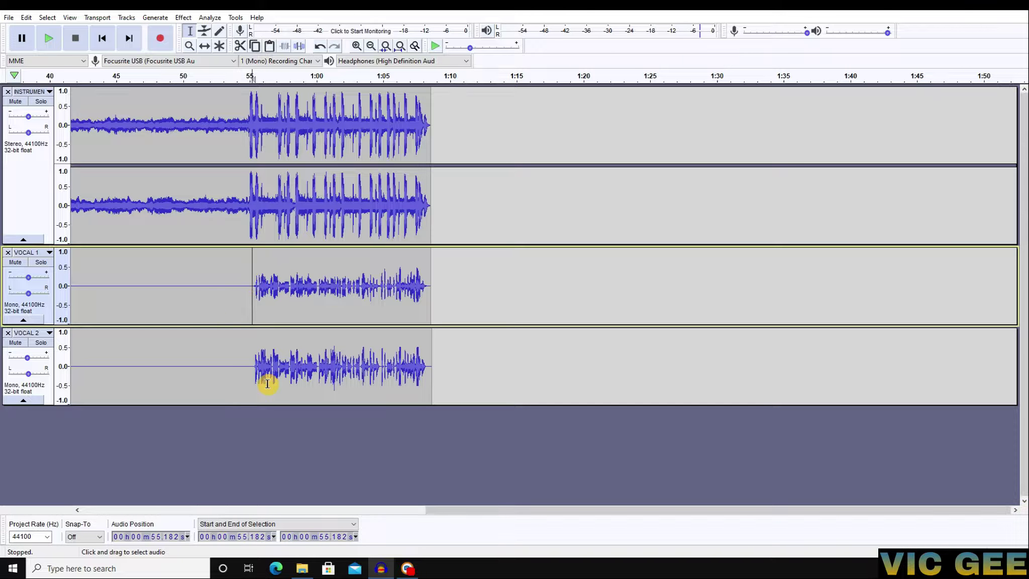
left_click(283, 388)
left_click(236, 294)
Step: Inspect the gain and pan settings of the VOCAL 1 track
left_click(28, 276)
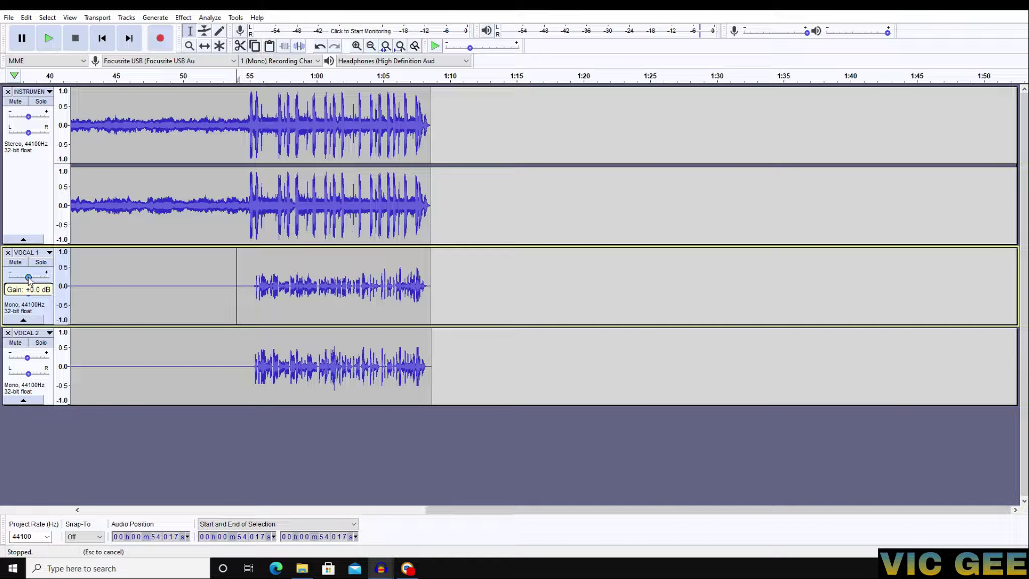
left_click(270, 285)
left_click(244, 282)
left_click(253, 280)
left_click(29, 294)
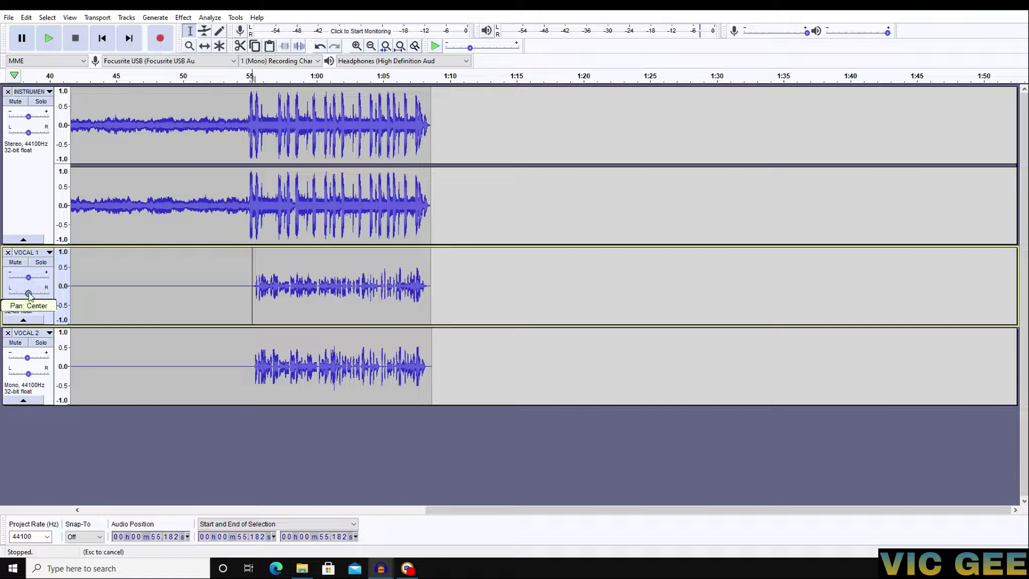
left_click_drag(28, 293, 28, 295)
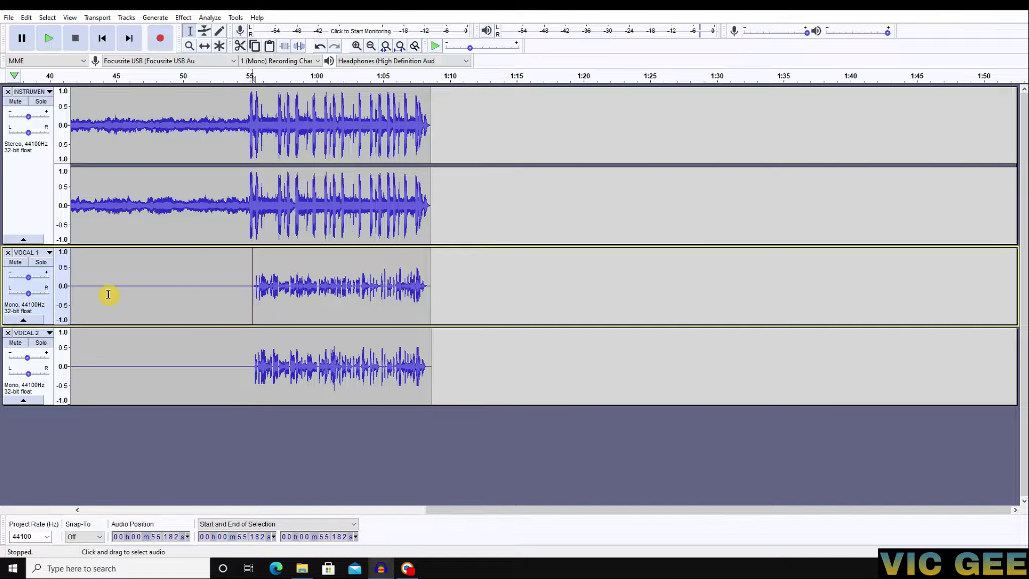
Step: Select the VOCAL 1 and VOCAL 2 tracks and mix and render them into a single track
left_click(22, 381)
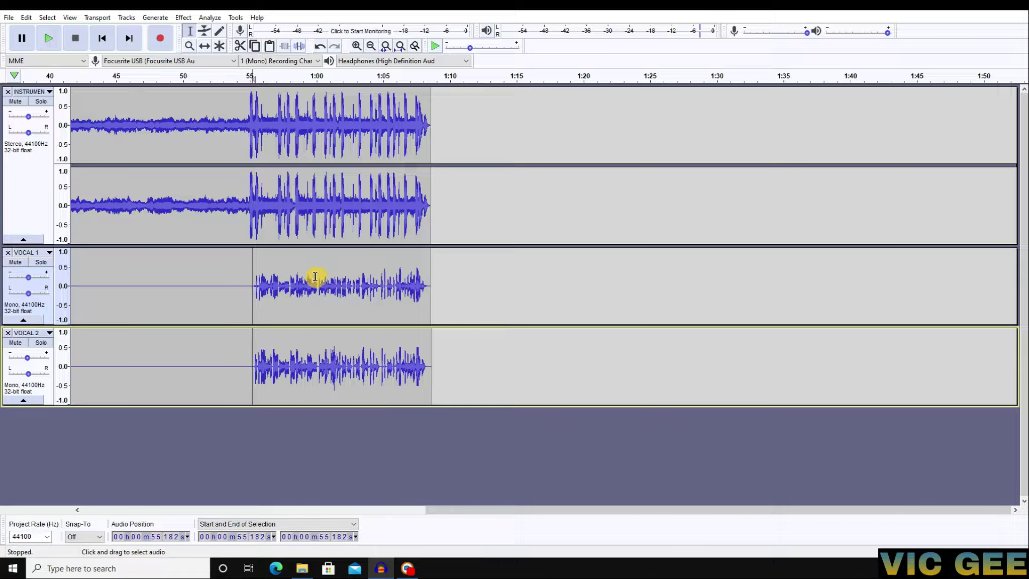
left_click_drag(309, 266, 298, 358)
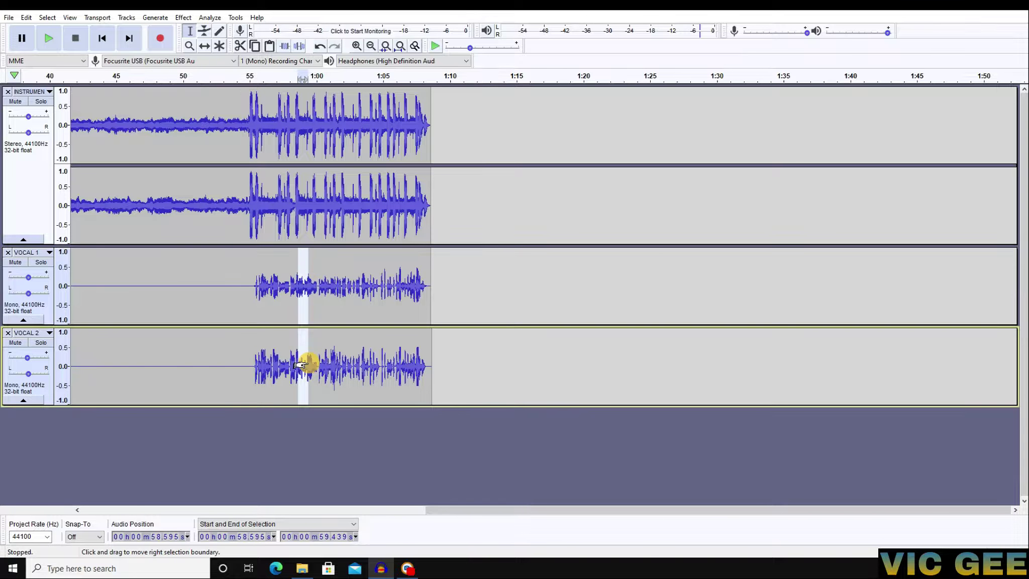
left_click(126, 18)
mouse_move(151, 45)
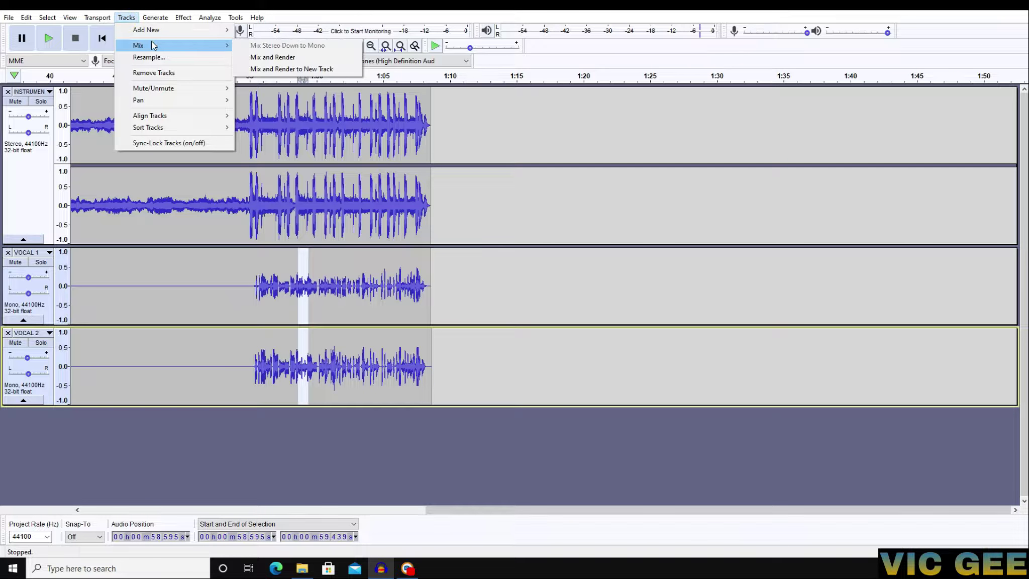
left_click(272, 58)
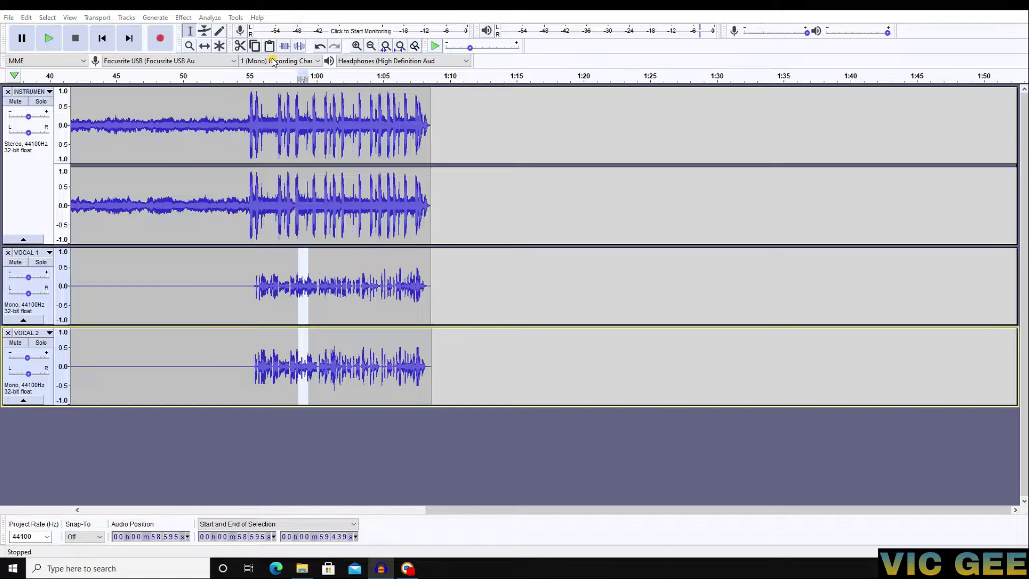
Step: Select the mixed vocals from about 54.3 s to 1:08.6 and load the Bass Boost curve in Equalization
left_click(269, 298)
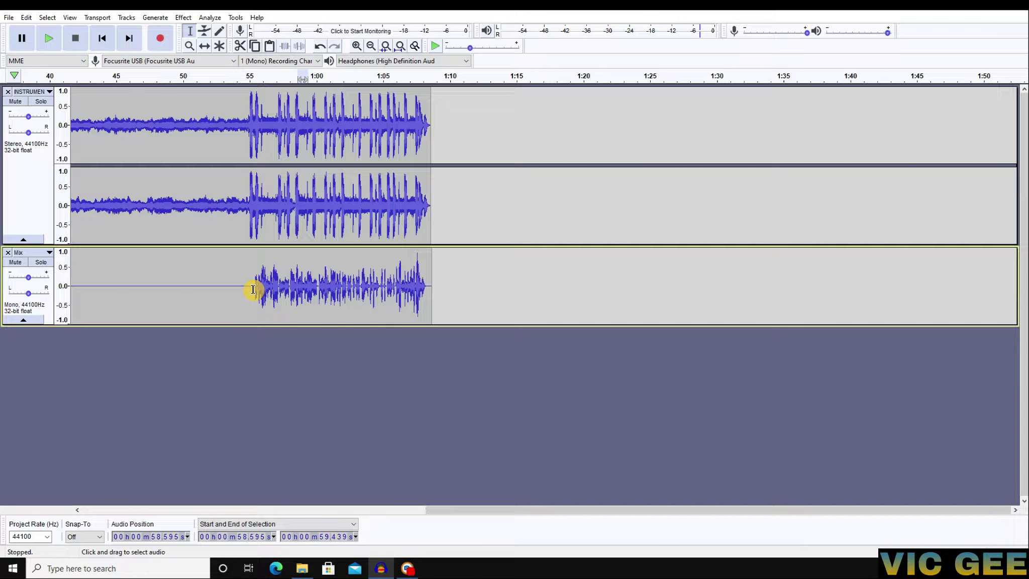
left_click_drag(240, 286, 430, 314)
left_click(182, 16)
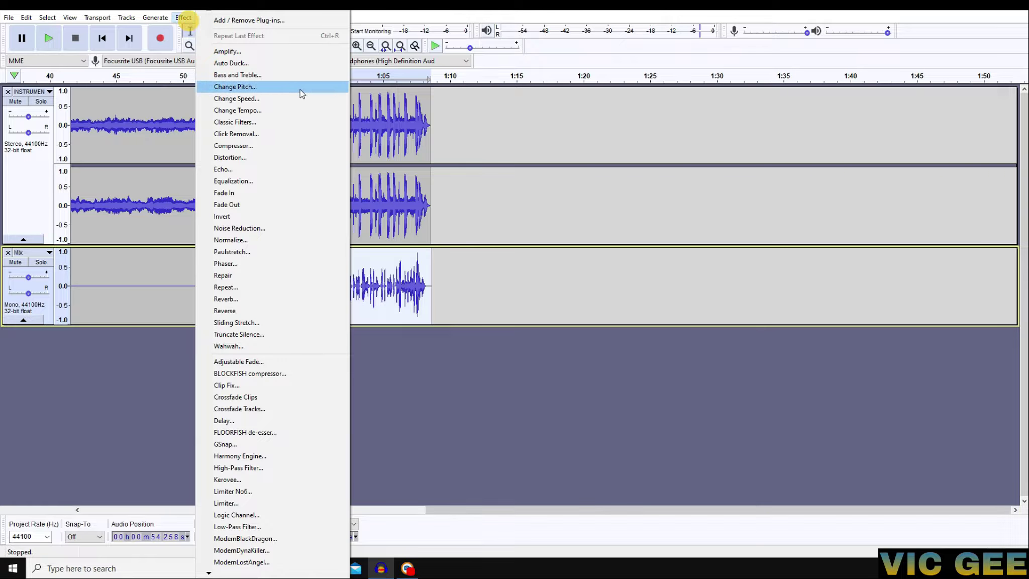
left_click(239, 179)
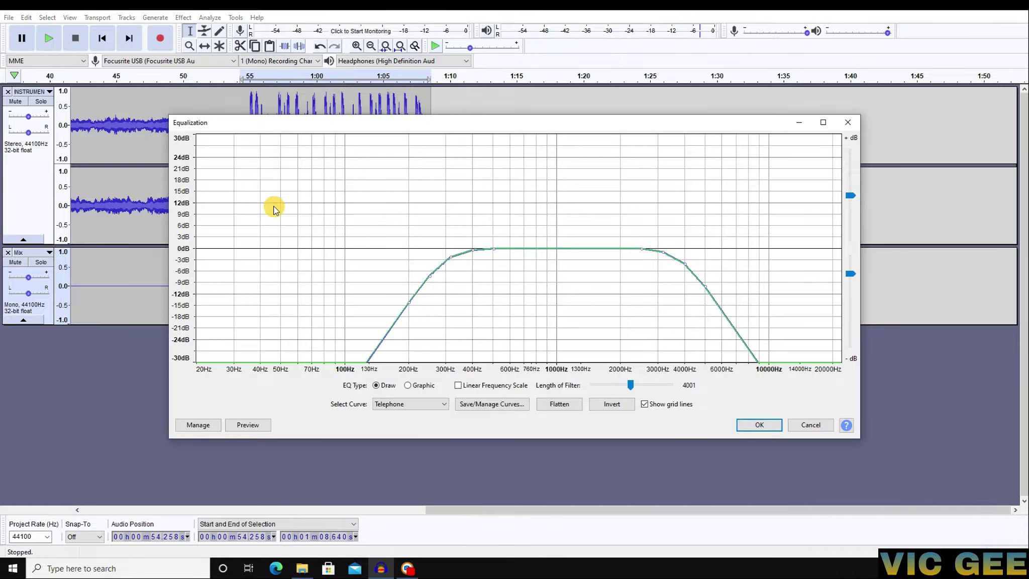
left_click(406, 403)
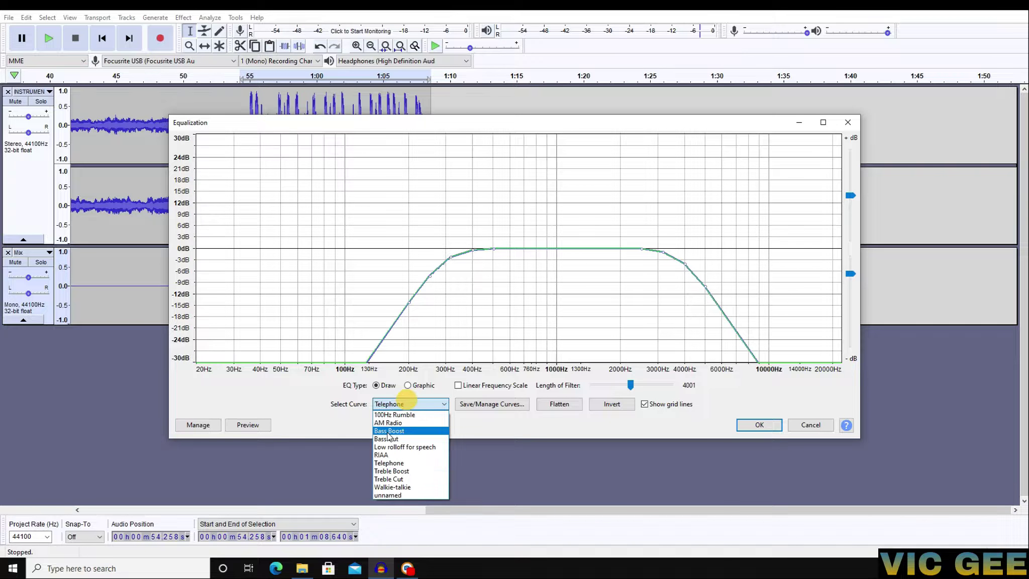
left_click(387, 431)
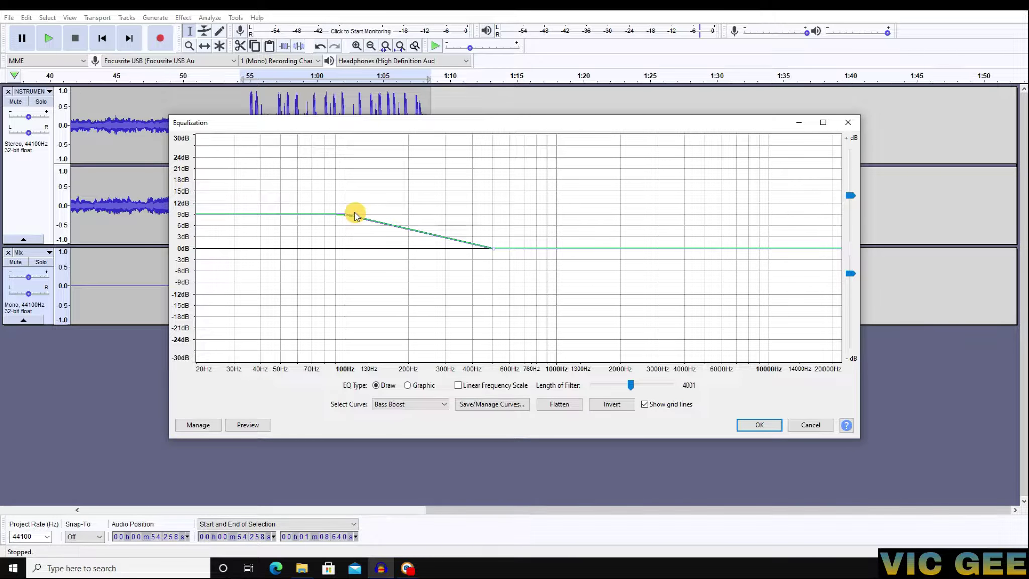
Step: Reshape the bass curve to about 3 dB of boost up to 100 Hz, falling to 0 dB just above it, and apply it
left_click_drag(345, 215, 345, 235)
left_click(489, 248)
left_click_drag(490, 249, 352, 247)
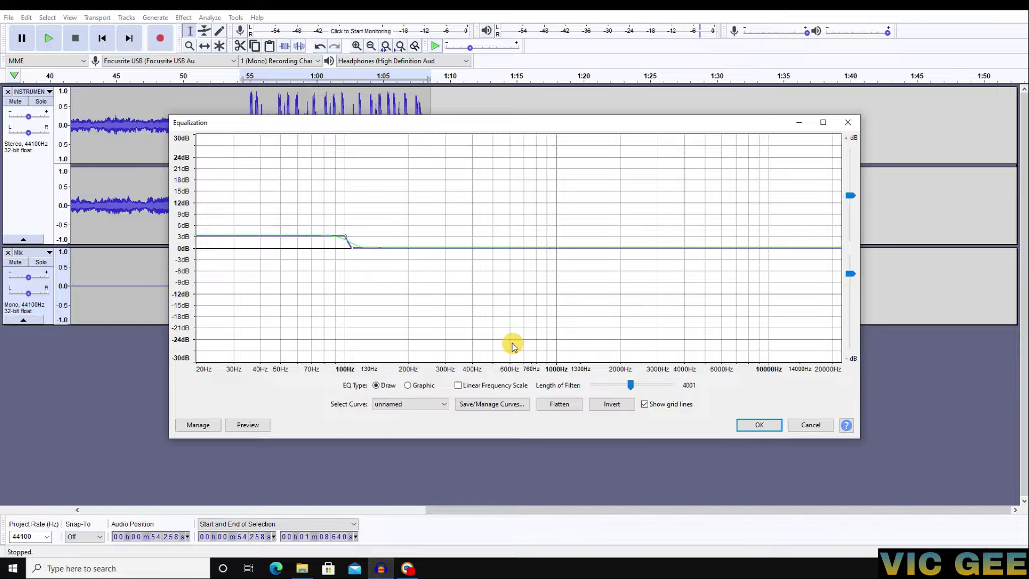
left_click(765, 423)
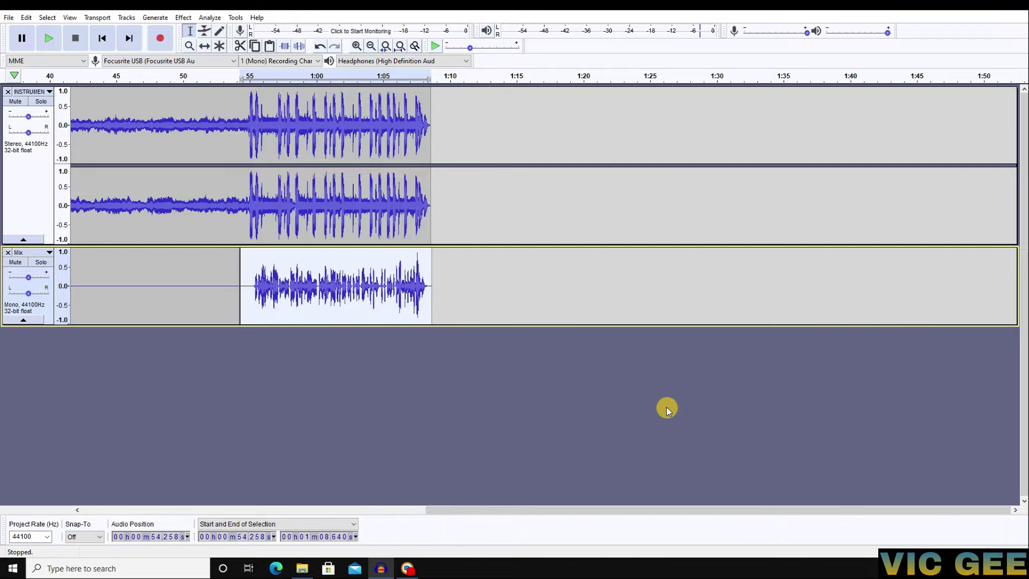
Step: Equalize the selected vocals with the Treble Boost curve reshaped to about 3 dB from 10000 Hz up and 0 dB just below
left_click(179, 18)
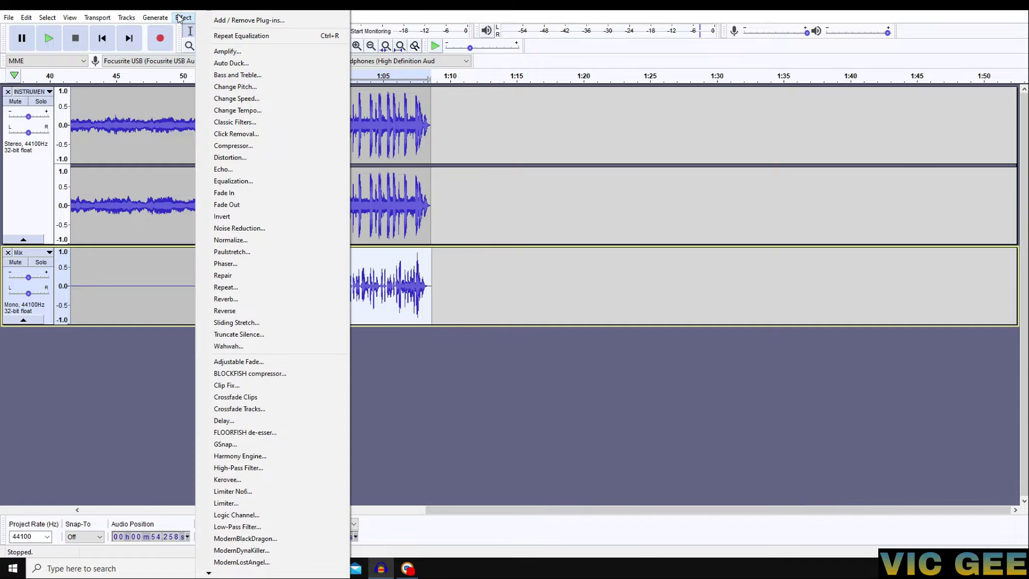
left_click(242, 186)
left_click(409, 404)
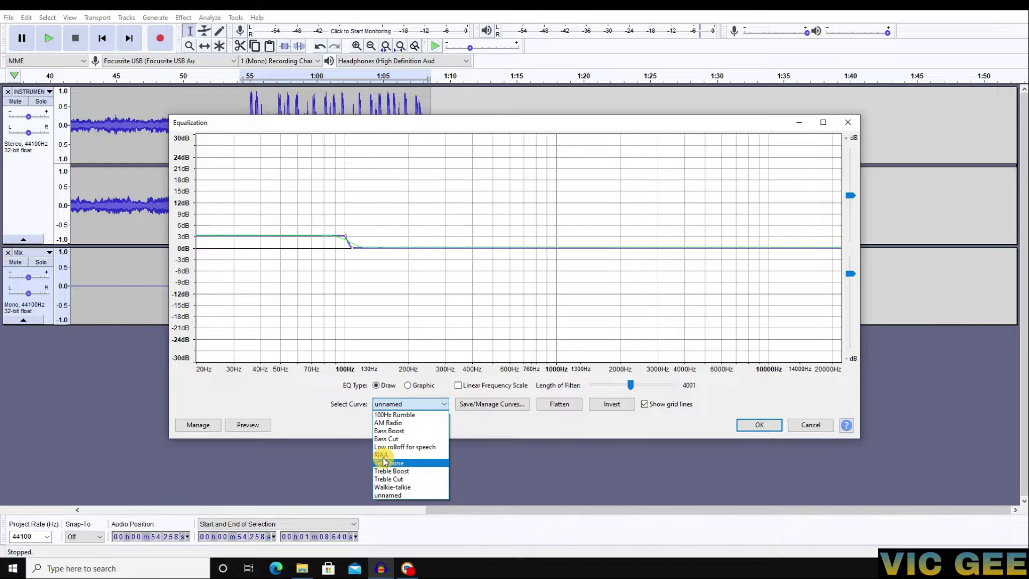
left_click(392, 471)
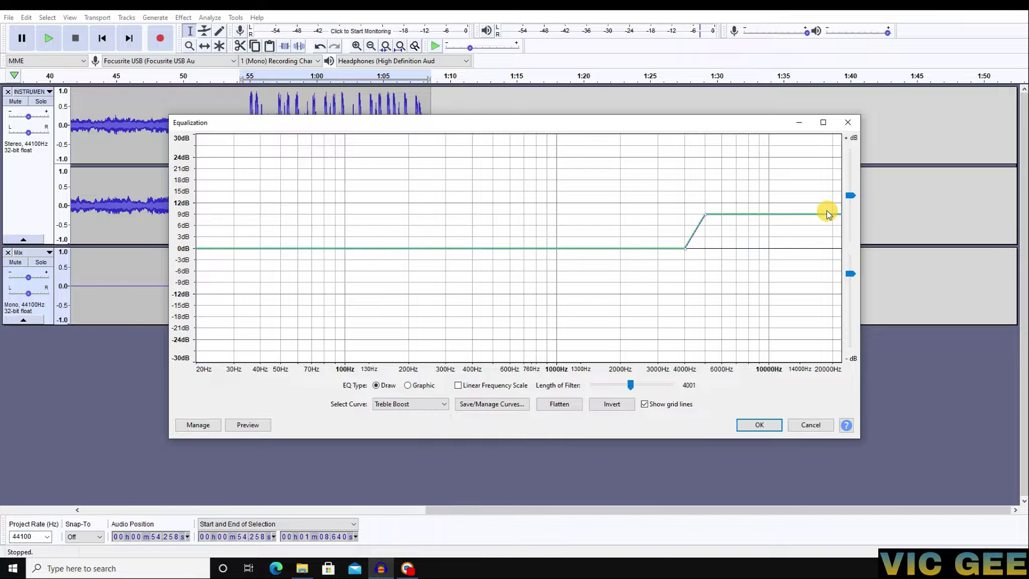
left_click_drag(764, 234, 772, 239)
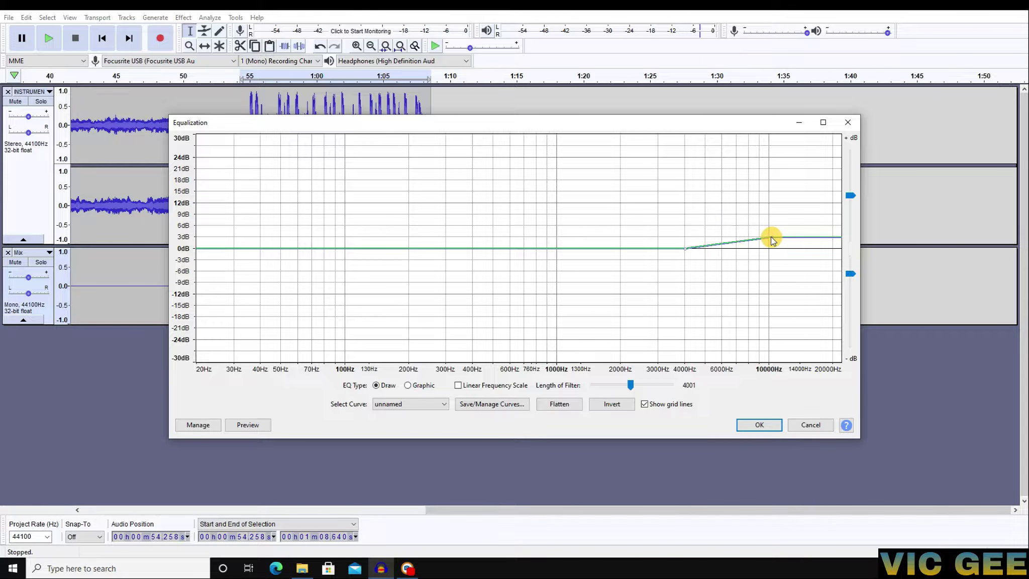
left_click_drag(685, 247, 762, 249)
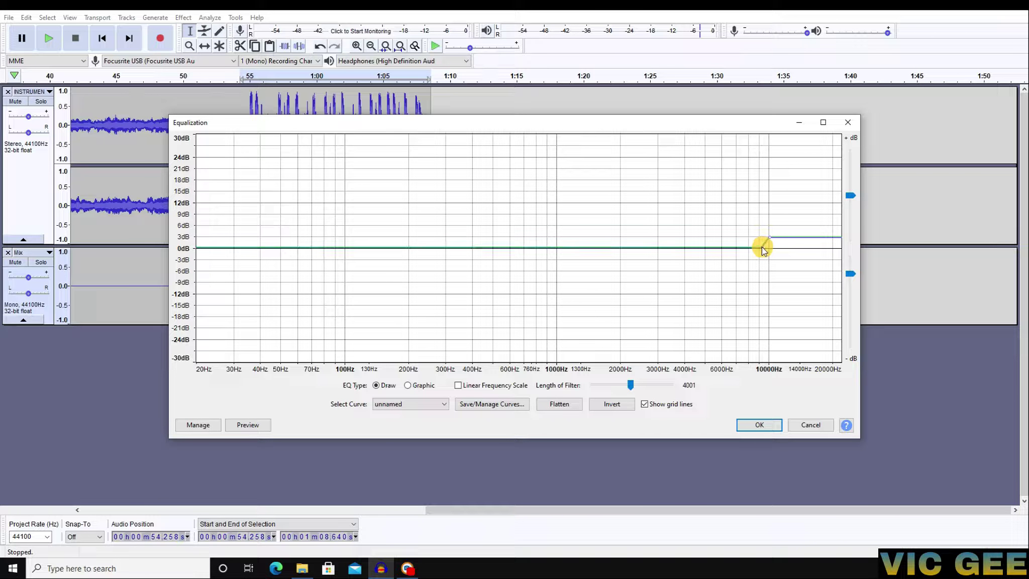
left_click(759, 425)
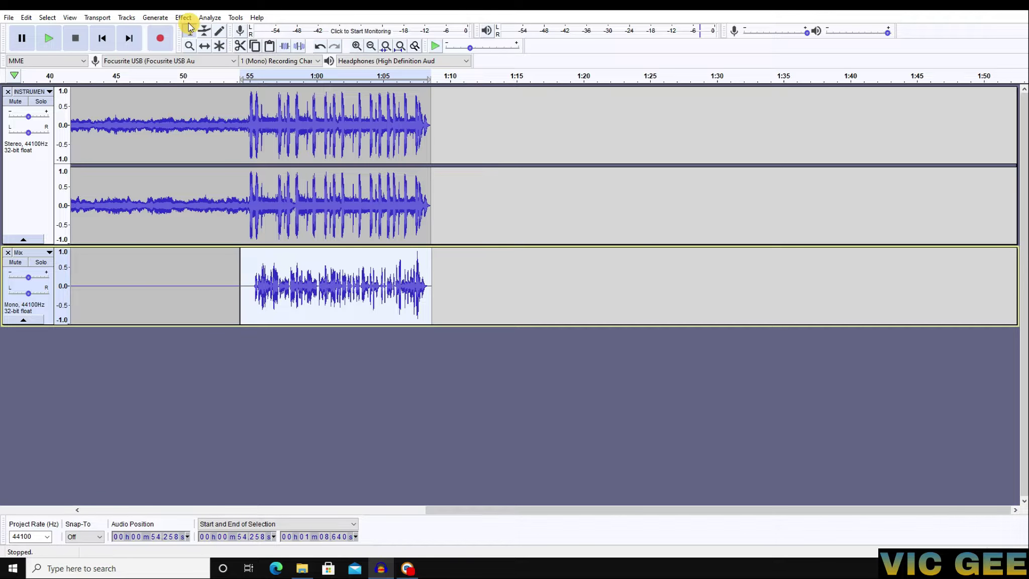
Step: Compress the selected vocals with a -12 dB threshold, -40 dB noise floor and 2:1 ratio, adjusting the attack time
left_click(184, 19)
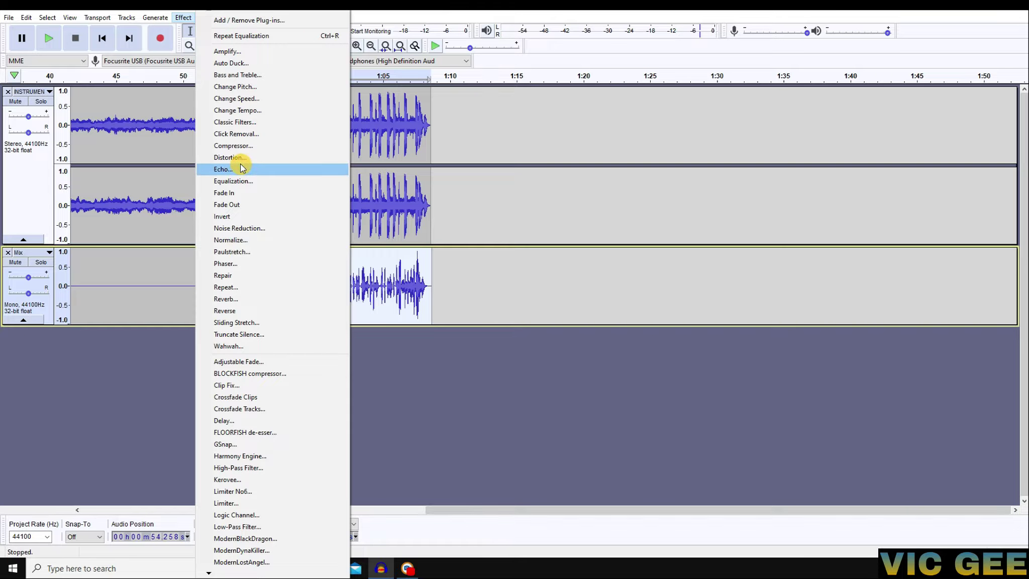
left_click(240, 147)
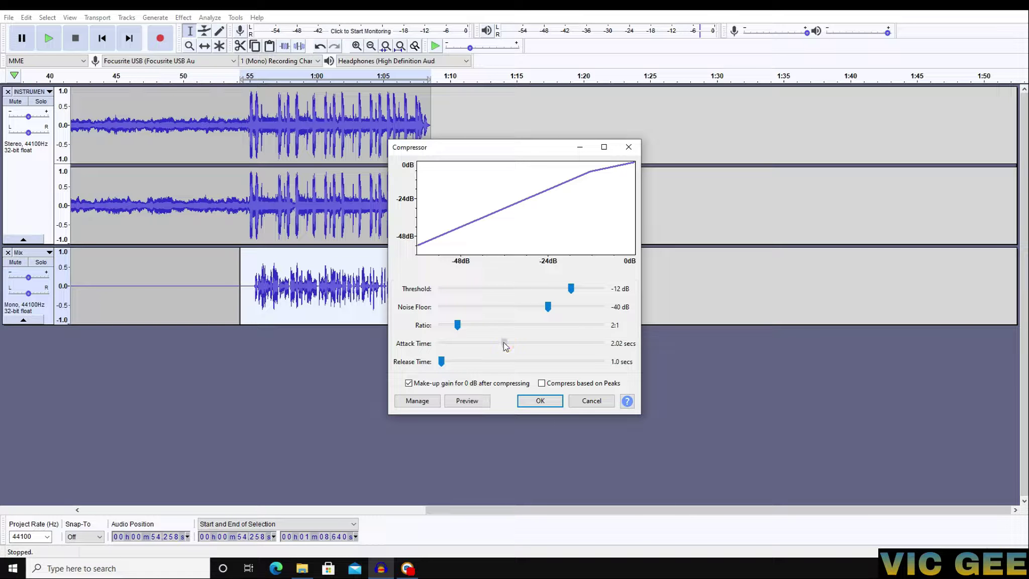
left_click_drag(503, 342, 533, 344)
left_click(540, 399)
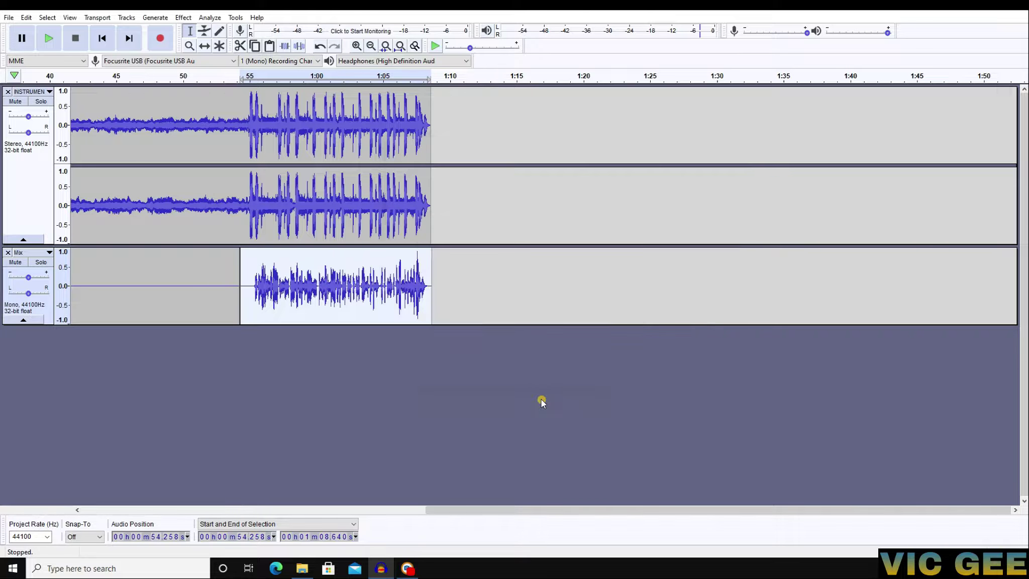
Step: Normalize the selected vocals in the Mix track with the preset Normalize settings
left_click(183, 17)
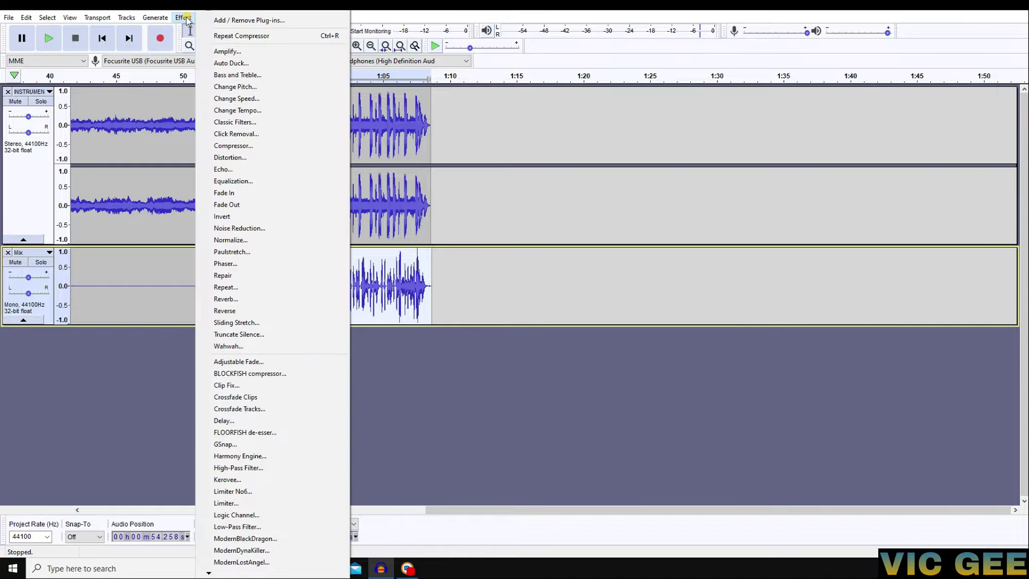
left_click(229, 239)
left_click(557, 308)
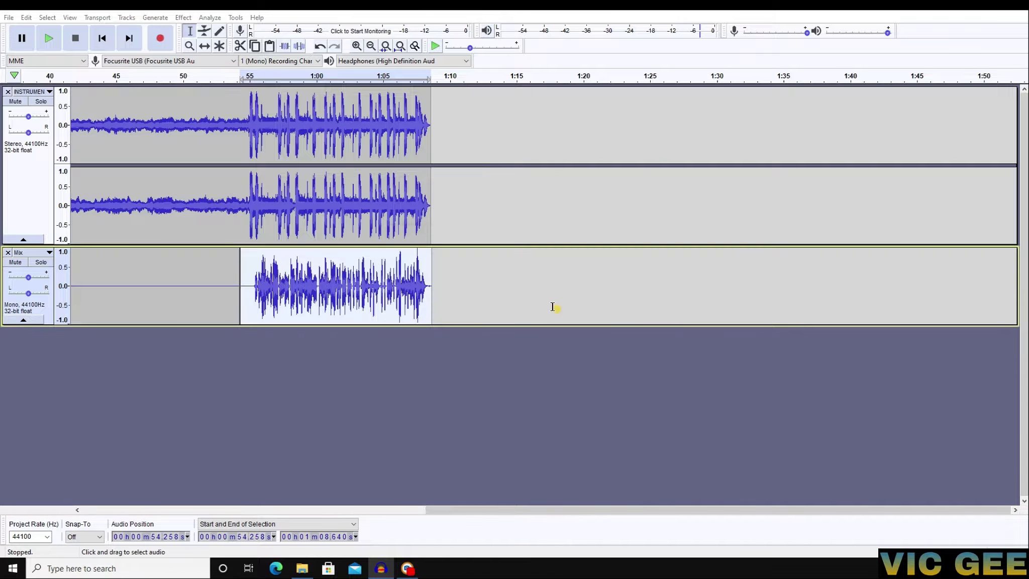
Step: Apply the YOU WA SHOCK! effect to the selected vocals with its dial at a low setting
left_click(184, 18)
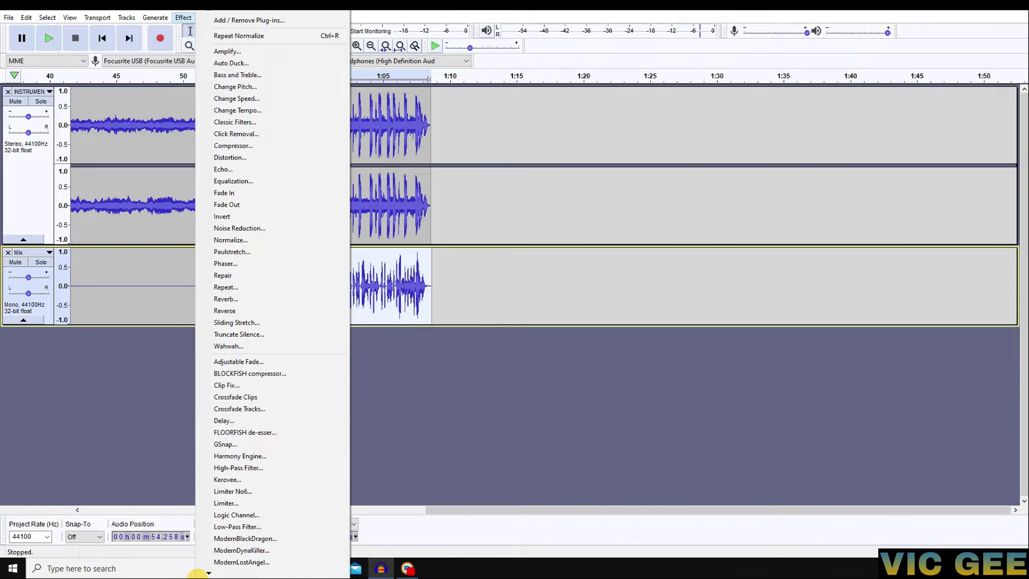
mouse_move(208, 573)
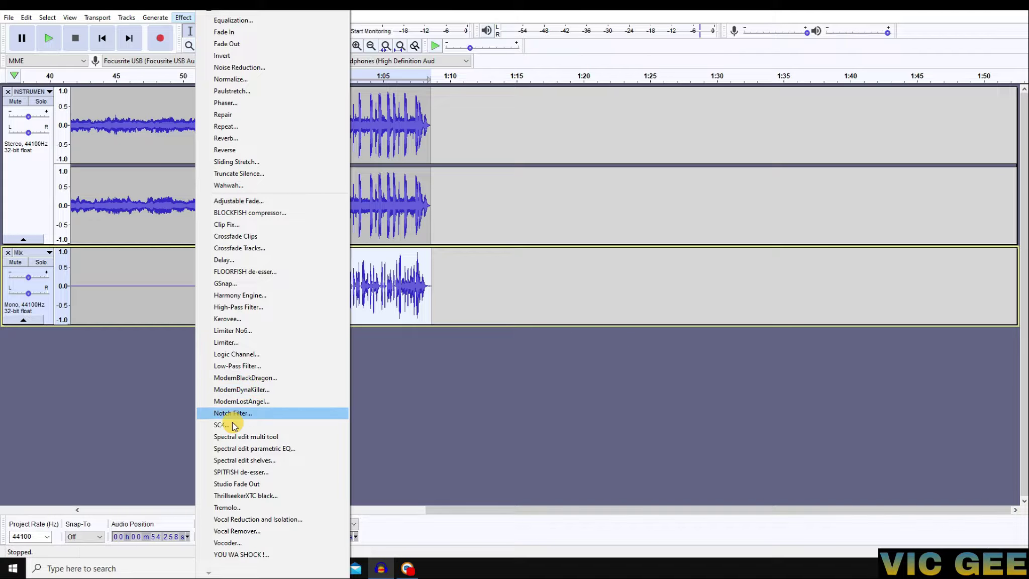
left_click(242, 554)
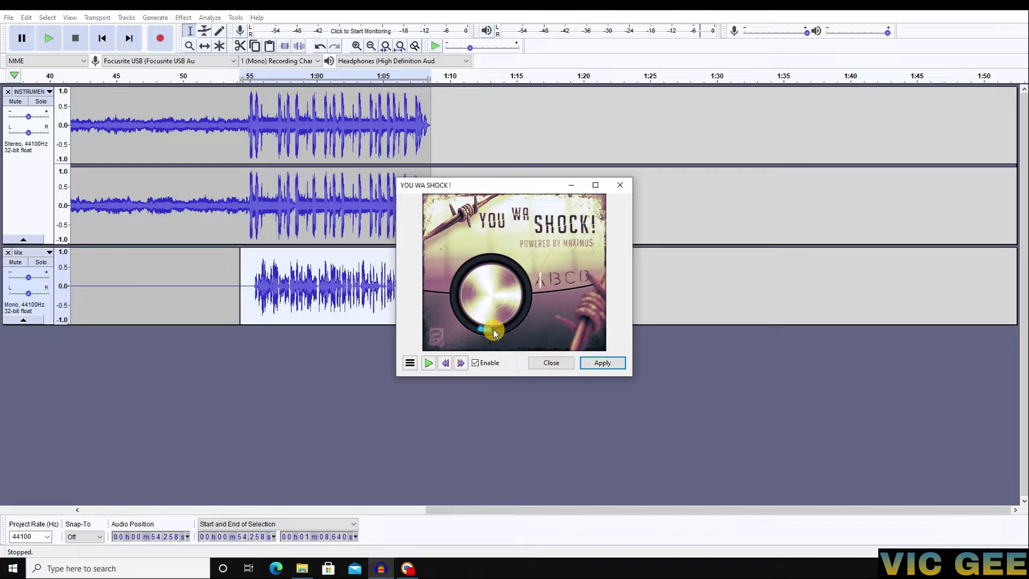
left_click(481, 330)
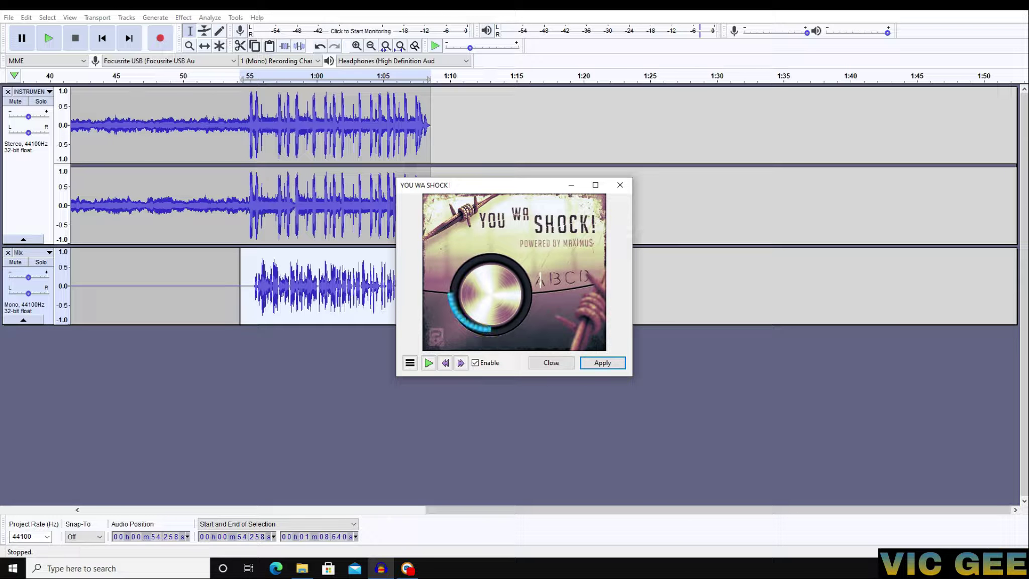
left_click_drag(481, 330, 481, 372)
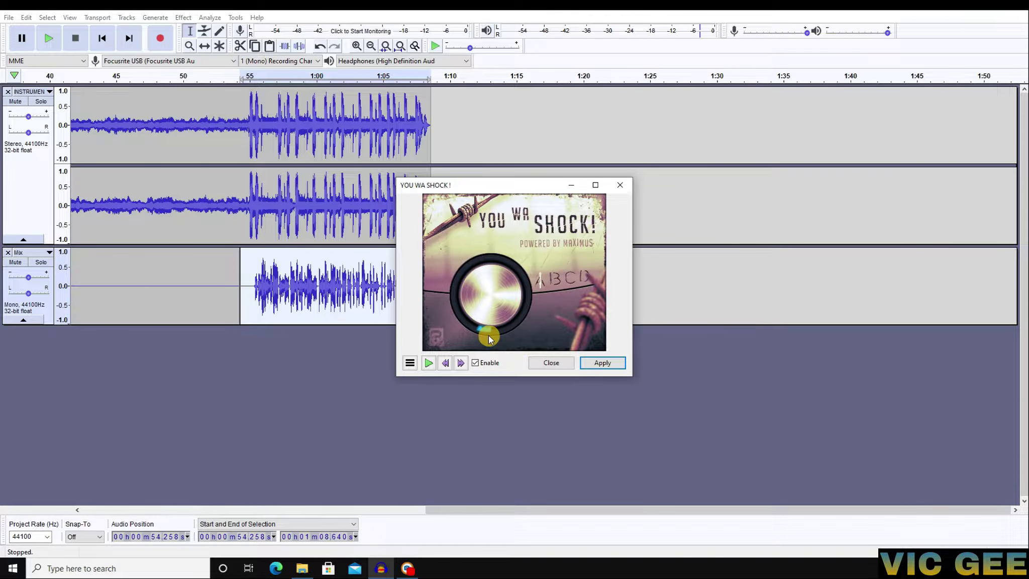
left_click(602, 363)
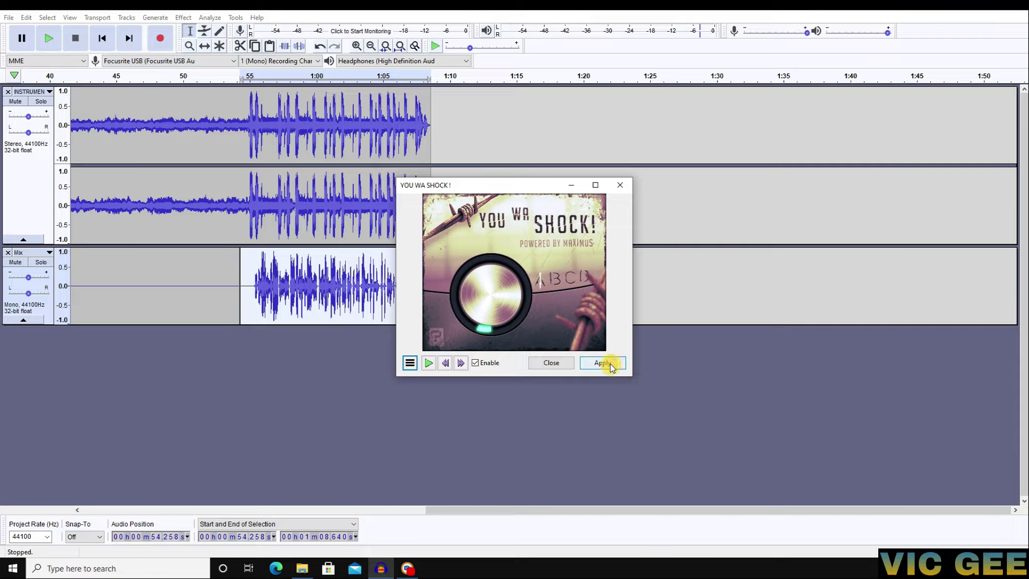
left_click(553, 363)
Step: Apply a High-Pass Filter to the selected vocals at 200 Hz with a 6 dB per octave roll-off
left_click(183, 17)
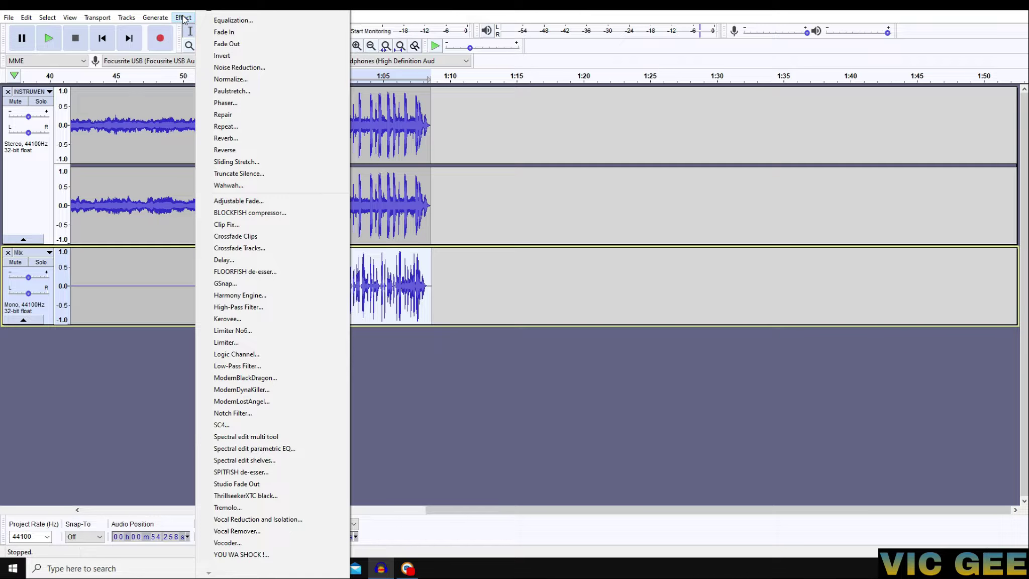
left_click(248, 307)
left_click(503, 256)
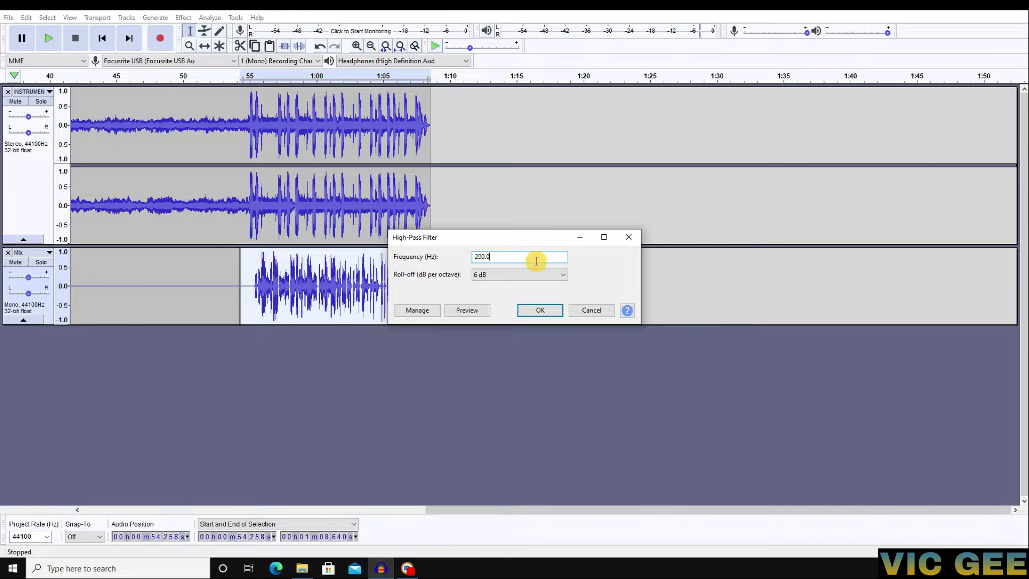
left_click(536, 310)
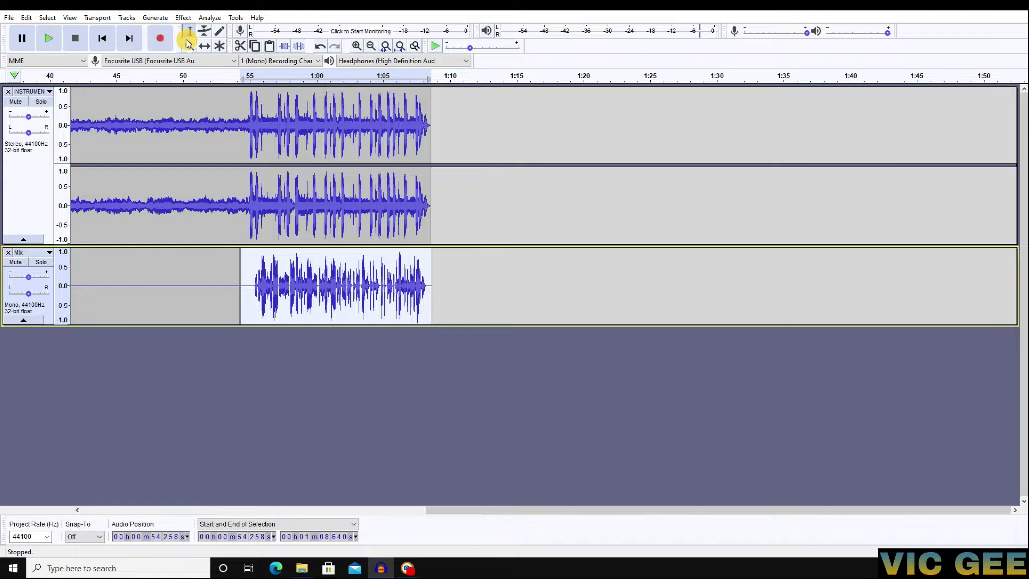
Step: Apply Limiter No6 to the selected vocals with the Master_5 factory preset, dry mix at -28.5 dB and ISP Fast protection
left_click(183, 18)
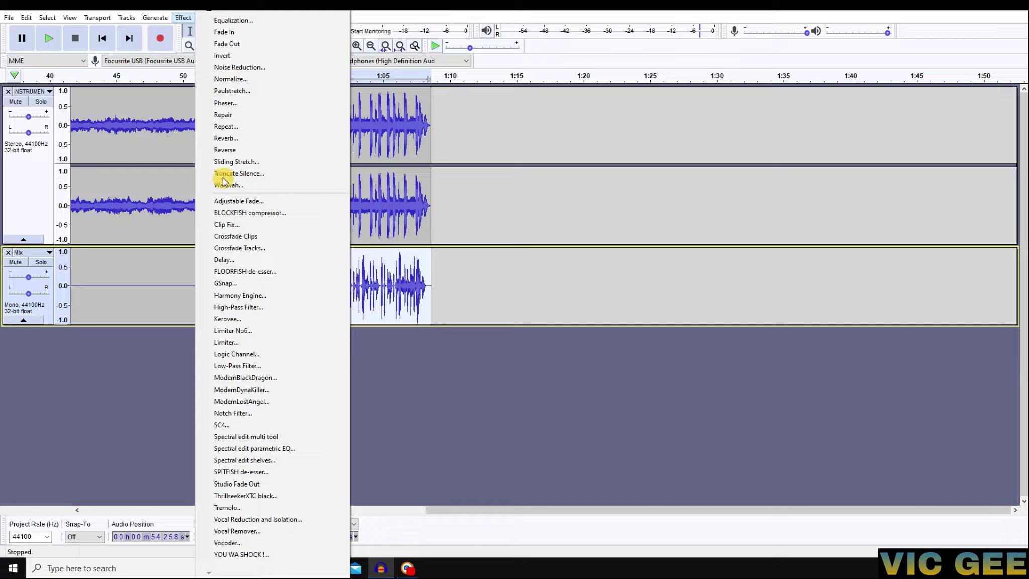
left_click(233, 331)
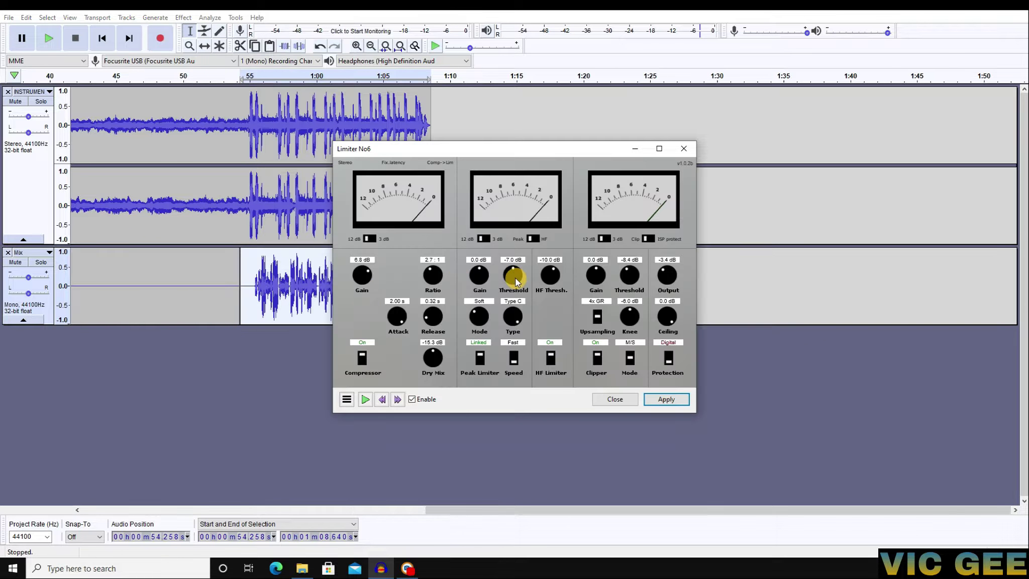
left_click(346, 401)
mouse_move(404, 455)
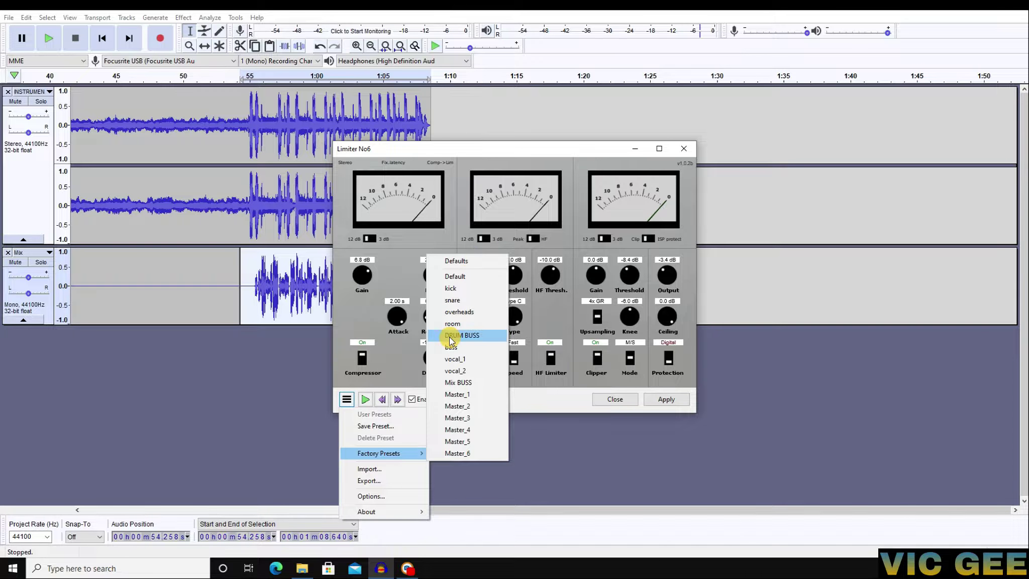
left_click(468, 442)
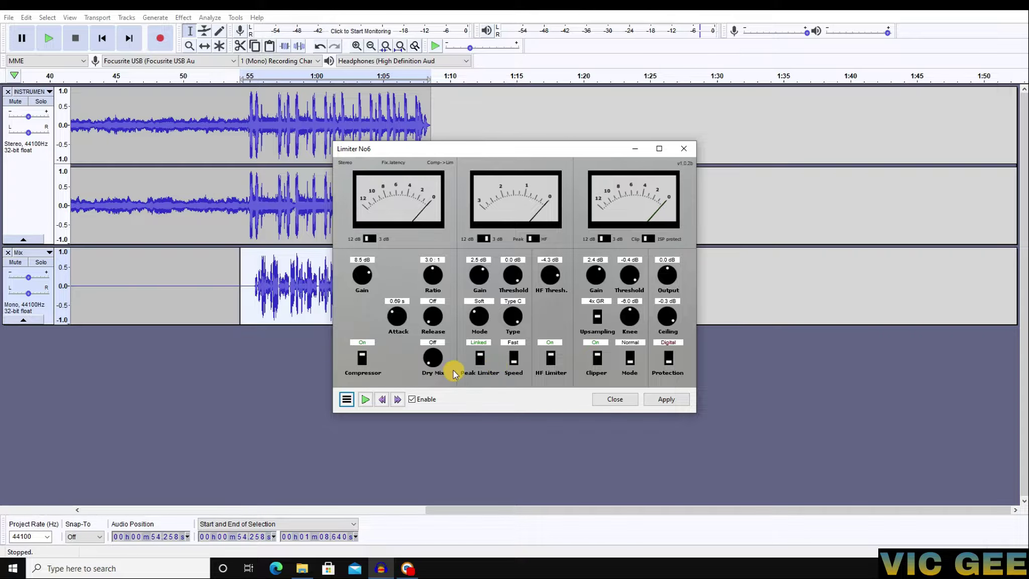
mouse_move(432, 358)
left_mouse_down()
mouse_move(436, 312)
mouse_move(430, 381)
mouse_move(432, 361)
left_mouse_up()
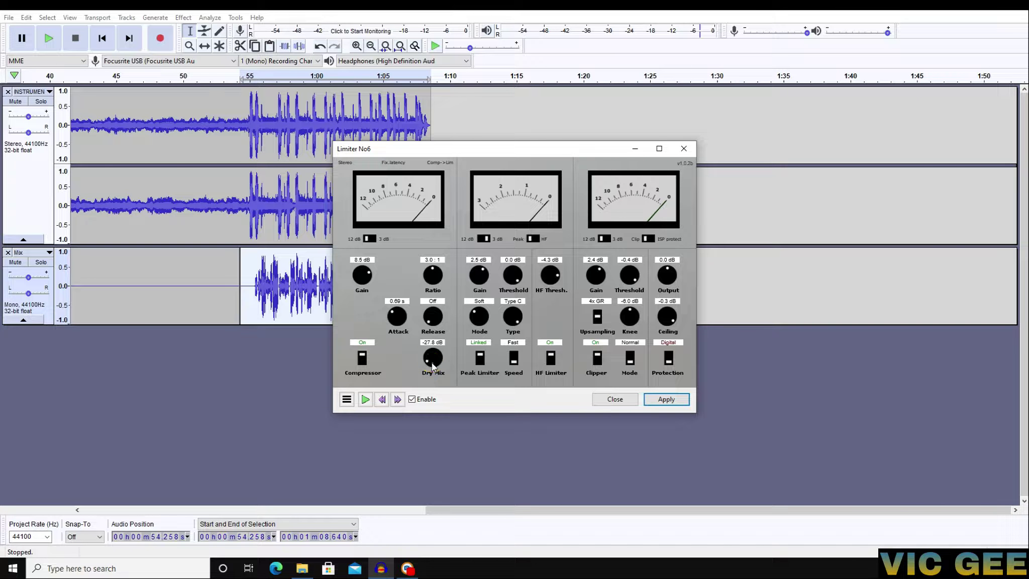
left_click_drag(430, 357, 431, 360)
left_click(668, 400)
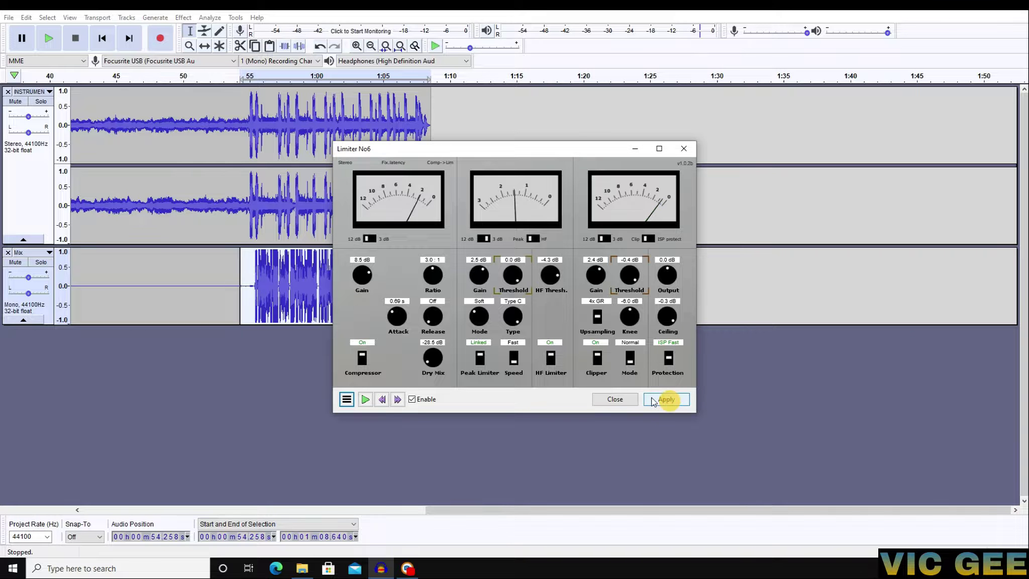
left_click(621, 400)
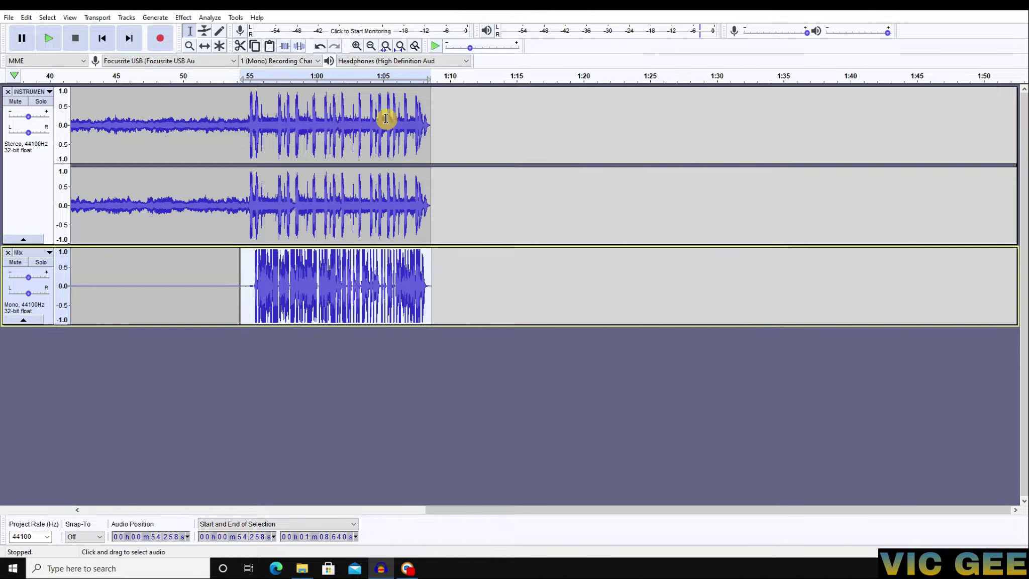
Step: Normalize the limited vocals in the Mix track to a peak amplitude of -1.0 dB
left_click(179, 23)
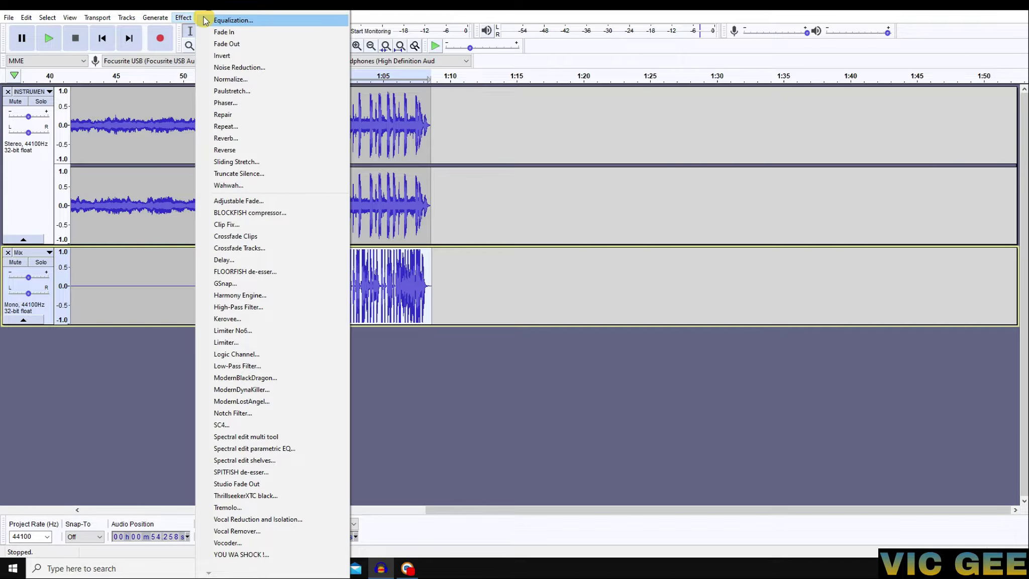
scroll(208, 13, "up", 4)
scroll(208, 13, "up", 4)
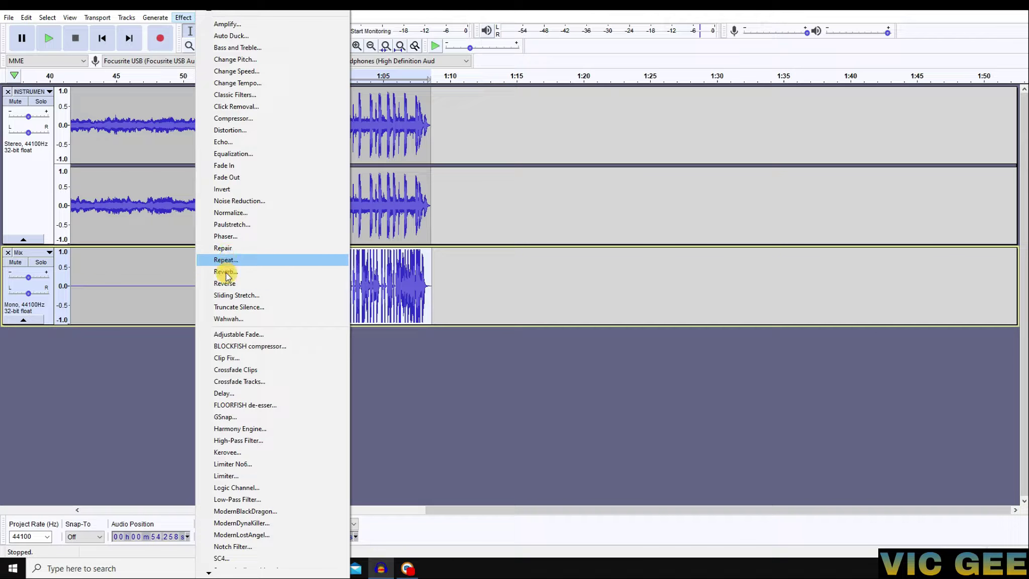
left_click(235, 213)
left_click(544, 310)
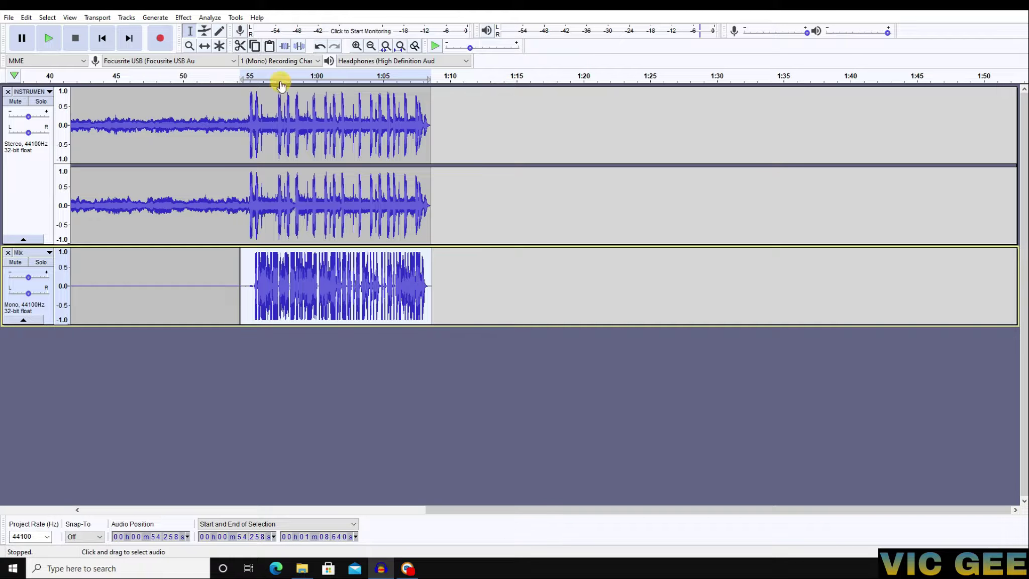
Step: Apply the Limiter to the selected vocals as a Hard Limit to -3.00 dB with 10 ms hold and no make-up gain
left_click(184, 18)
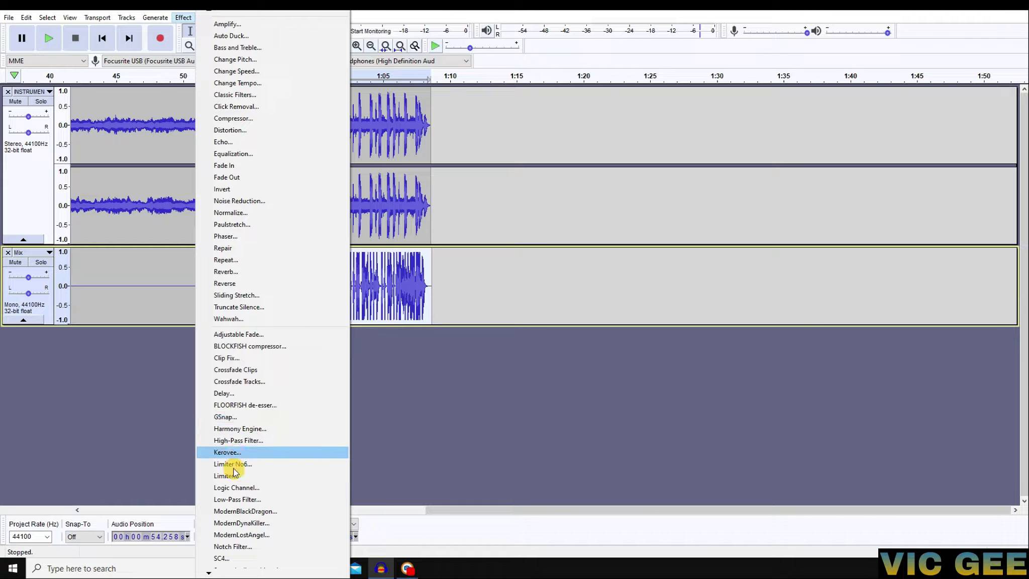
scroll(231, 545, "down", 2)
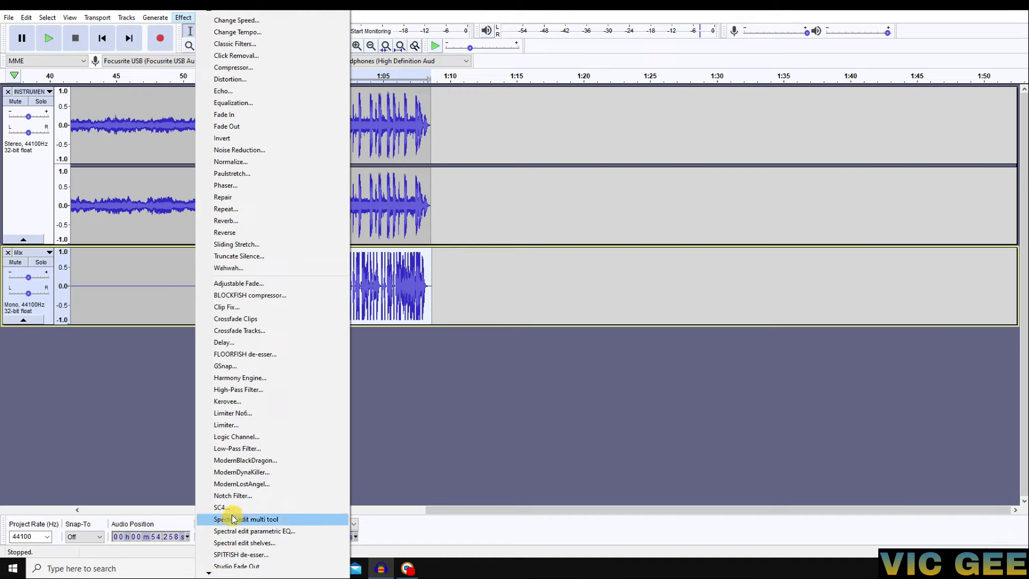
left_click(229, 424)
left_click(537, 221)
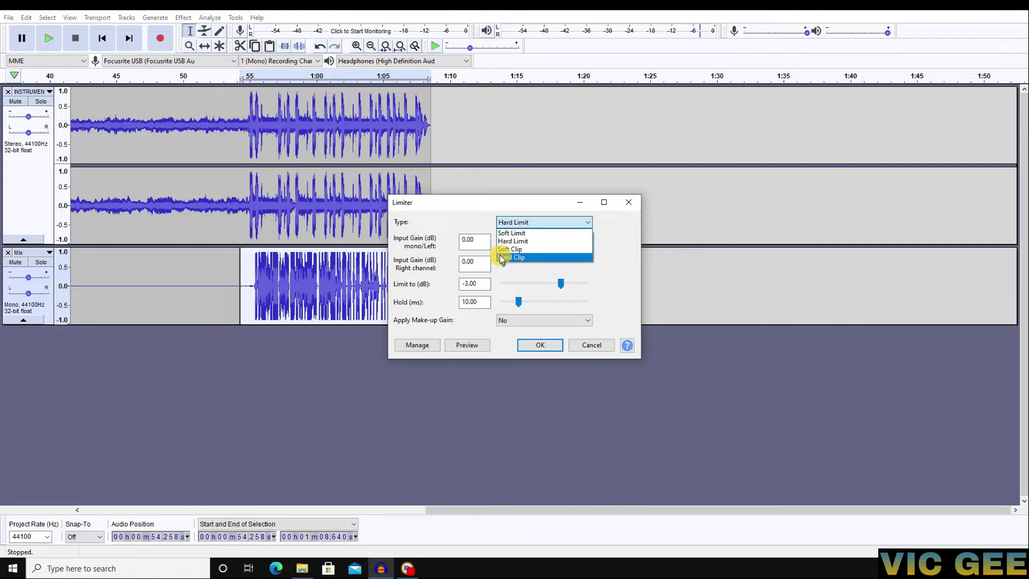
left_click(514, 239)
left_click(540, 346)
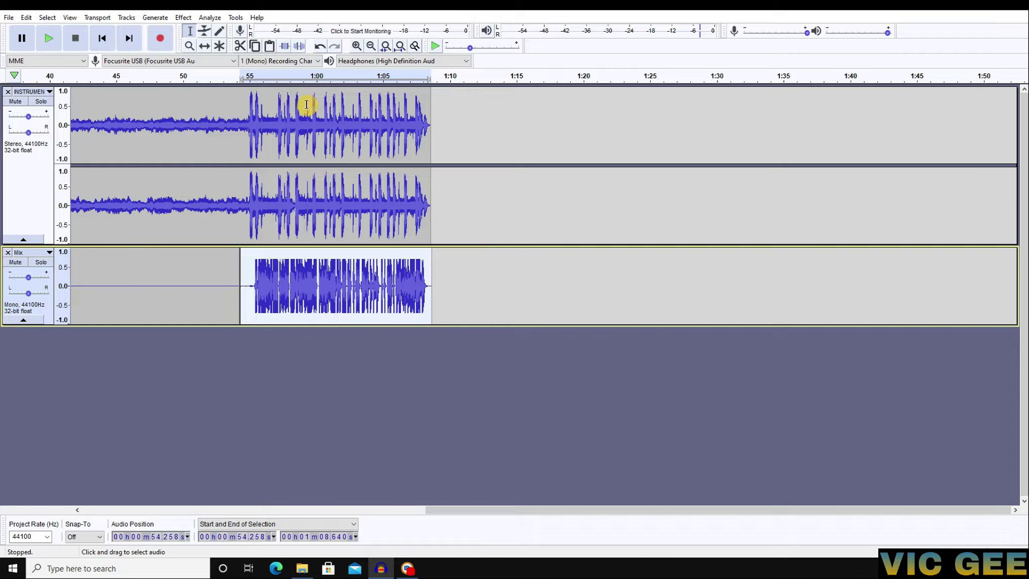
Step: Compress the selected vocals with the BLOCKFISH compressor at minimum saturation, and normalize the result to -1.0 dB
left_click(185, 19)
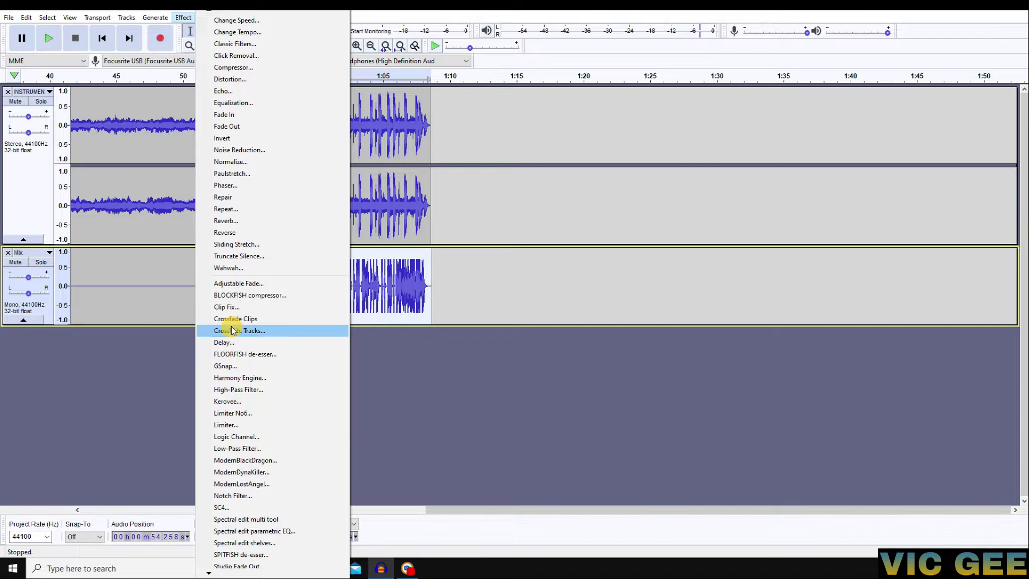
left_click(244, 296)
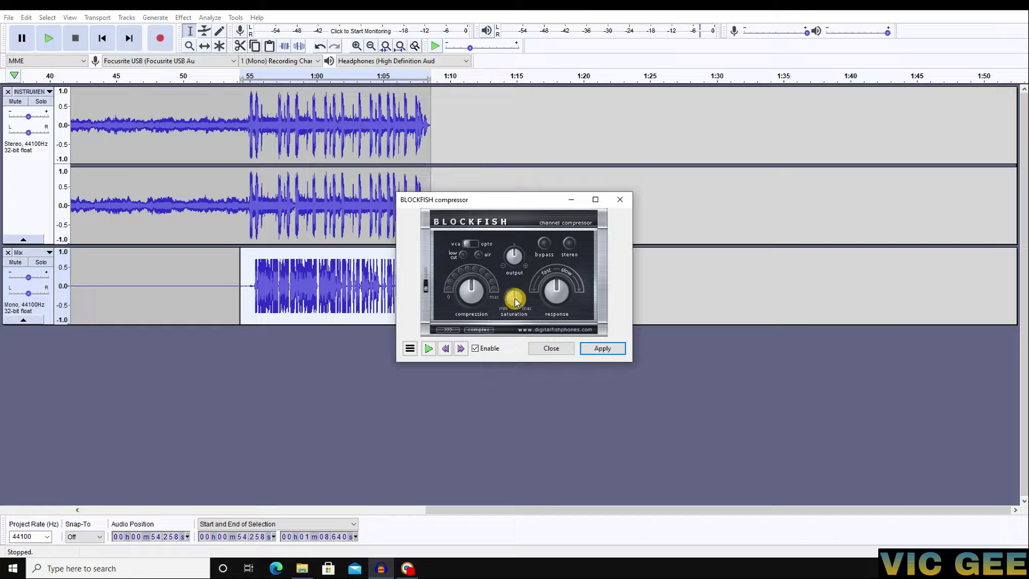
mouse_move(516, 296)
left_mouse_down()
mouse_move(513, 310)
mouse_move(519, 282)
mouse_move(511, 300)
left_mouse_up()
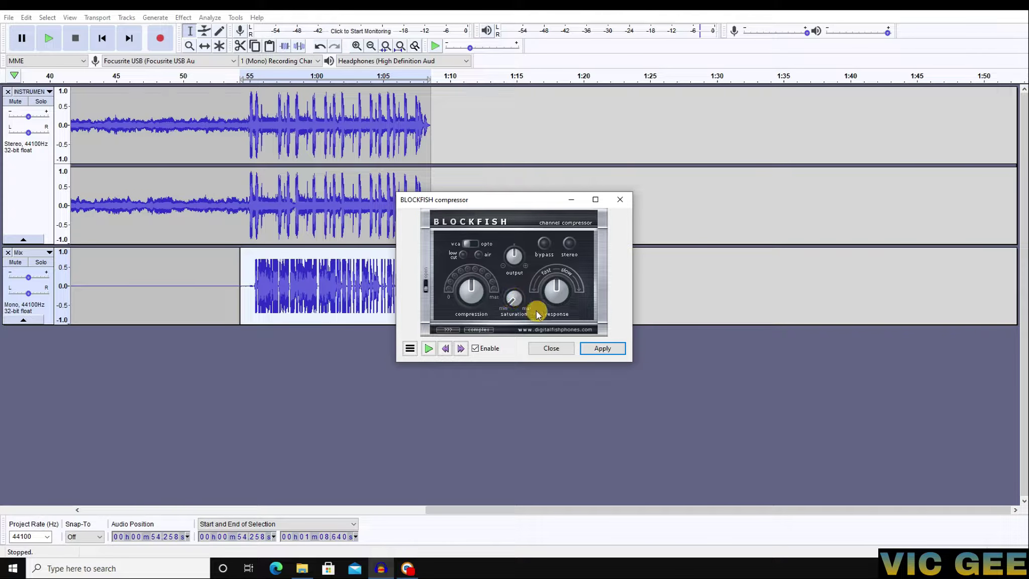
left_click(613, 350)
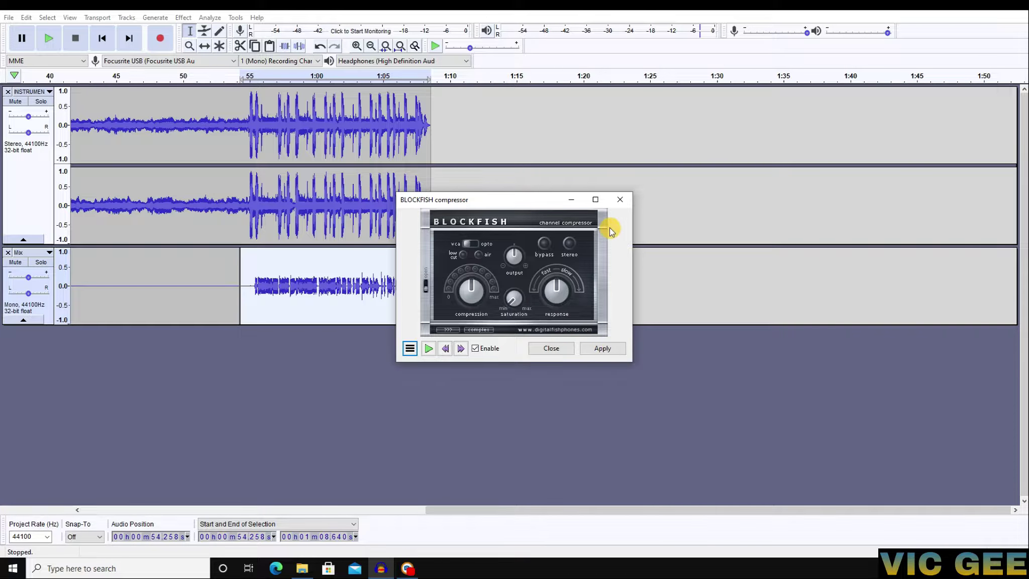
left_click(620, 201)
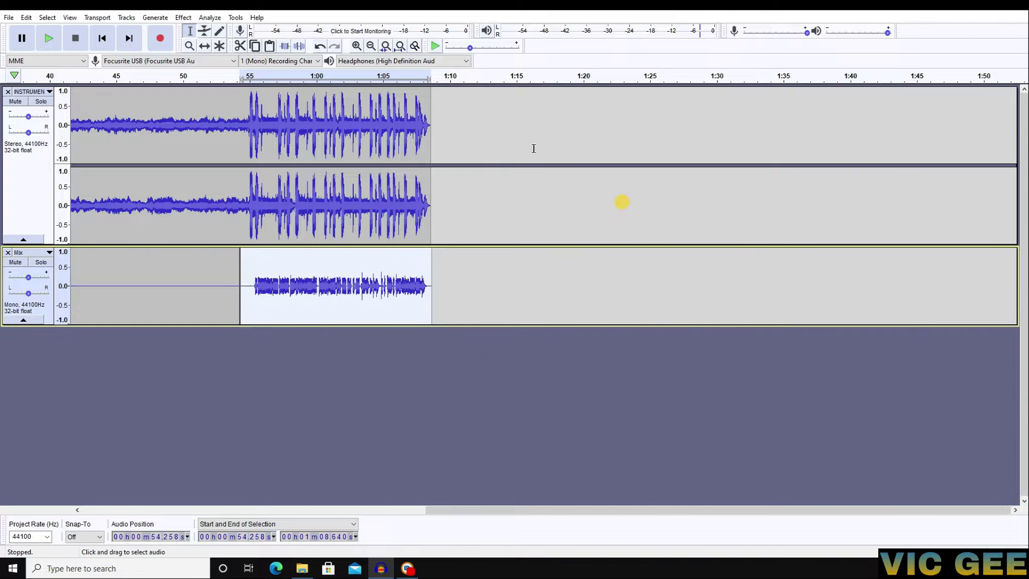
left_click(184, 18)
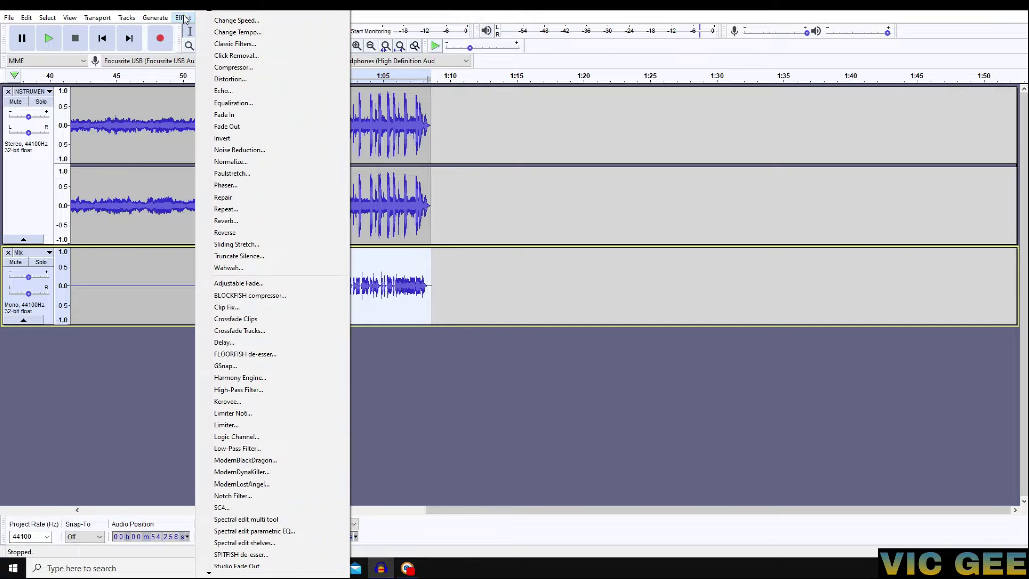
left_click(231, 161)
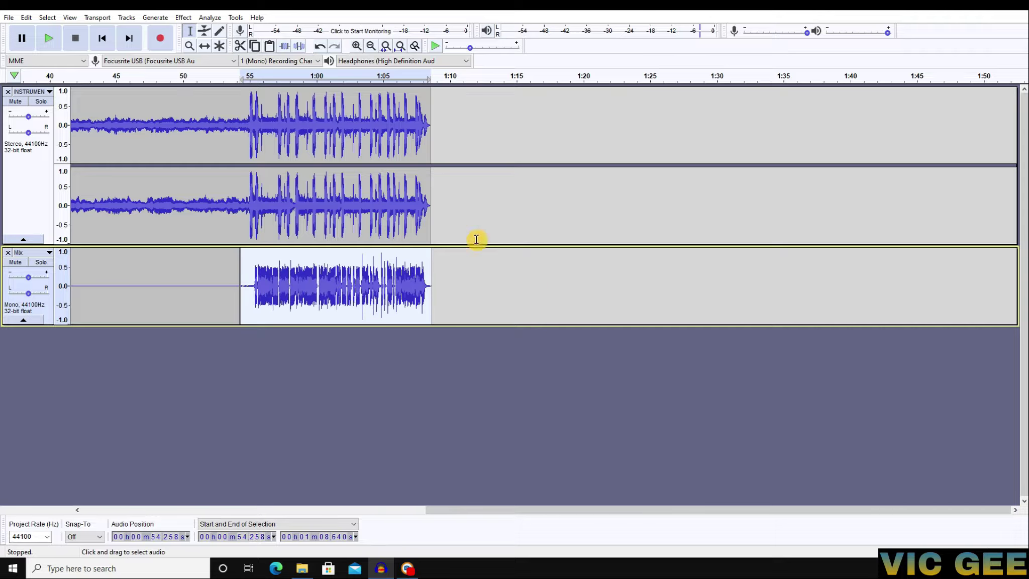
left_click(188, 20)
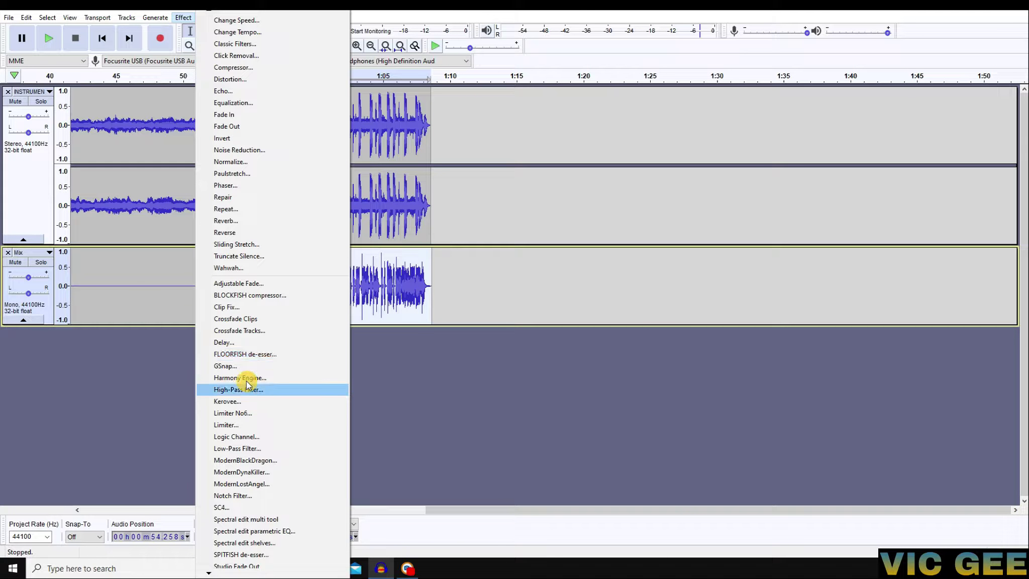
mouse_move(200, 573)
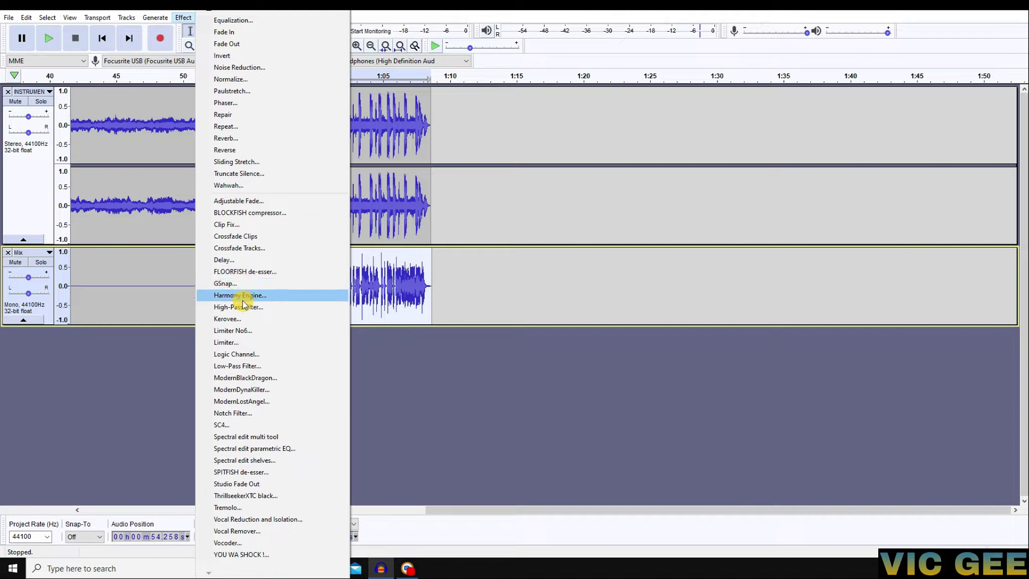
left_click(244, 212)
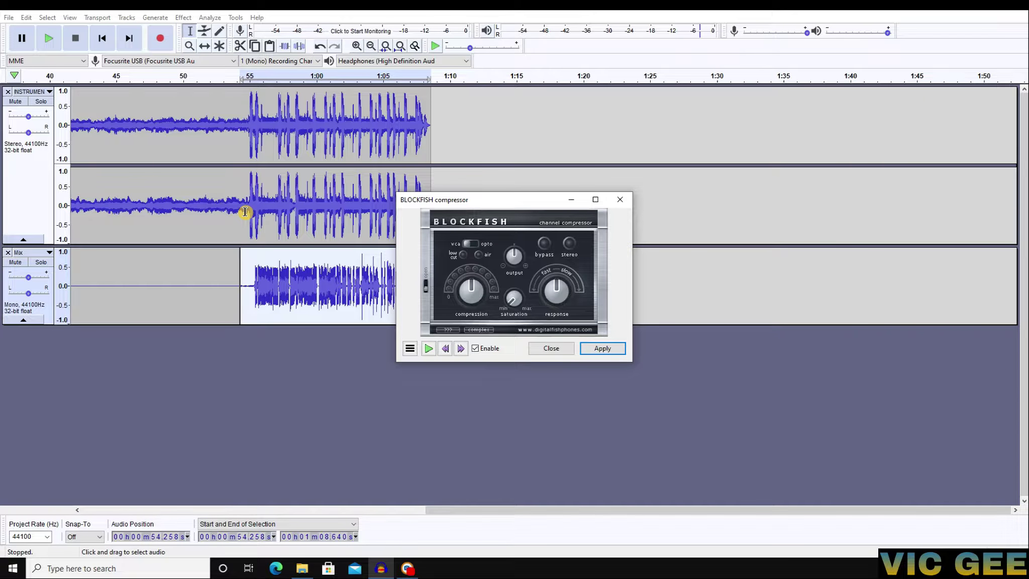
key("Return")
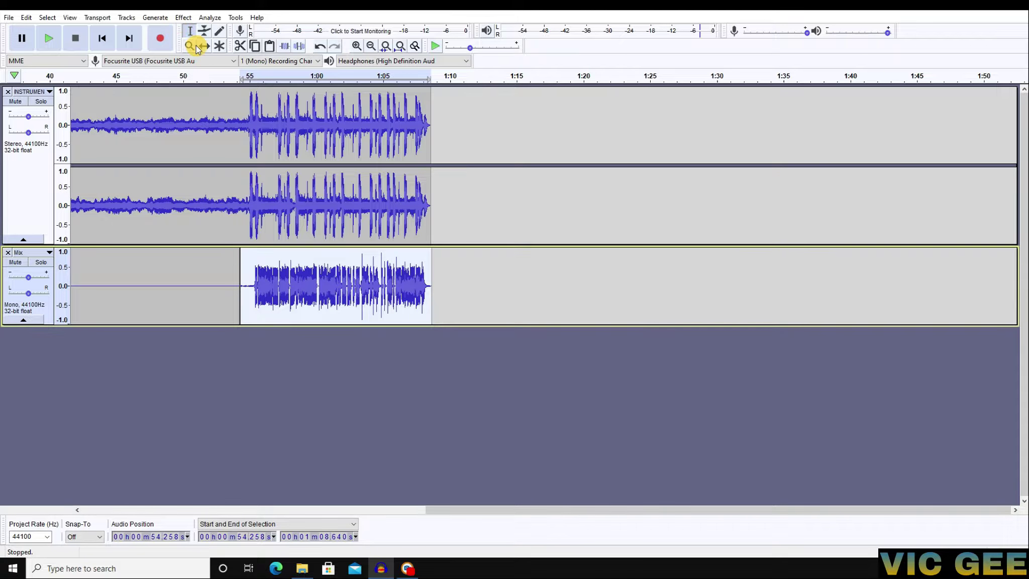
Step: Apply the FLOORFISH de-esser to the selected vocals with soft mode on, bypass and stereo off, and expansion at its midpoint
left_click(182, 18)
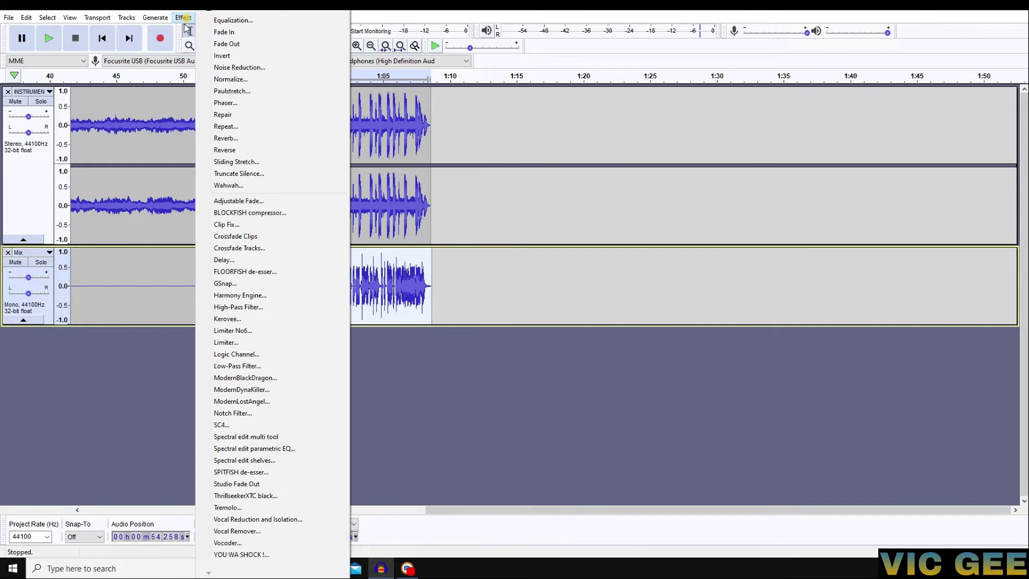
left_click(244, 272)
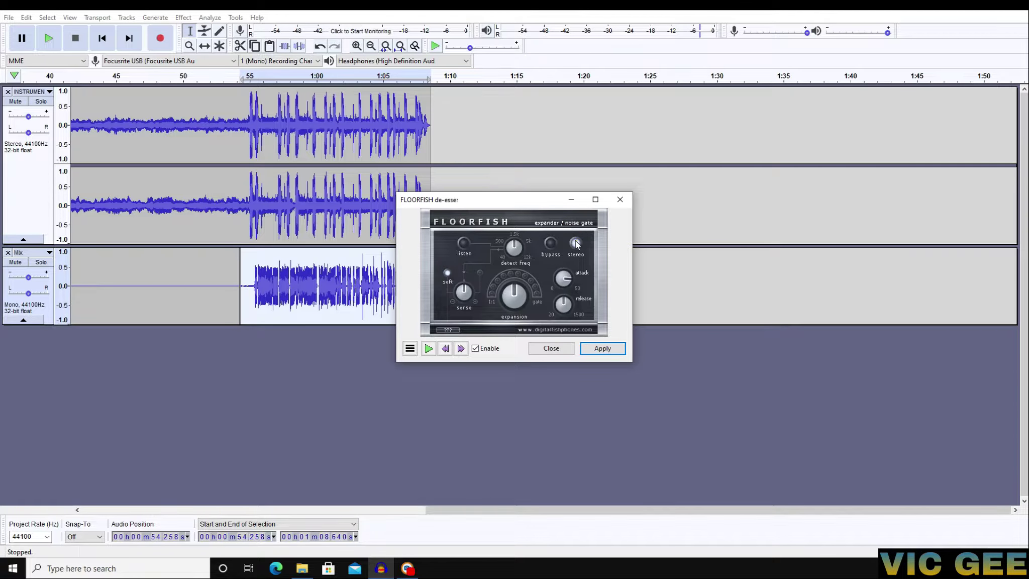
left_click(553, 244)
left_click(447, 272)
left_click_drag(522, 291, 515, 296)
left_click(609, 348)
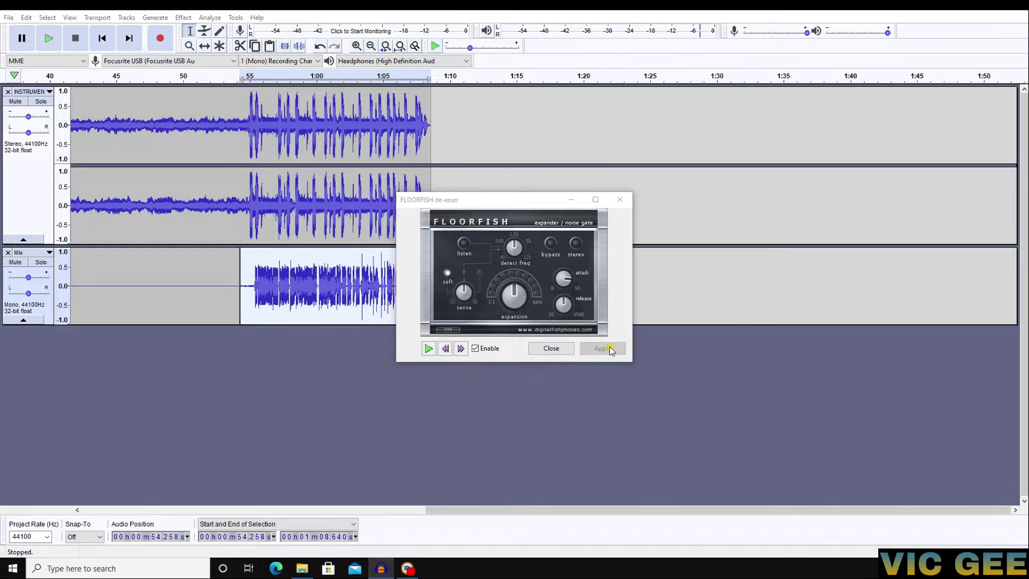
left_click(551, 348)
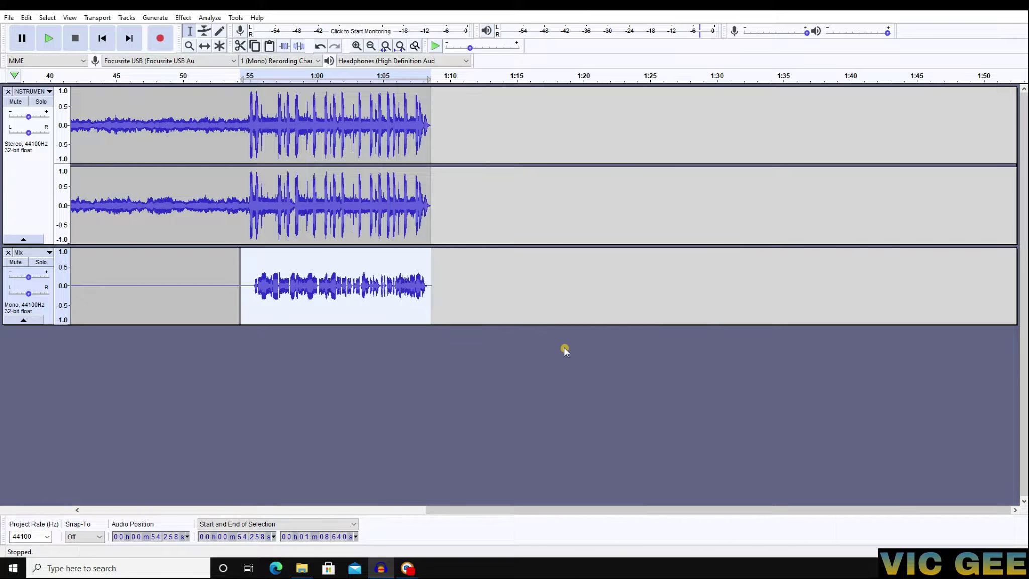
Step: Normalize the selected vocals to a peak amplitude of -1.0 dB with DC offset removal
left_click(184, 18)
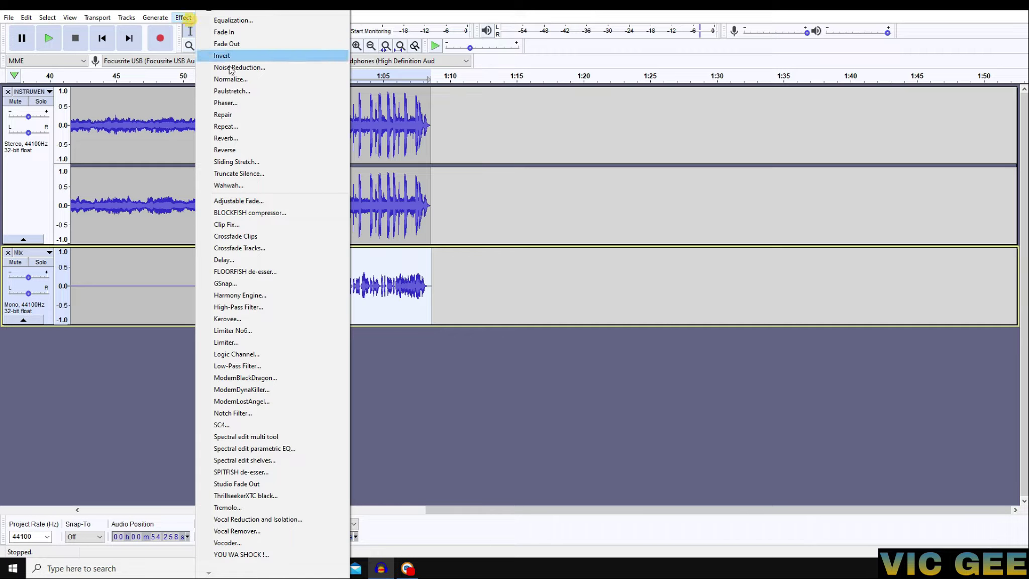
left_click(256, 79)
left_click(539, 310)
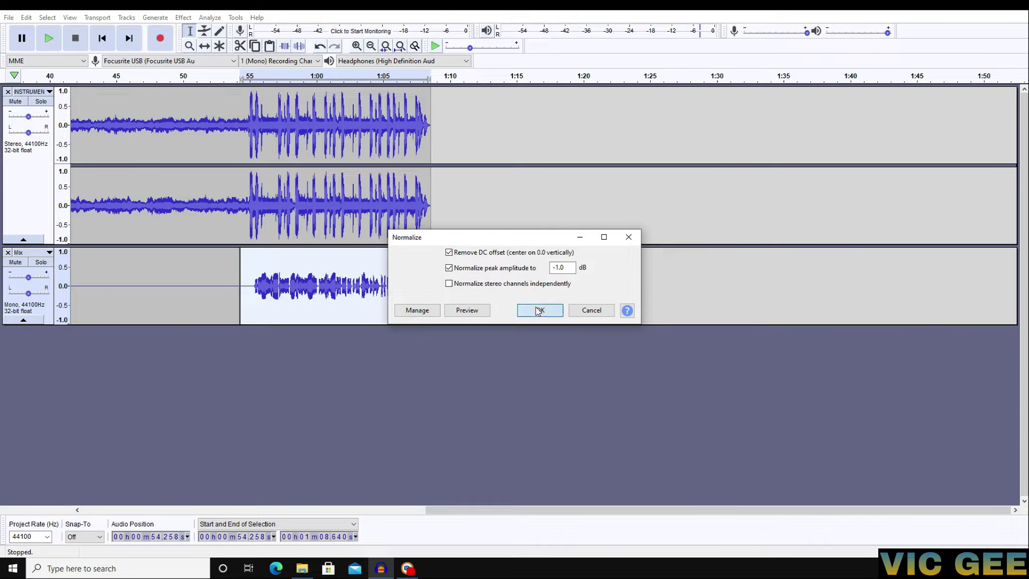
Step: Apply the SPITFISH de-esser to the selected vocals with soft mode on and the depth raised above its midpoint
left_click(183, 18)
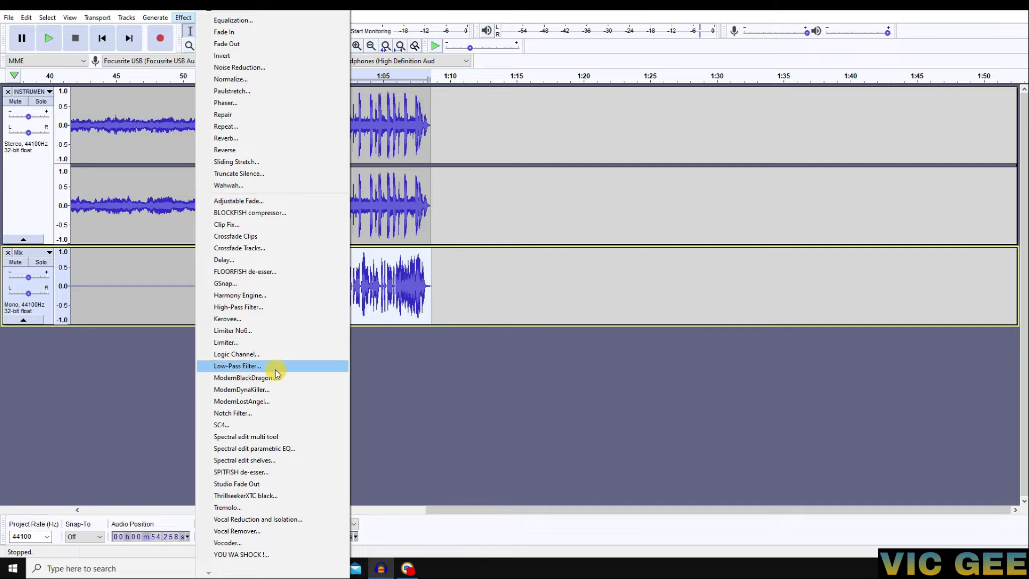
left_click(245, 472)
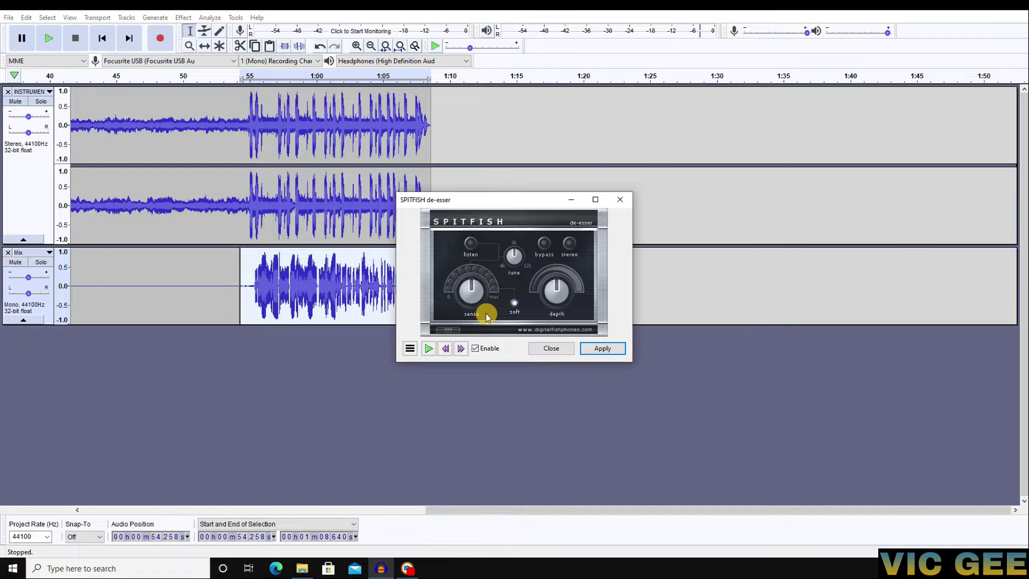
left_click(513, 300)
left_click_drag(557, 285, 552, 300)
left_click_drag(559, 280, 585, 308)
left_click(603, 351)
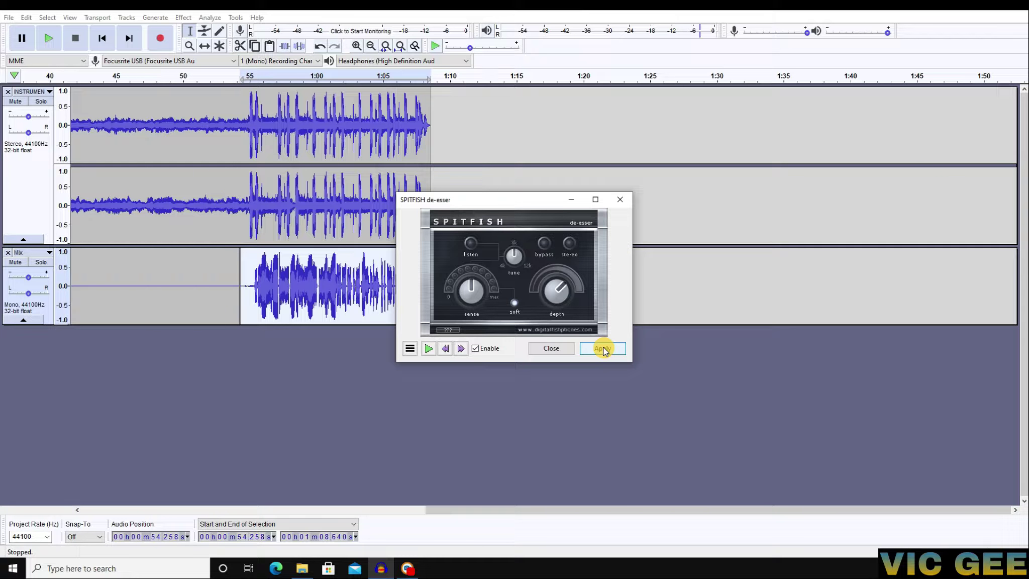
left_click(551, 348)
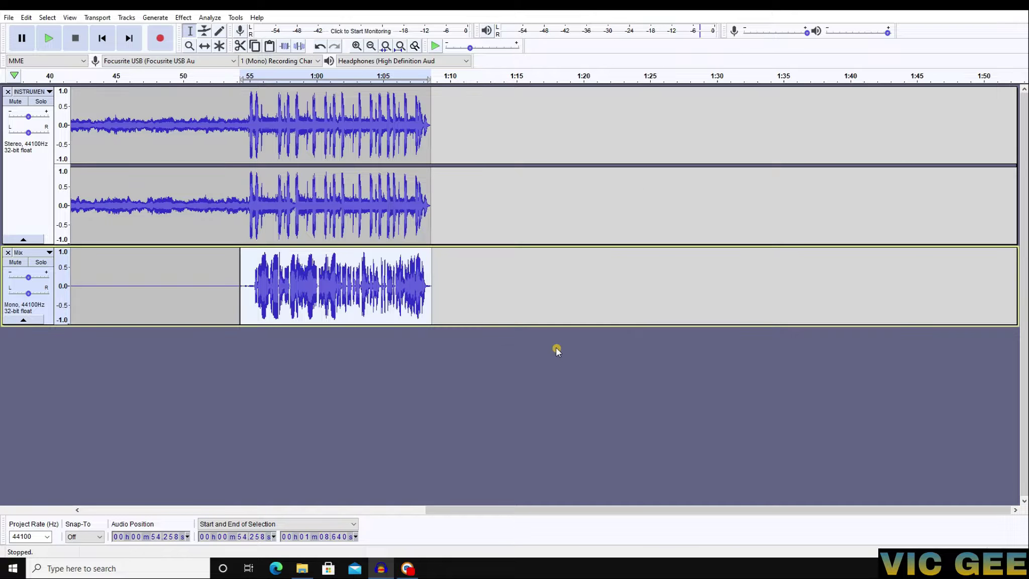
Step: Apply the ThrillseekerXTC black effect to the selected vocals using the clean master factory preset
left_click(187, 18)
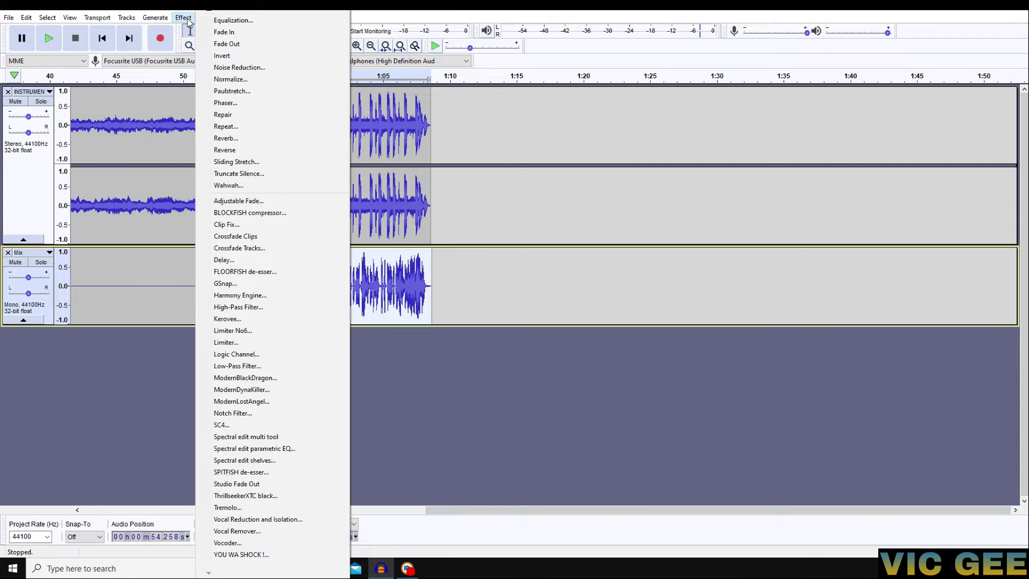
left_click(246, 494)
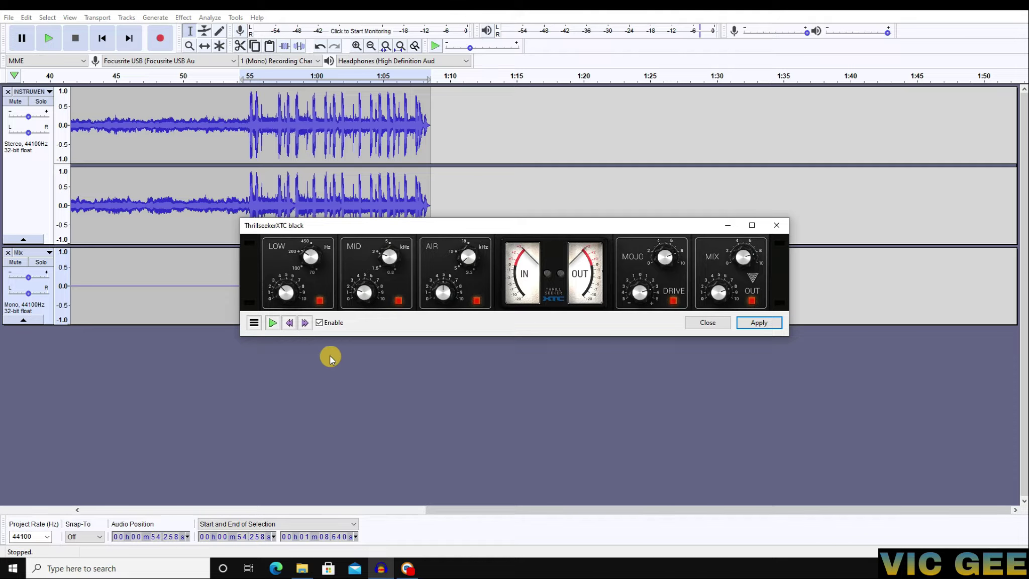
left_click(253, 323)
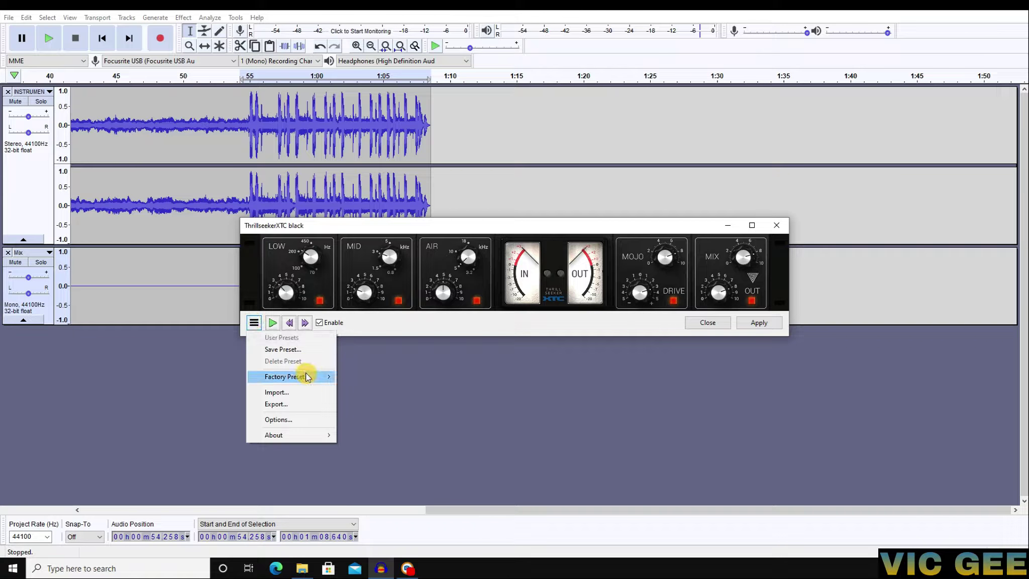
mouse_move(308, 377)
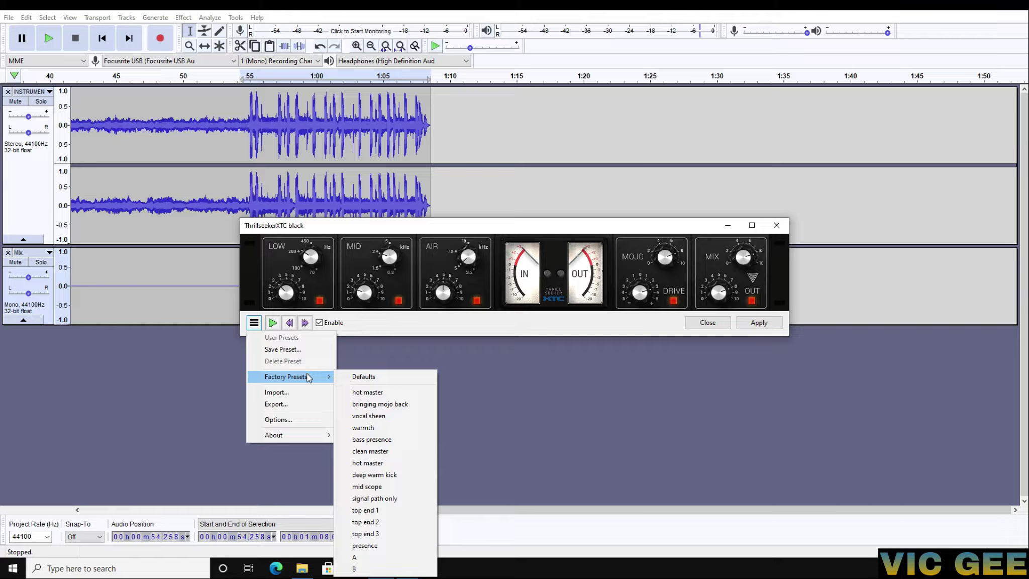
left_click(384, 452)
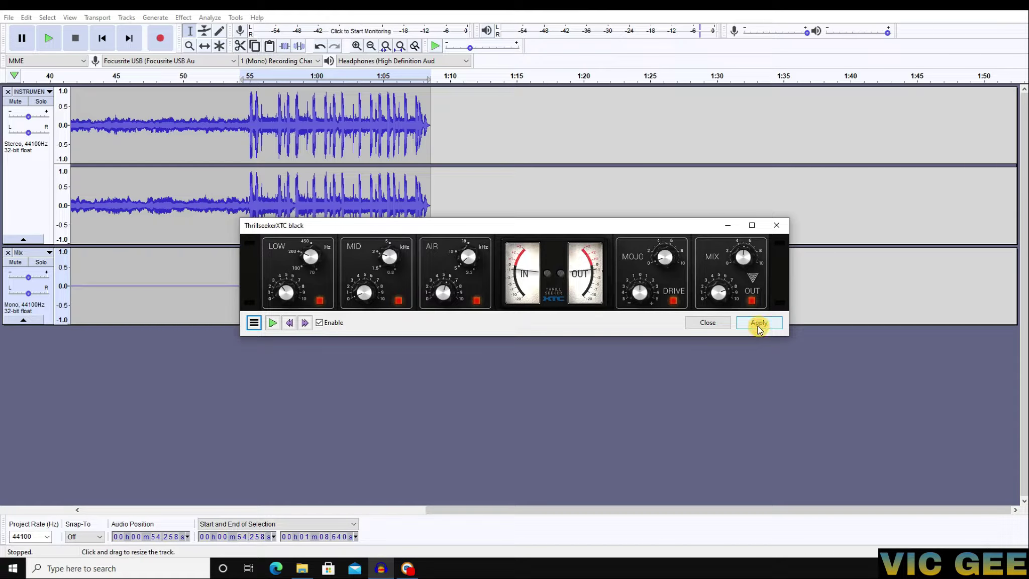
left_click(715, 327)
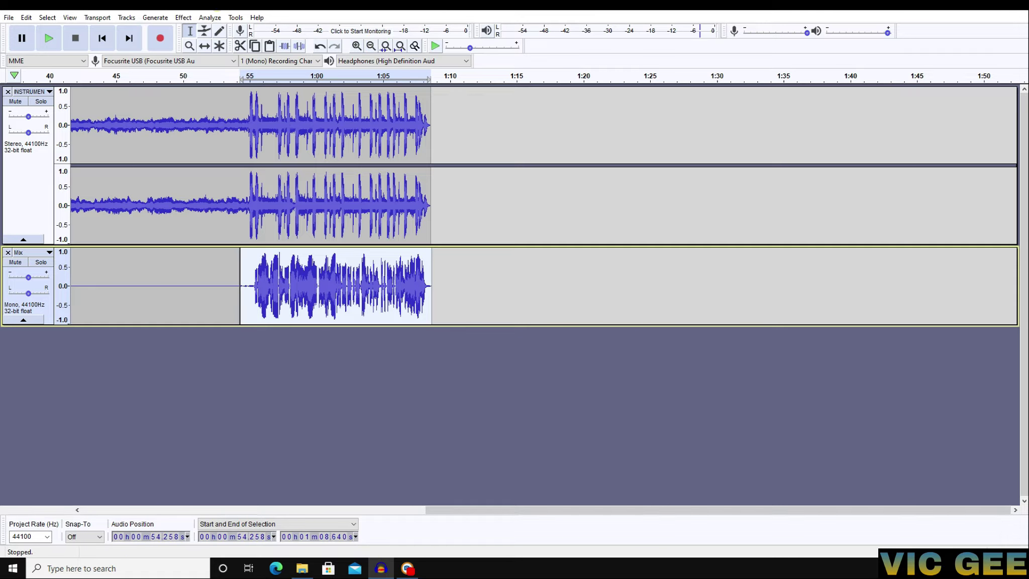
Step: Compress the selected vocals with ModernLostAngel, using the Defaults factory preset in compression mode with slightly adjusted gain and peak
left_click(190, 18)
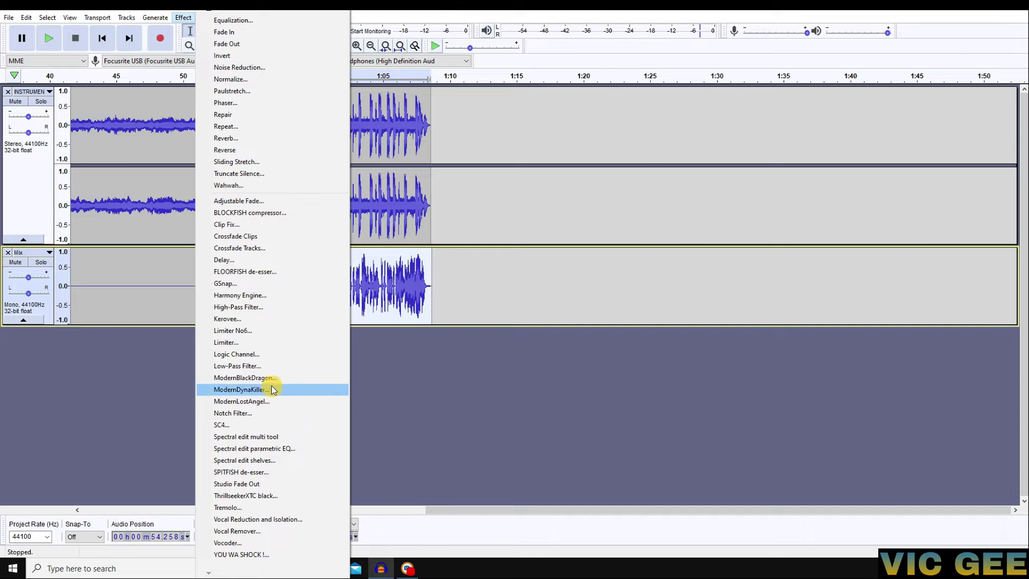
left_click(252, 402)
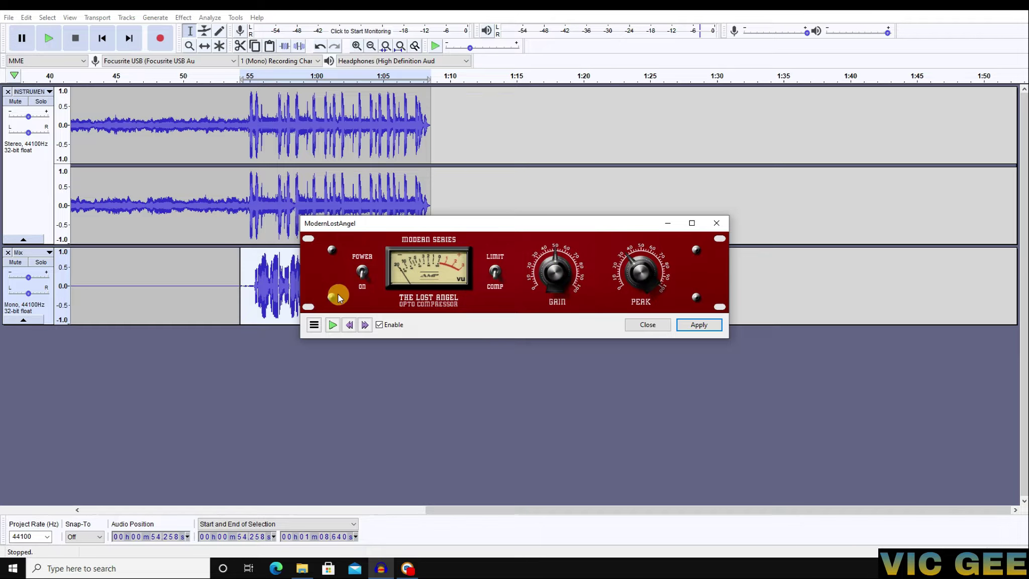
left_click(311, 330)
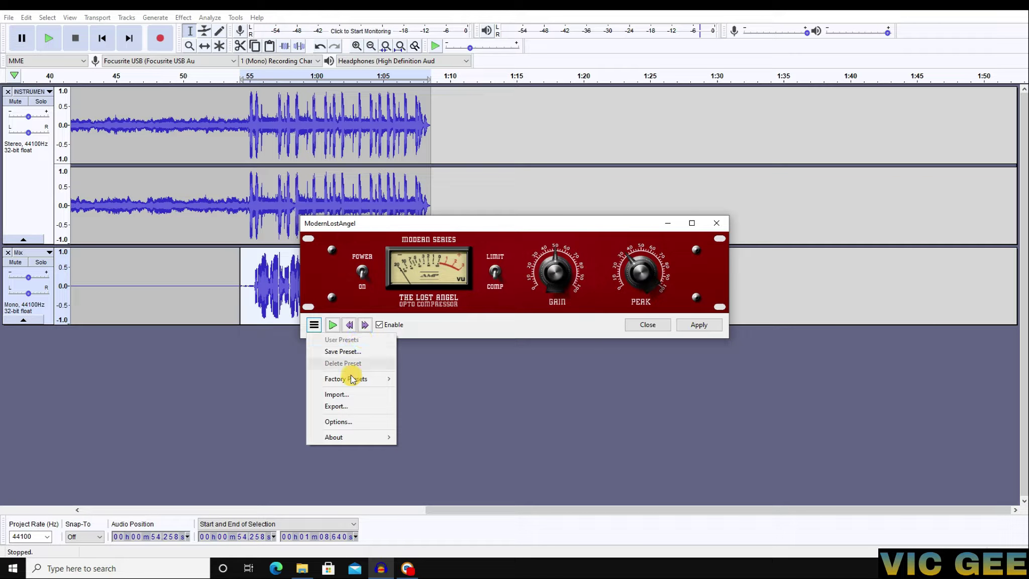
mouse_move(358, 379)
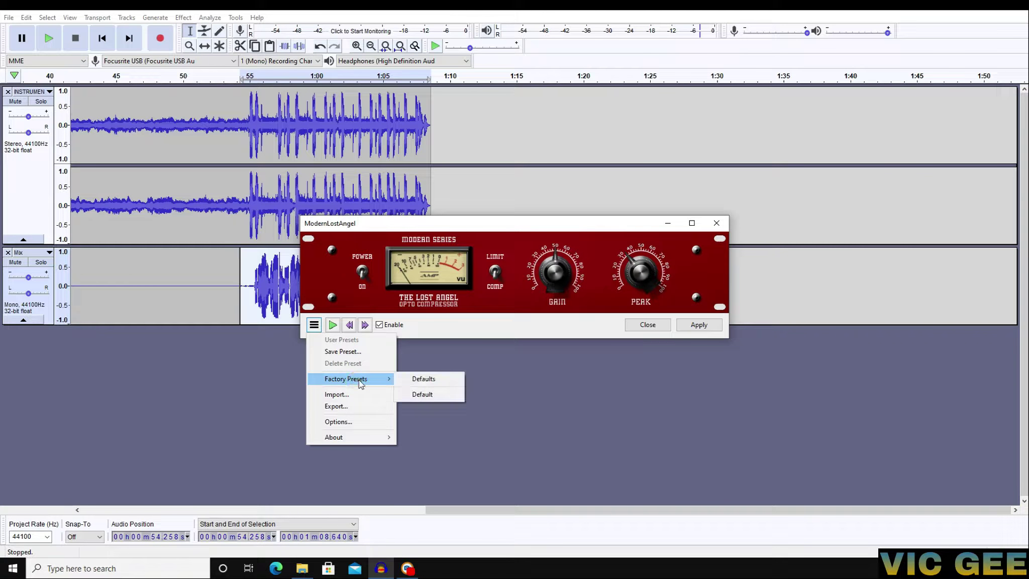
left_click(437, 378)
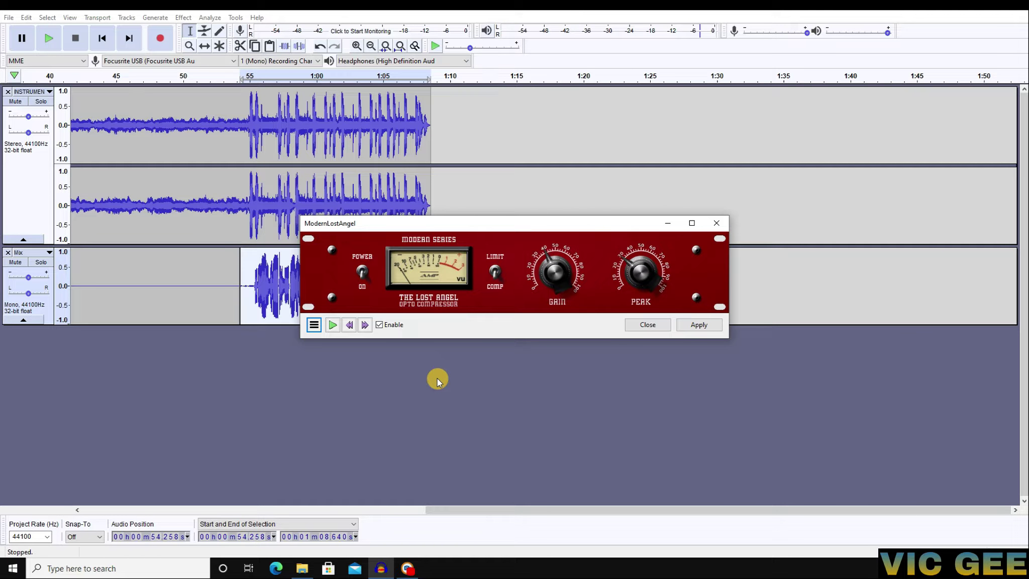
left_click_drag(552, 270, 554, 264)
left_click(661, 283)
mouse_move(660, 284)
left_mouse_down()
mouse_move(672, 298)
mouse_move(644, 277)
mouse_move(661, 275)
left_mouse_up()
left_click(698, 325)
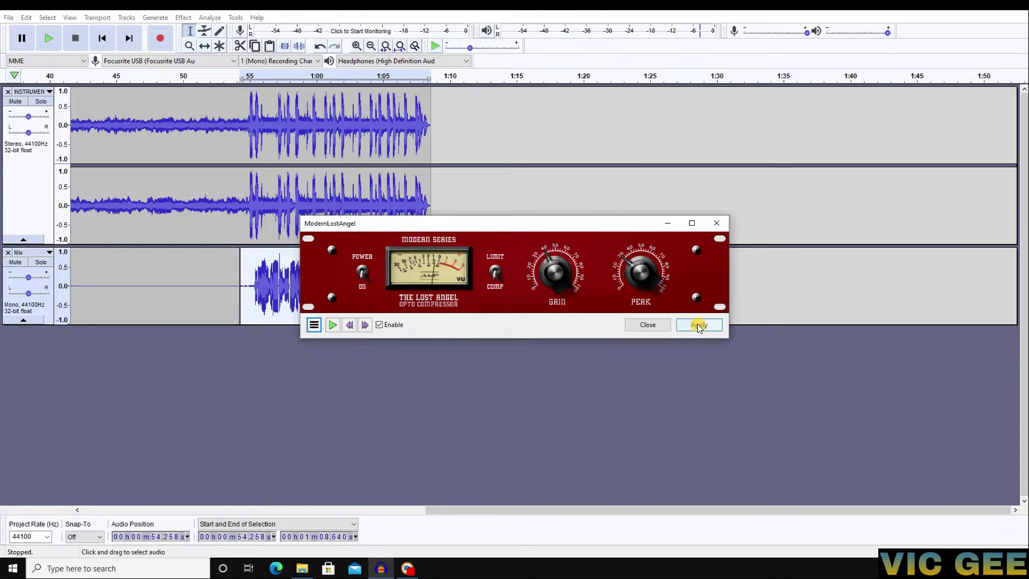
left_click(653, 324)
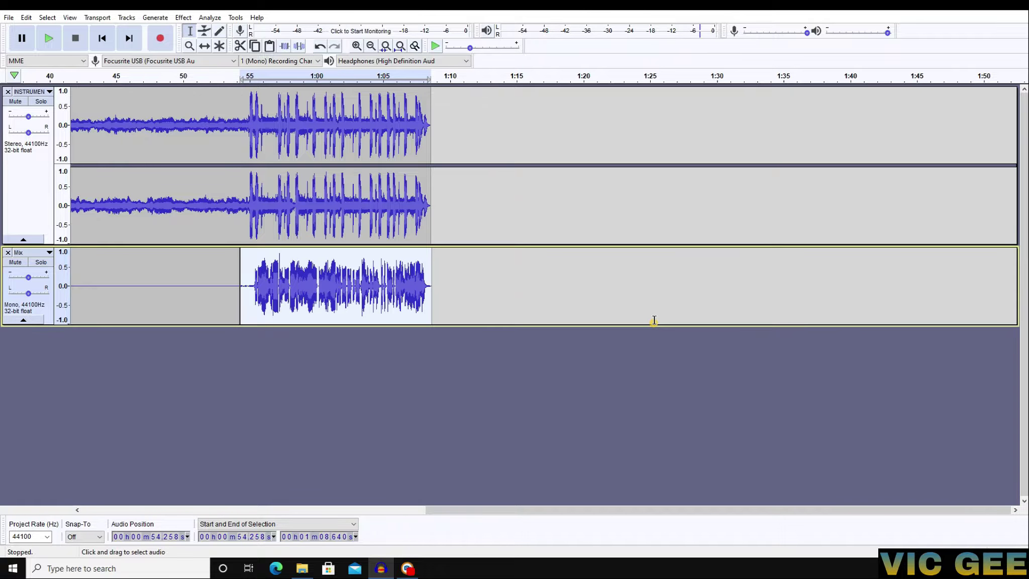
Step: Apply Logic Channel to the selected vocals with the Program 1 preset and peak, gate, both F ATK and both E switches on
left_click(185, 18)
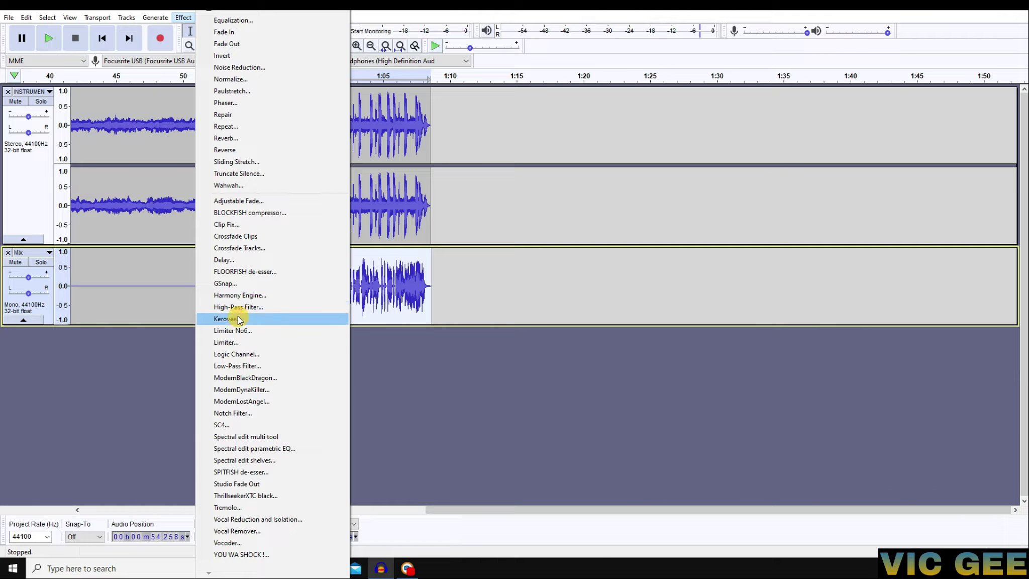
left_click(235, 353)
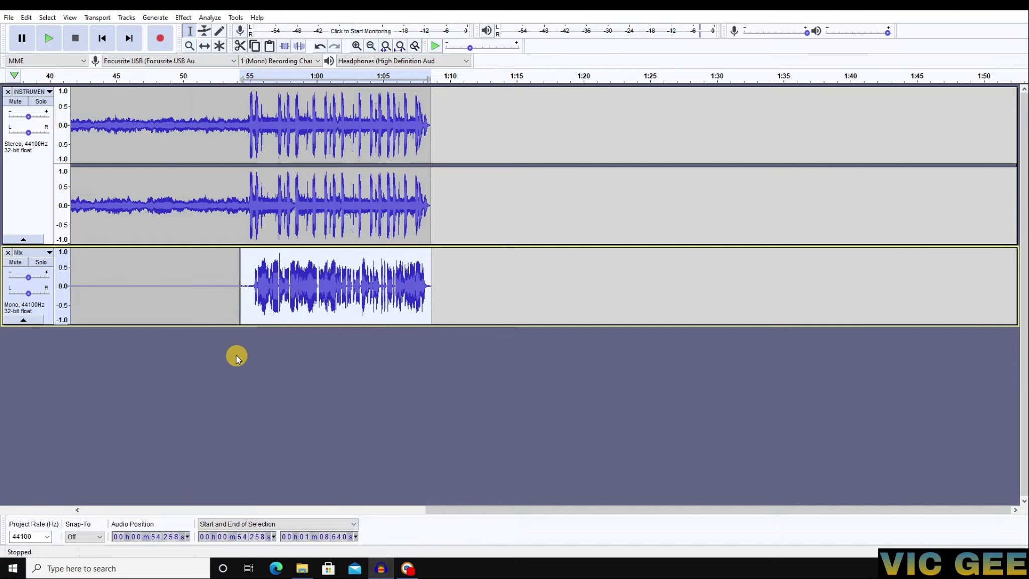
left_click(441, 227)
left_click(335, 391)
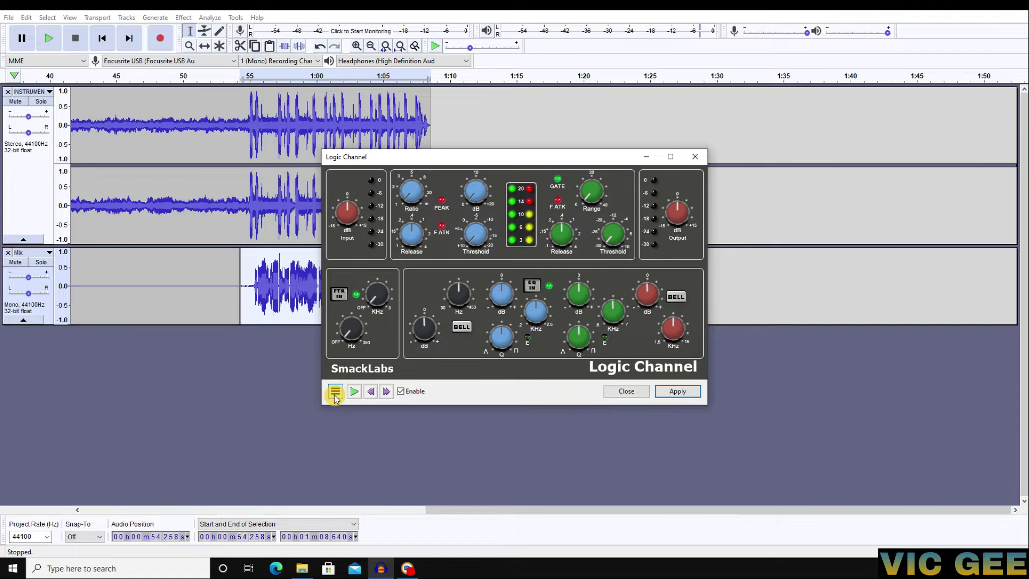
left_click(369, 445)
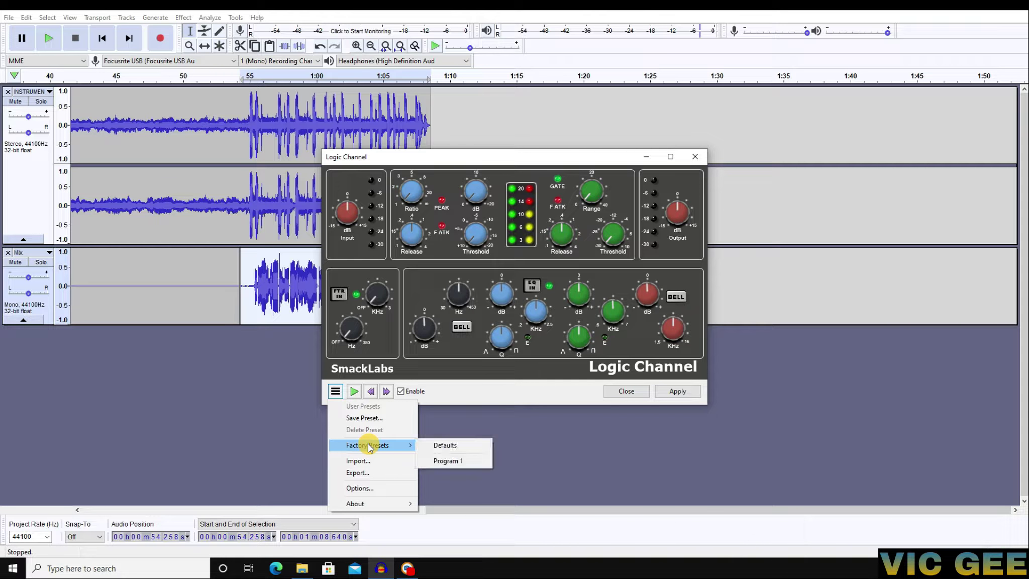
left_click(455, 459)
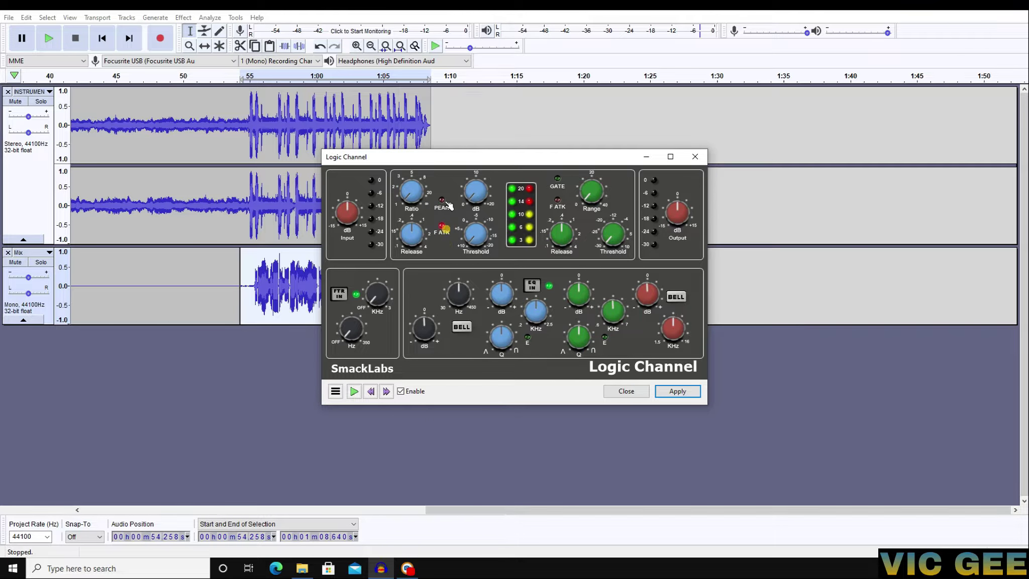
left_click(441, 228)
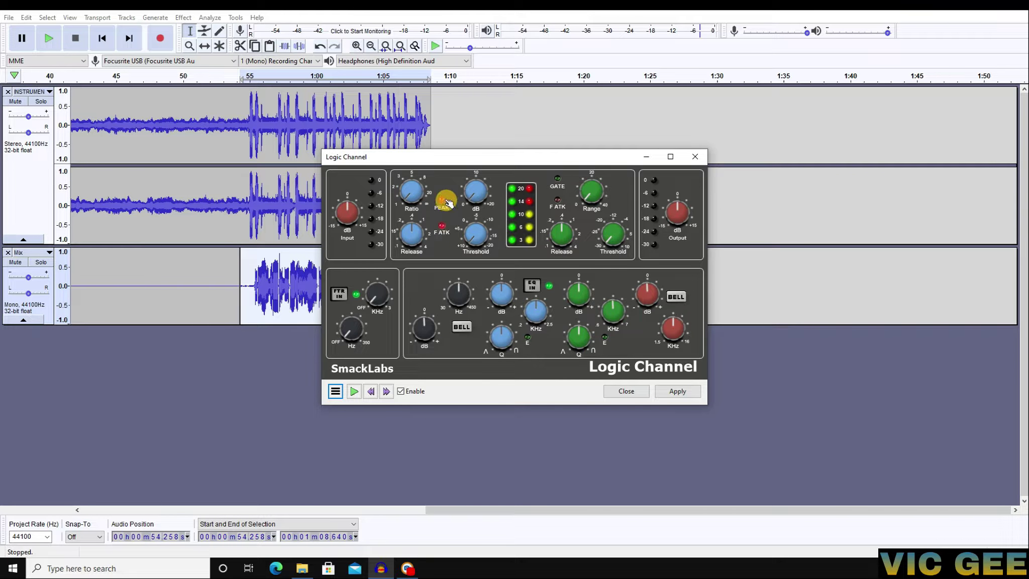
left_click(557, 201)
left_click(527, 336)
left_click(691, 395)
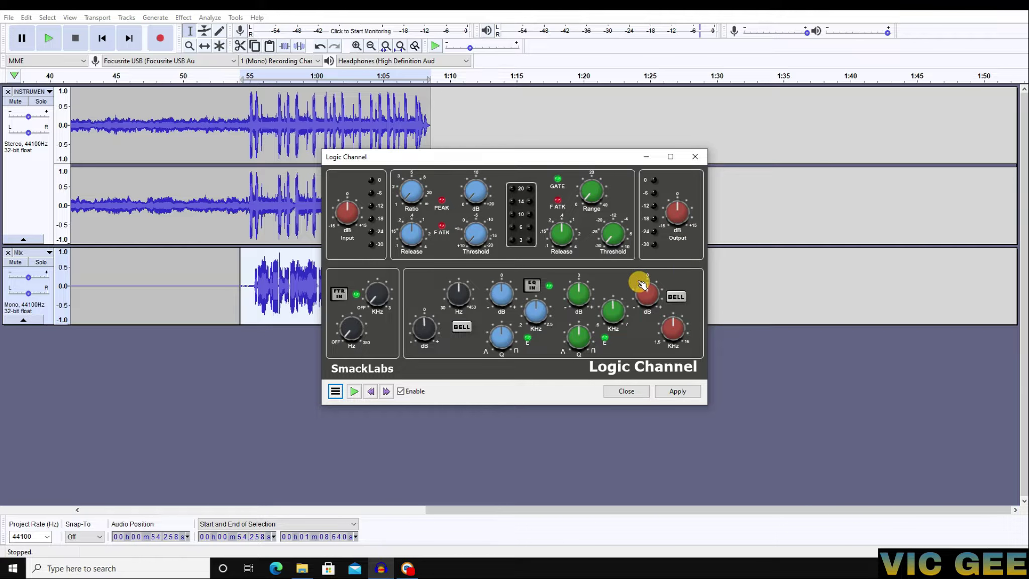
left_click(623, 395)
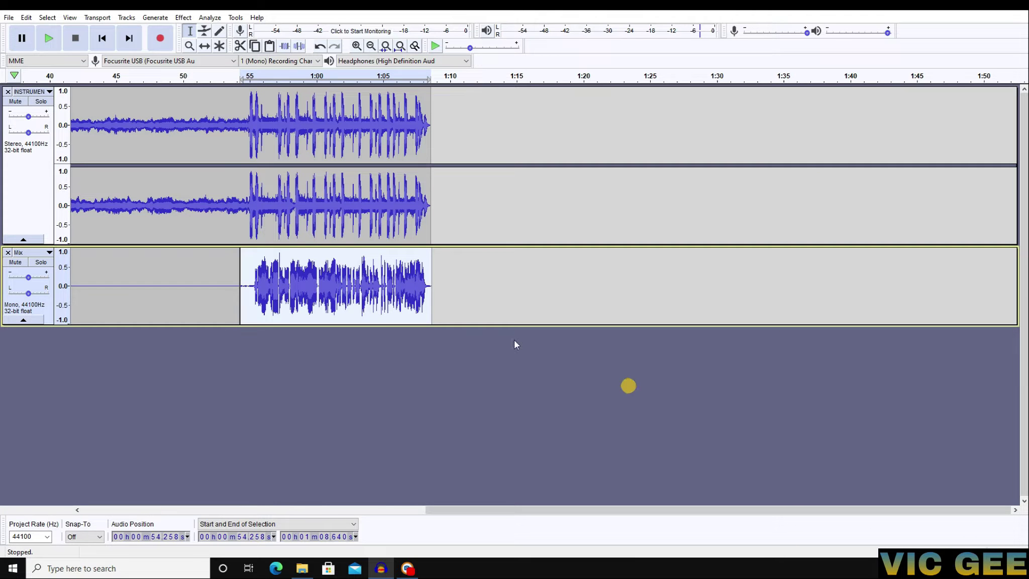
Step: Equalize the selected vocals with ModernBlackDragon, using the Mode1 factory preset with the low-frequency attenuation raised slightly
left_click(182, 19)
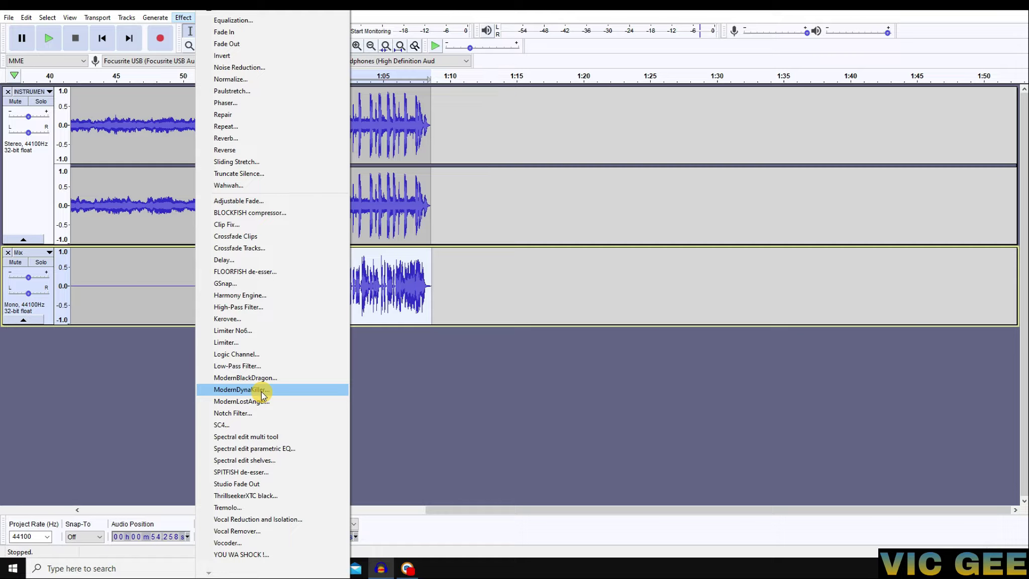
left_click(260, 379)
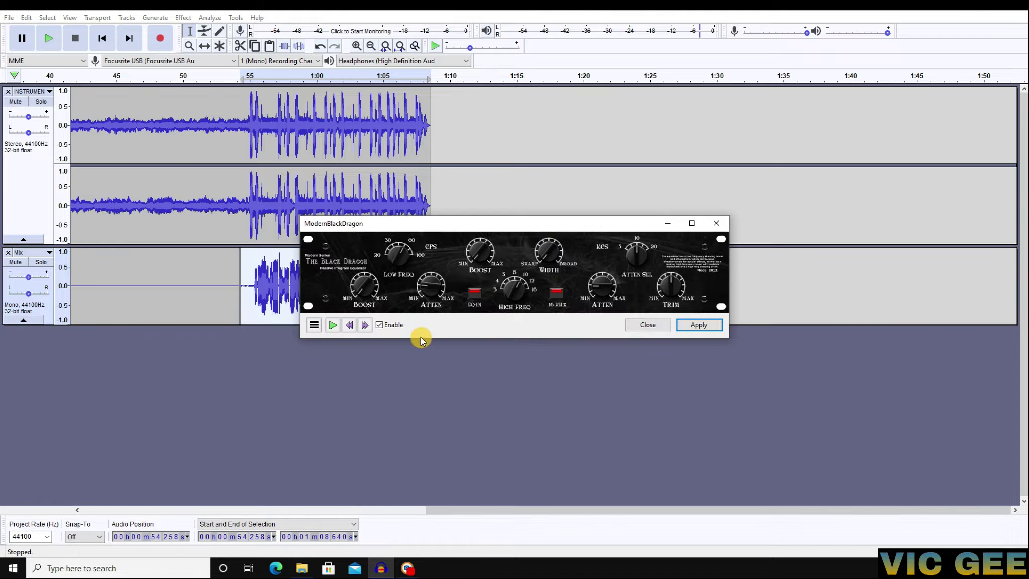
left_click(313, 324)
mouse_move(377, 387)
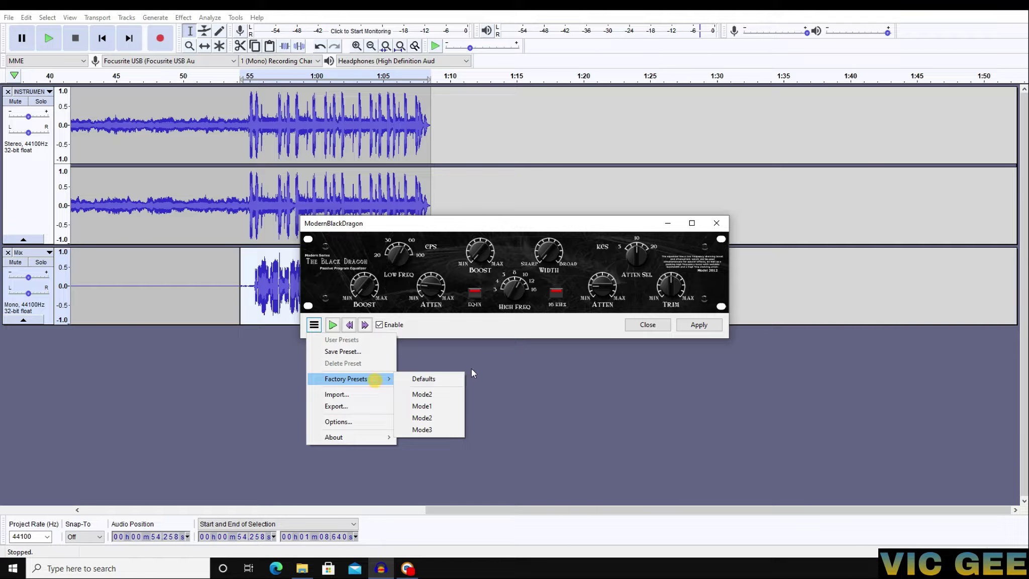
left_click(429, 407)
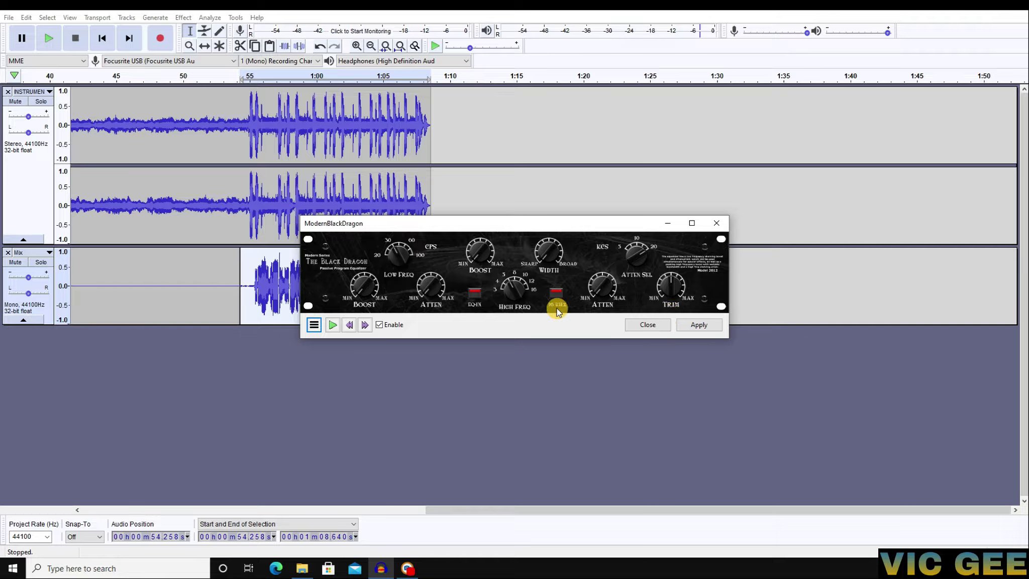
left_click_drag(421, 289, 425, 286)
left_click(698, 324)
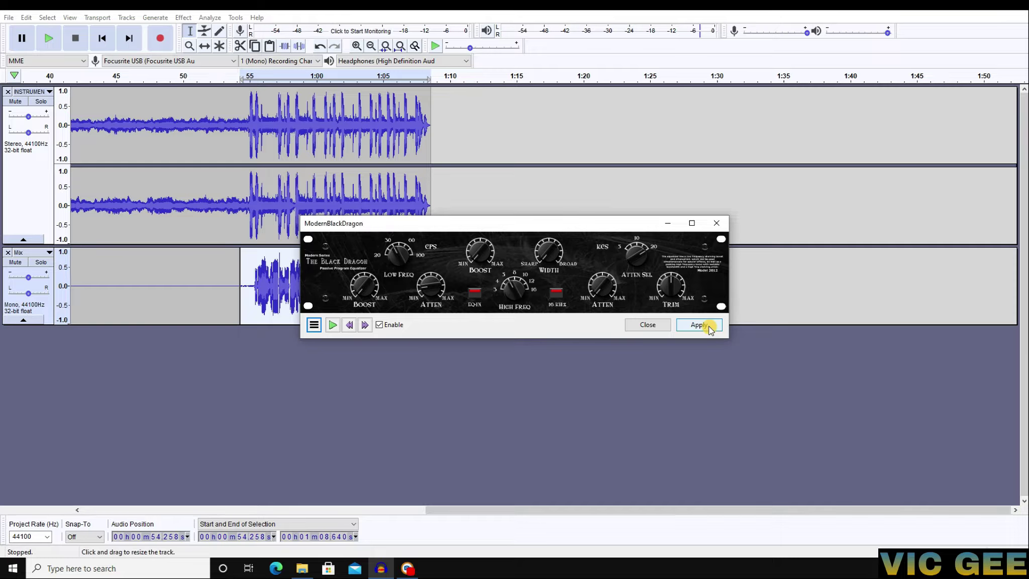
left_click(654, 327)
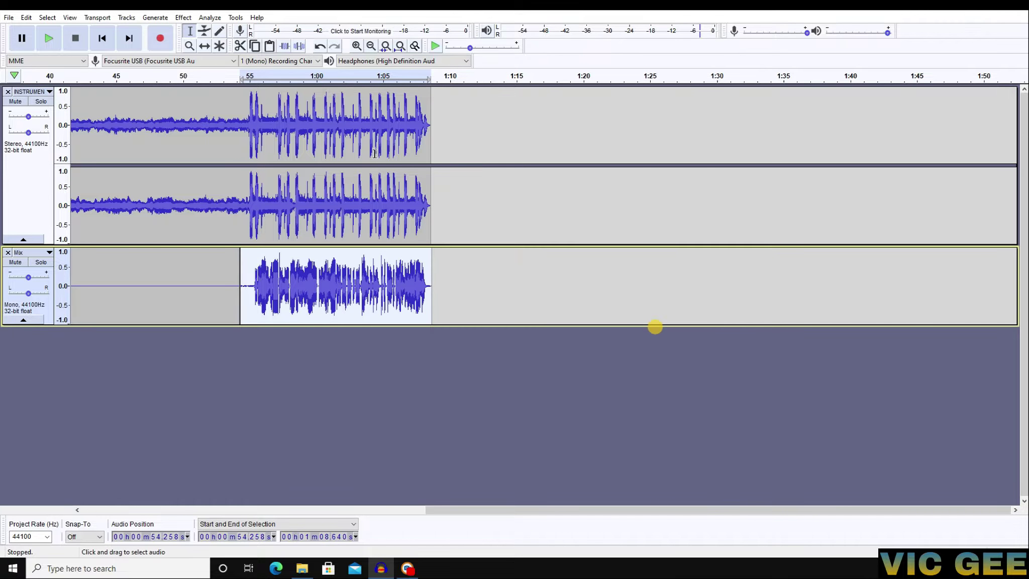
Step: Compress the selected vocals with ModernDynaKiller using its current settings
left_click(182, 18)
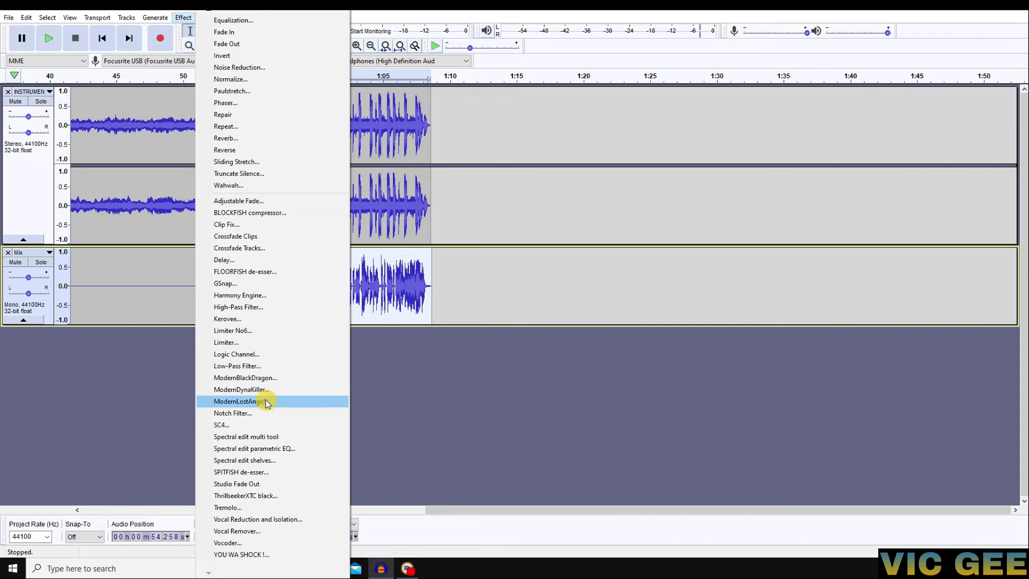
left_click(259, 390)
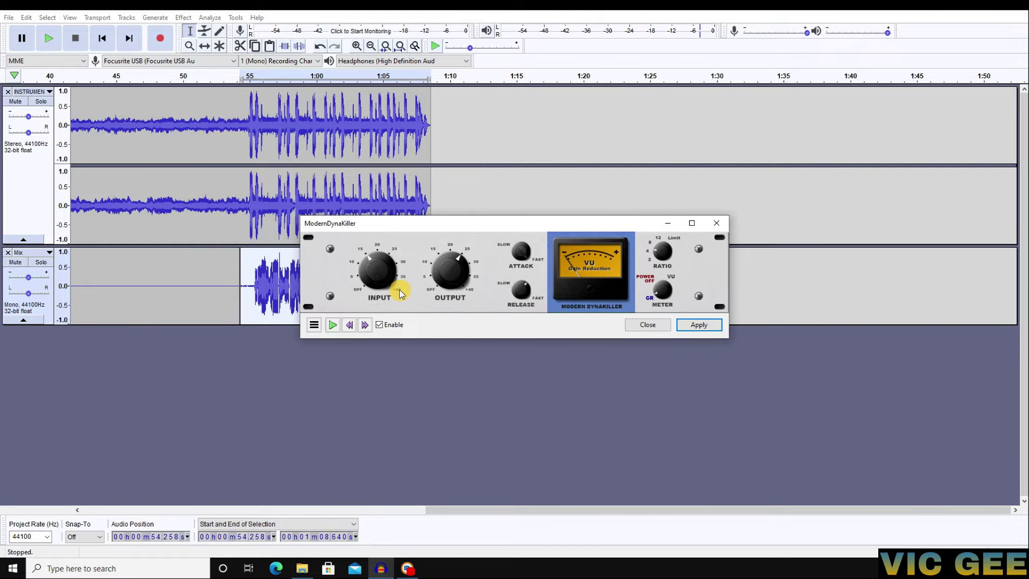
left_click(699, 326)
left_click(648, 324)
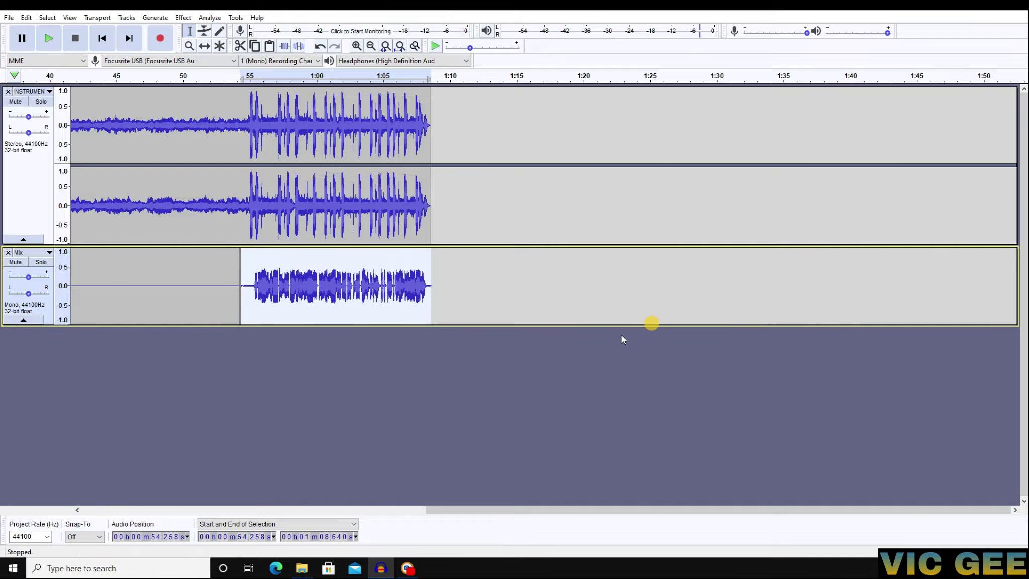
left_click(184, 17)
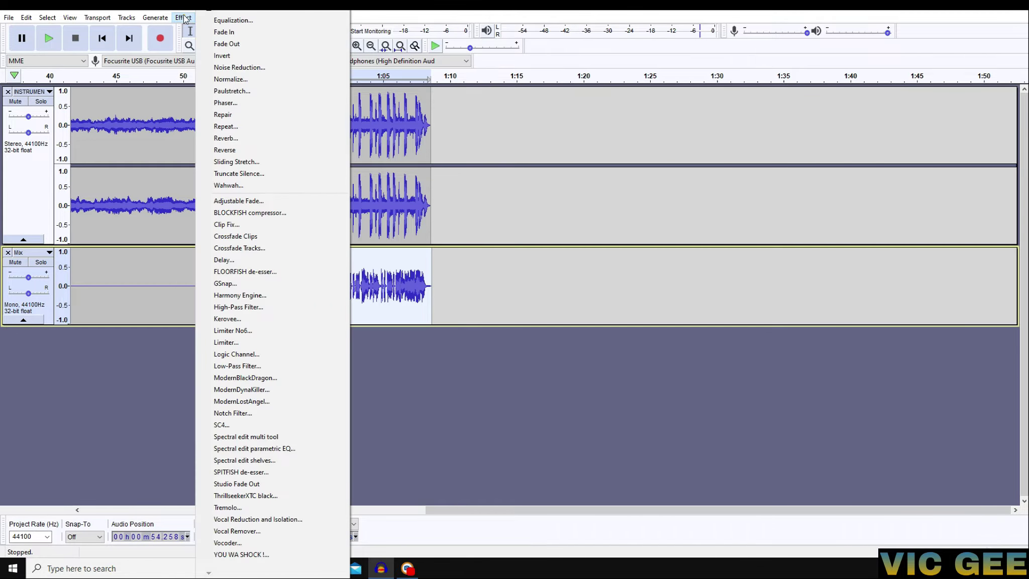
left_click(259, 295)
left_click(765, 104)
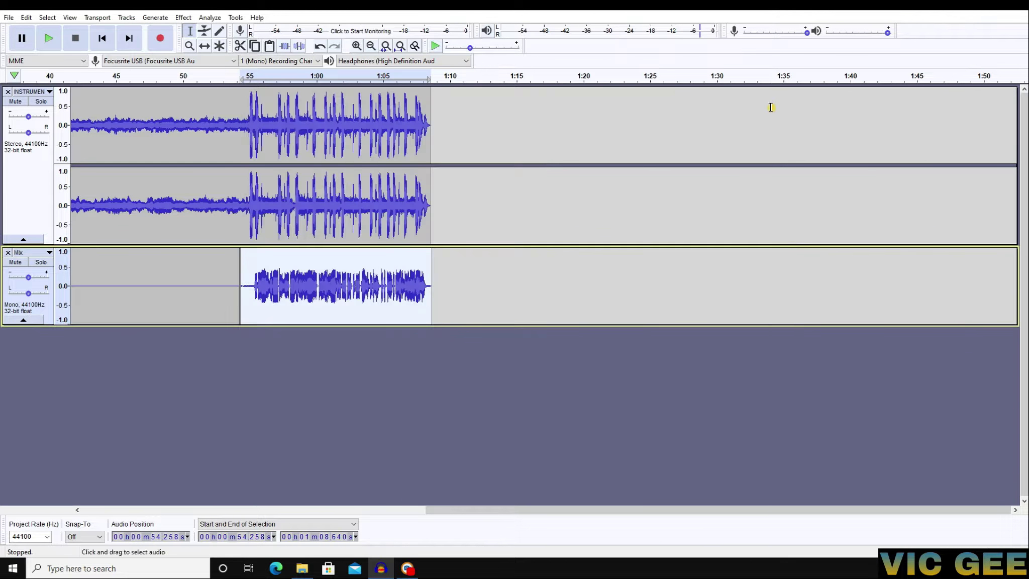
Step: Start GSnap pitch correction on the selected vocals and set its detection speed to 10
left_click(184, 18)
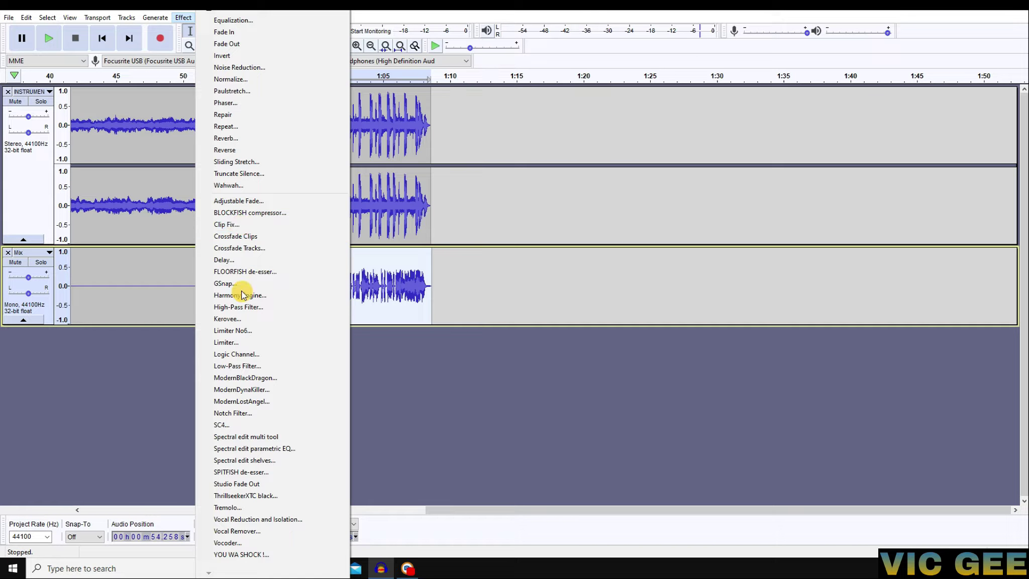
left_click(225, 283)
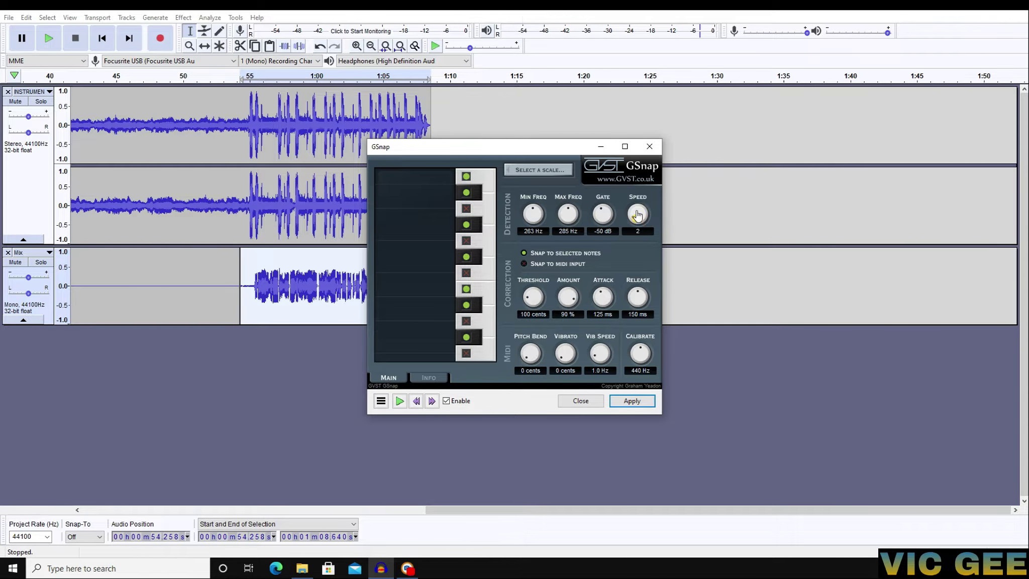
mouse_move(631, 220)
left_mouse_down()
mouse_move(638, 193)
mouse_move(636, 220)
mouse_move(643, 213)
left_mouse_up()
Step: Set the GSnap scale to G Major with the threshold set to fill gaps
left_click(536, 174)
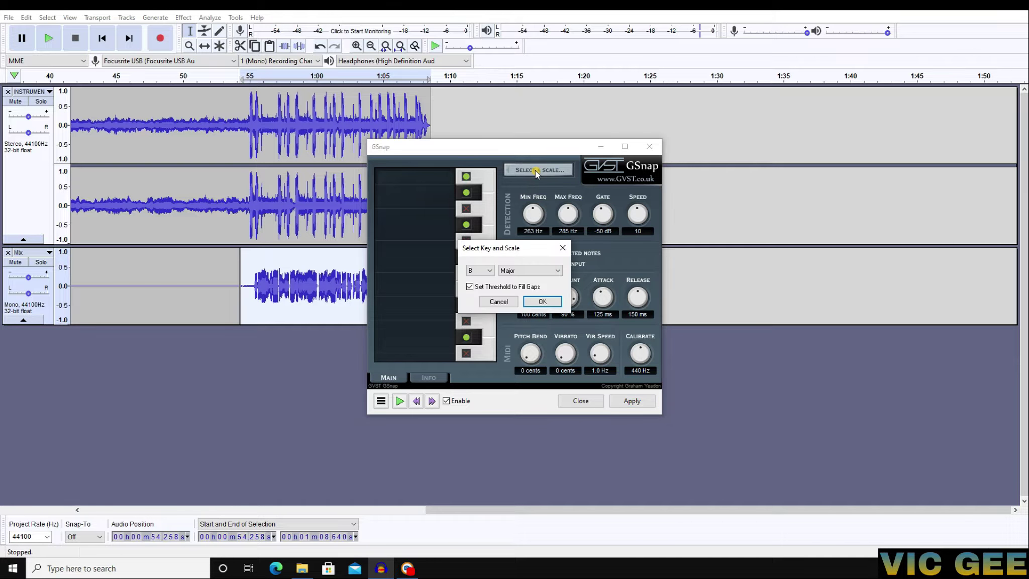
left_click(511, 271)
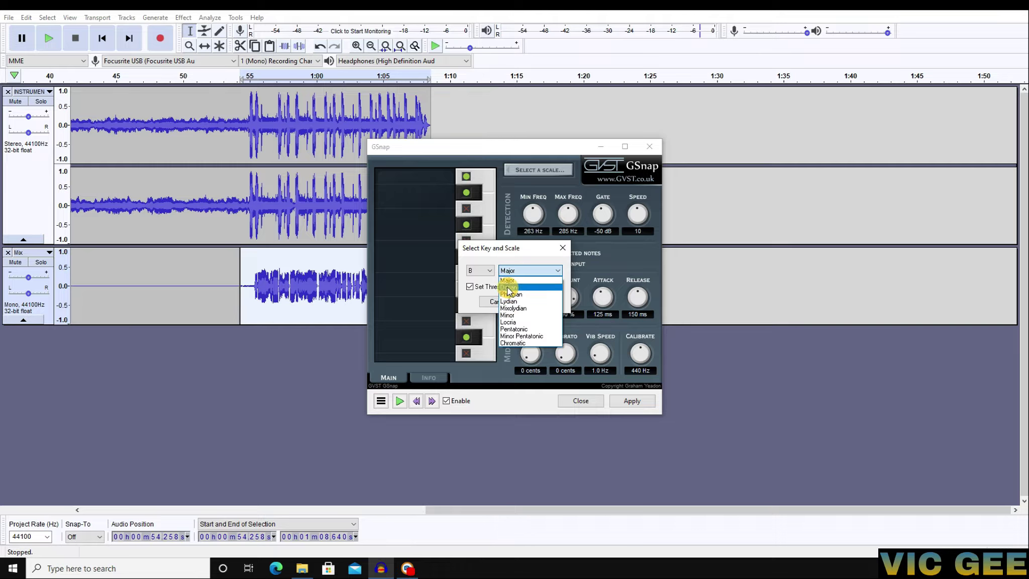
left_click(508, 273)
left_click(482, 274)
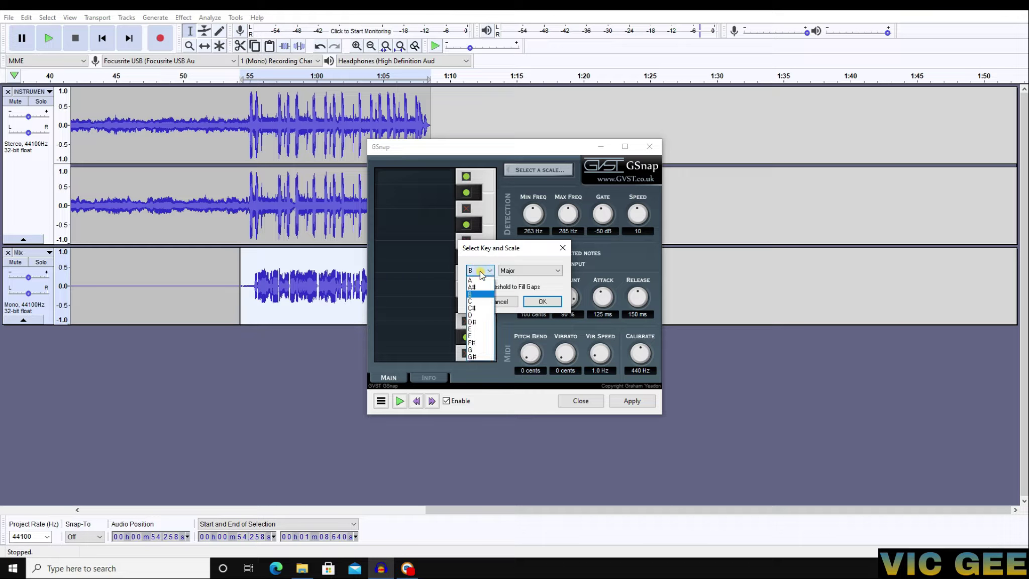
left_click(521, 272)
left_click(522, 271)
left_click(478, 270)
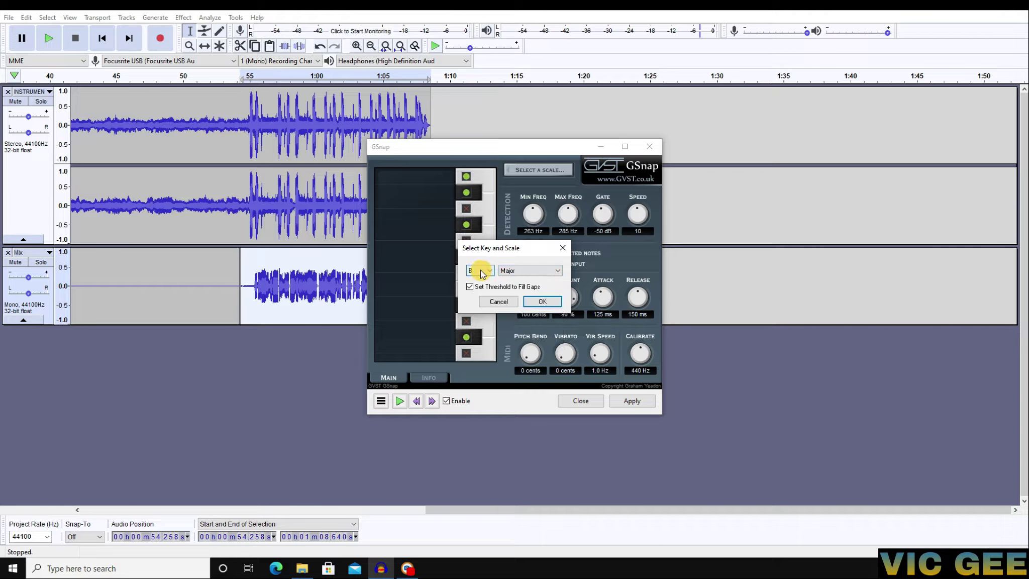
left_click(480, 271)
left_click(474, 349)
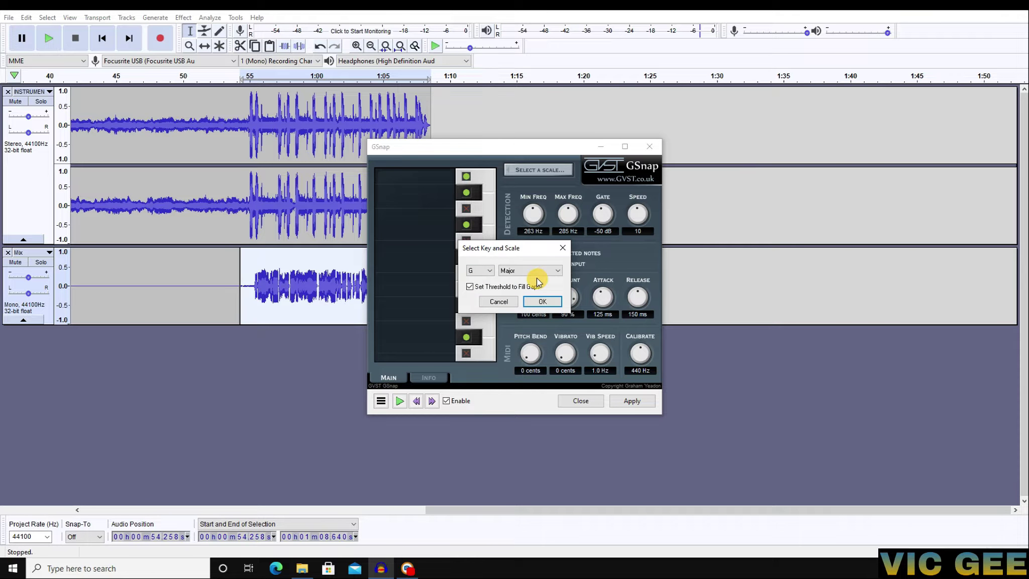
left_click(546, 303)
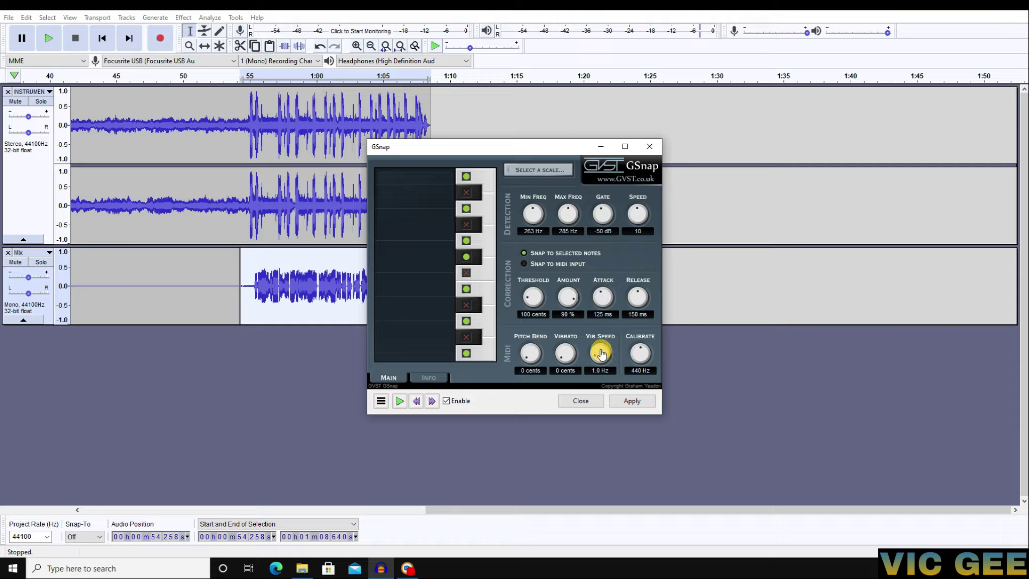
Step: Set GSnap's vibrato speed to 0.1 Hz and attack to 151 ms, and apply the correction to the vocals
left_click_drag(597, 356, 610, 368)
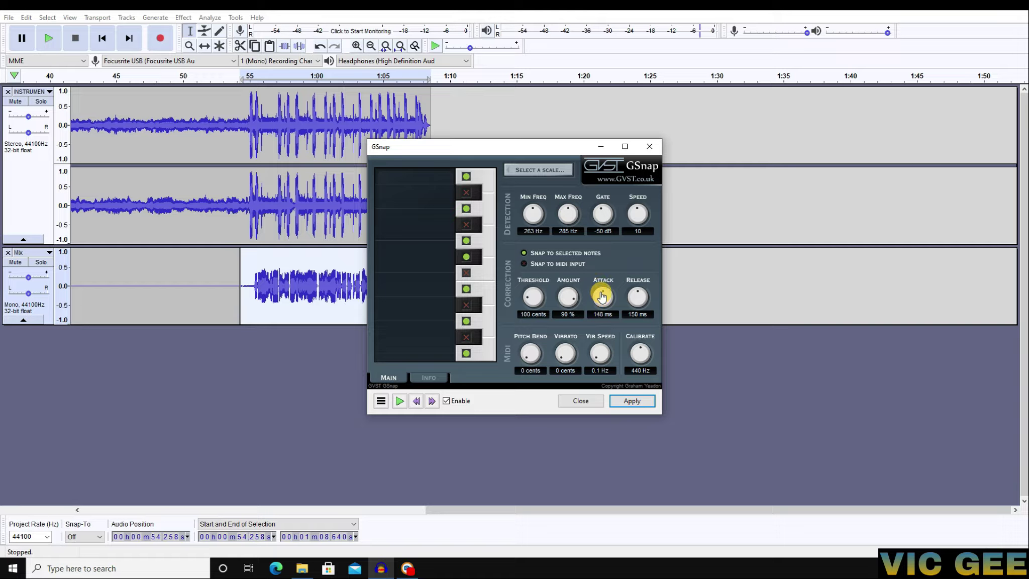
left_click(636, 403)
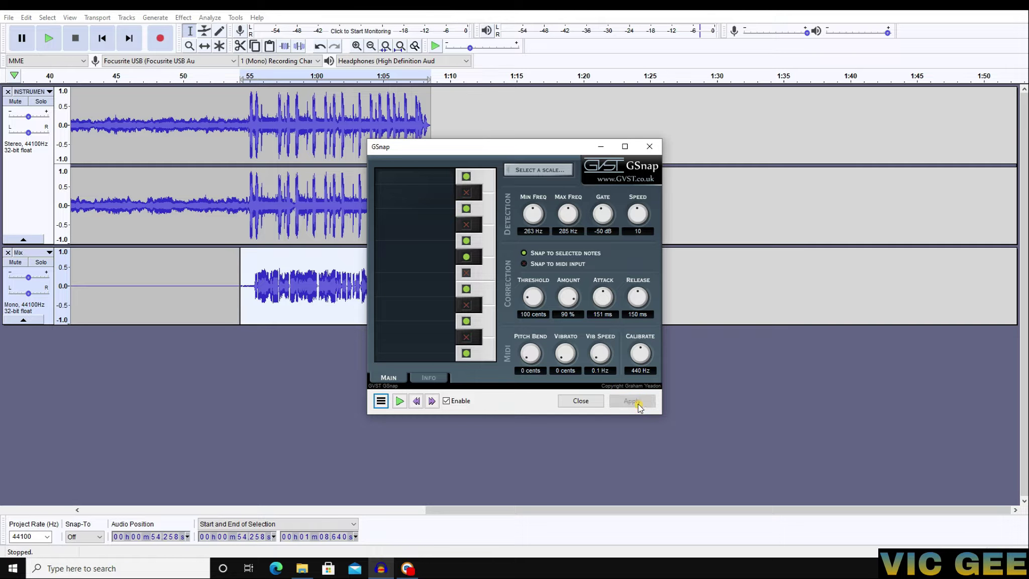
left_click(582, 400)
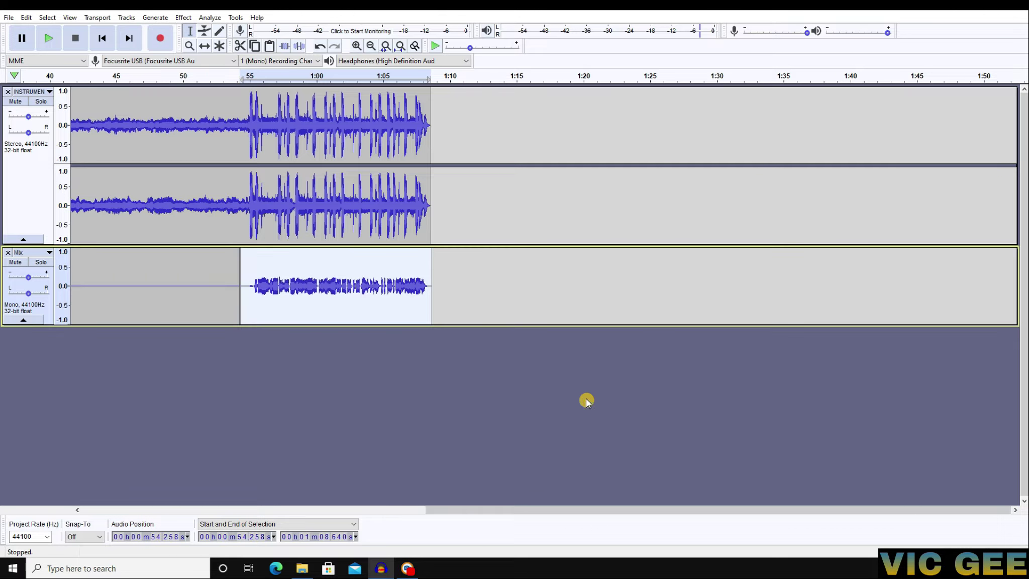
Step: Normalize the selected vocals to a peak amplitude of -1.0 dB with DC offset removal
left_click(184, 18)
left_click(254, 79)
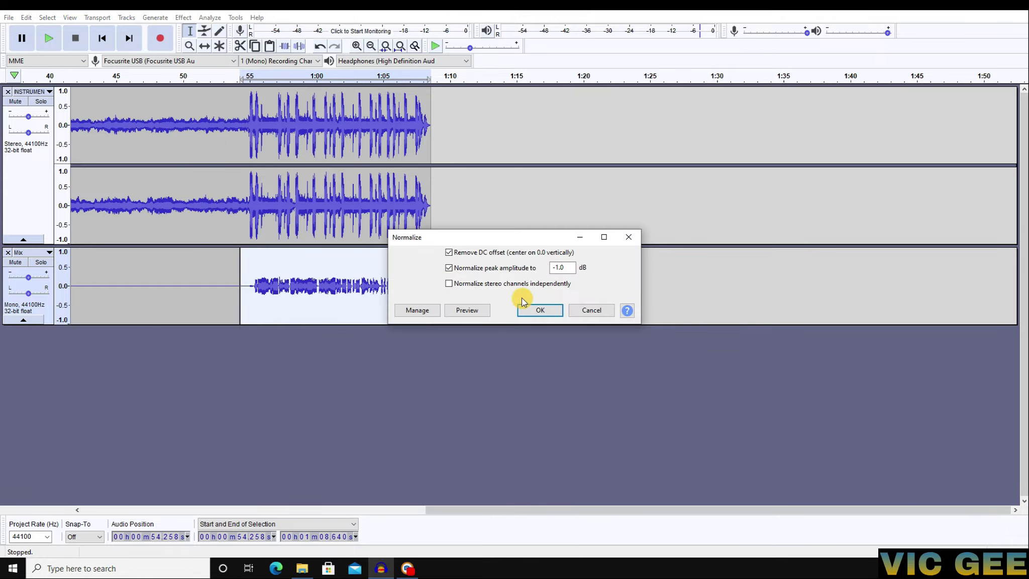
left_click(539, 309)
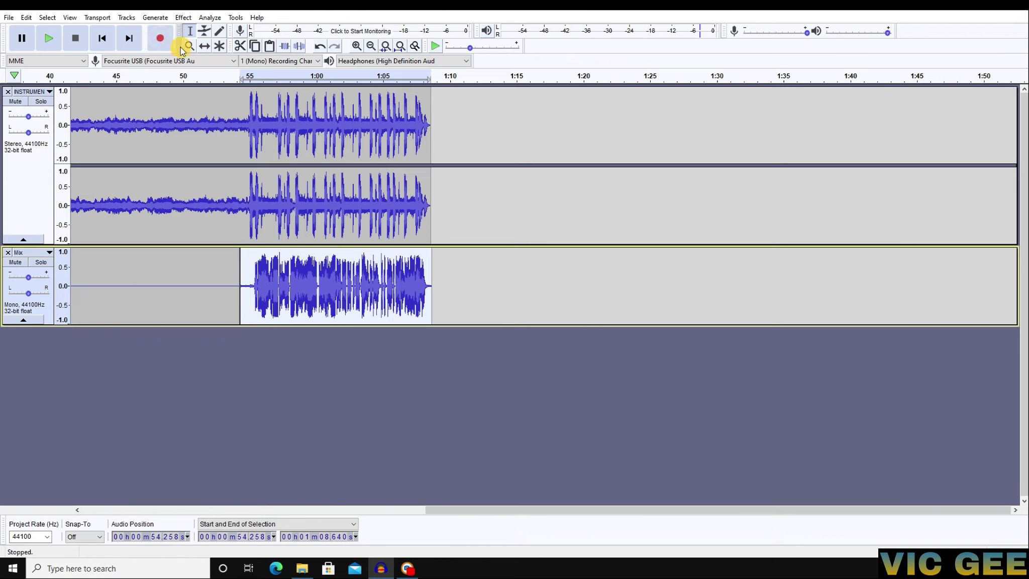
Step: Add an echo to the selected vocals with a delay time of 0.1 seconds and a decay factor of 0.1
left_click(183, 17)
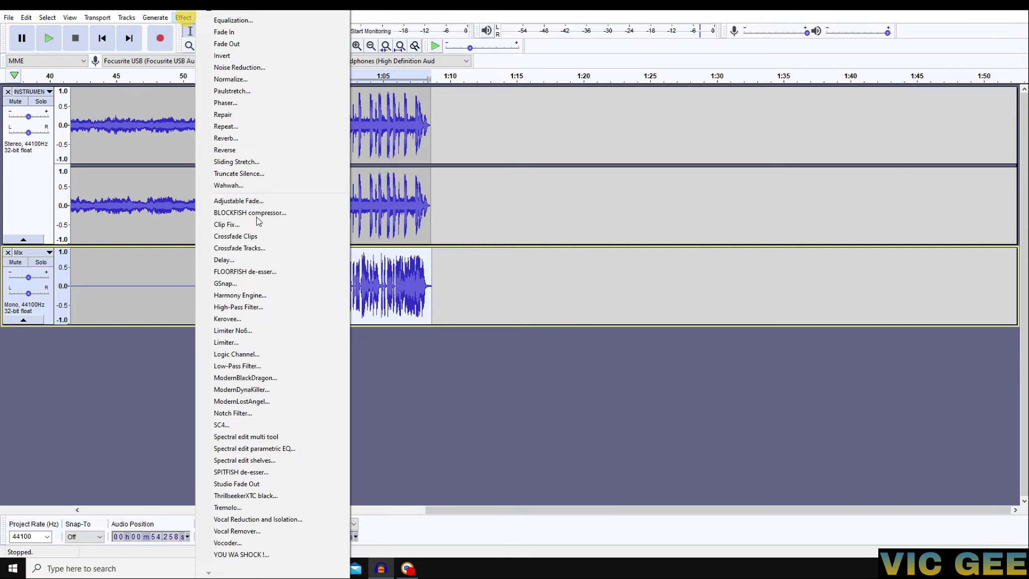
mouse_move(210, 13)
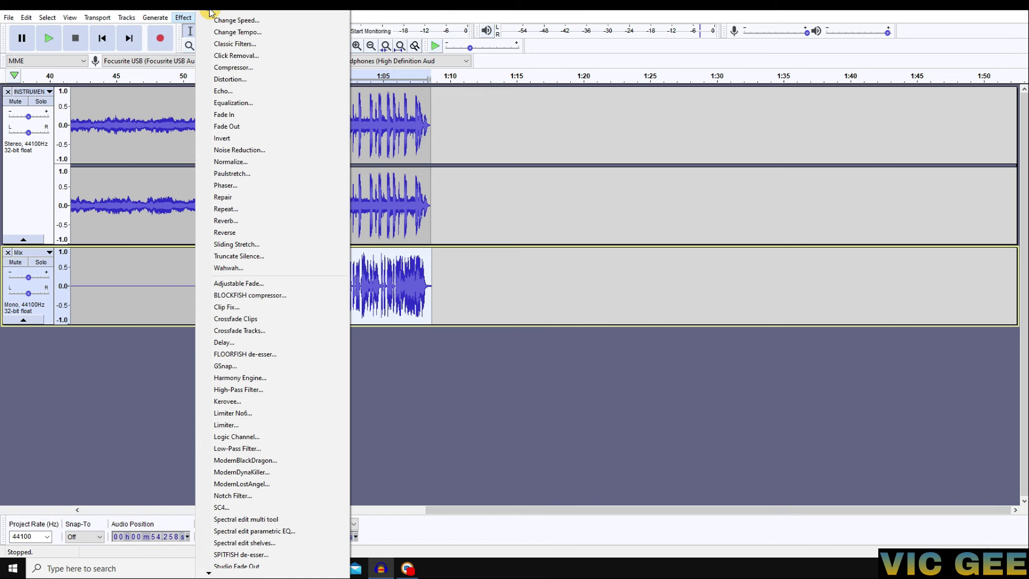
left_click(224, 144)
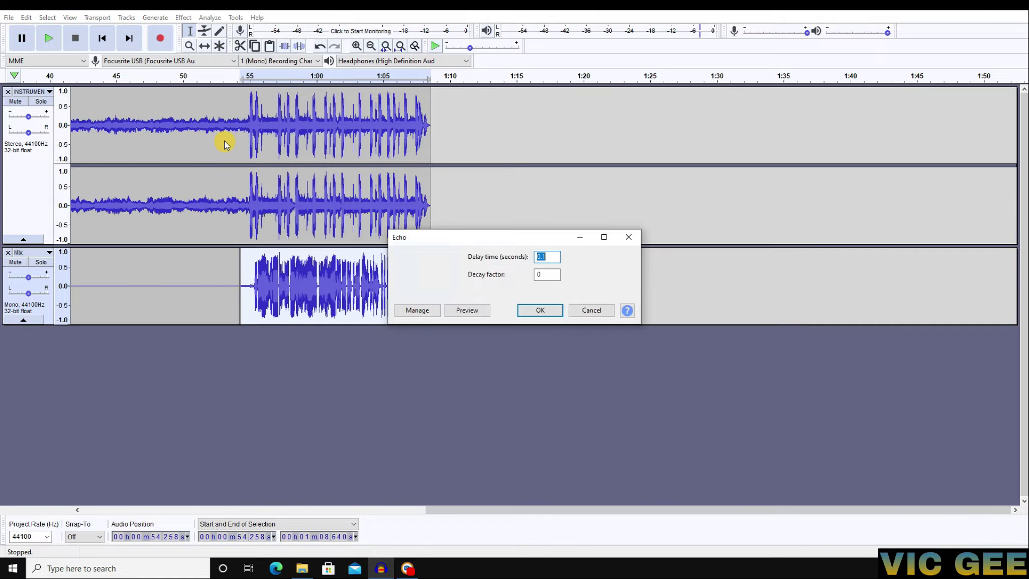
left_click(552, 257)
left_click(553, 275)
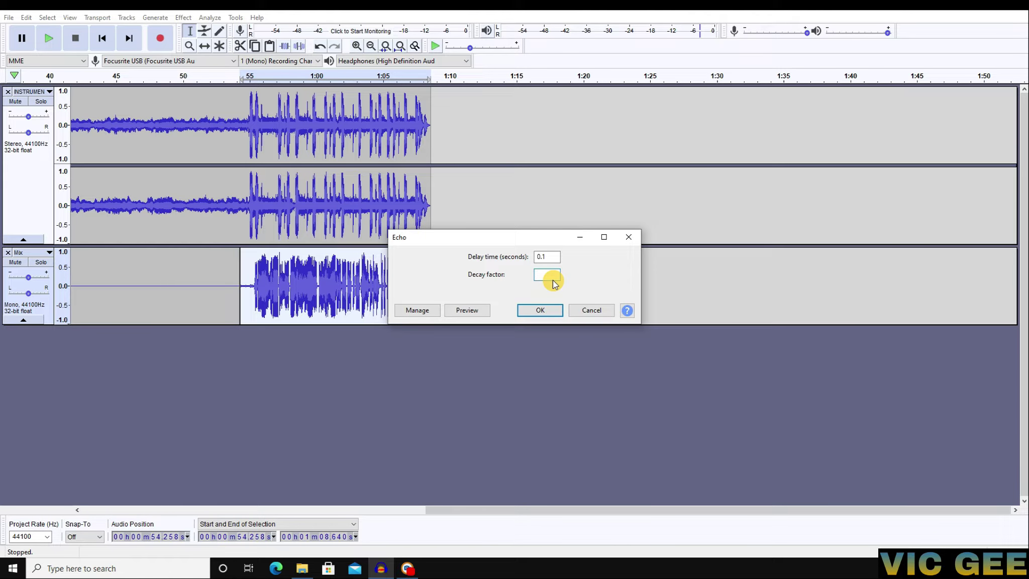
type(".1")
key("Tab")
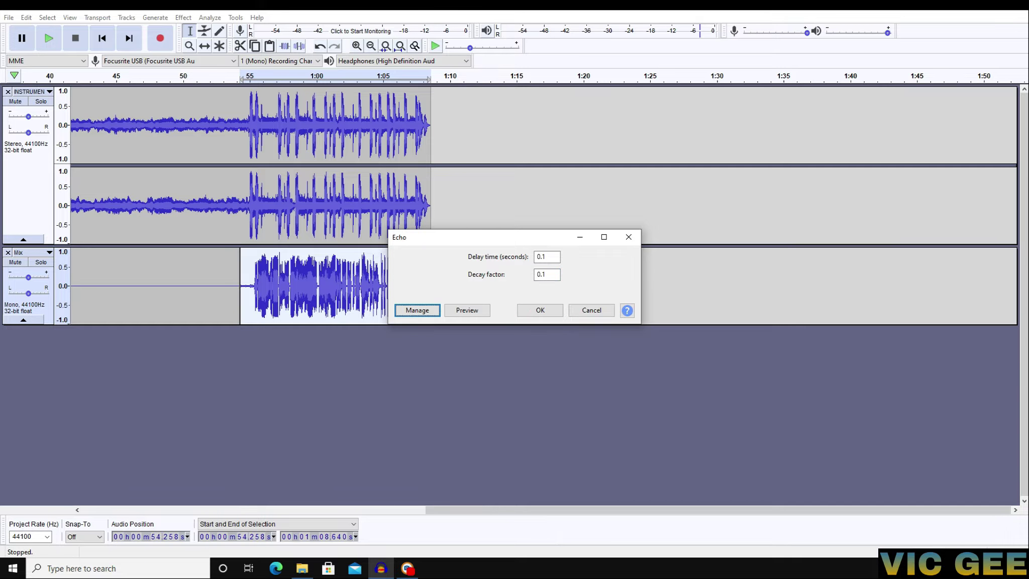
left_click(549, 275)
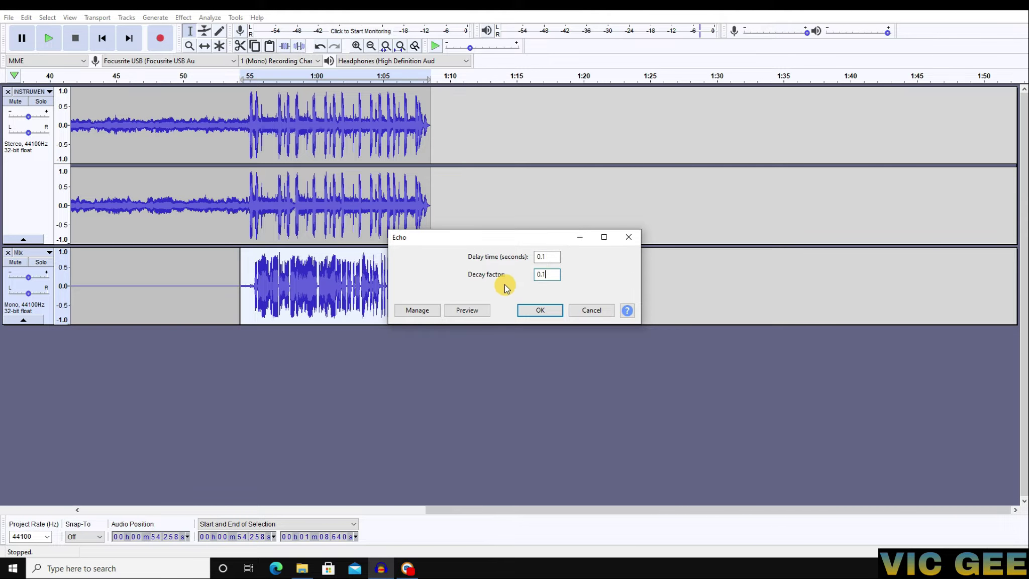
left_click(540, 310)
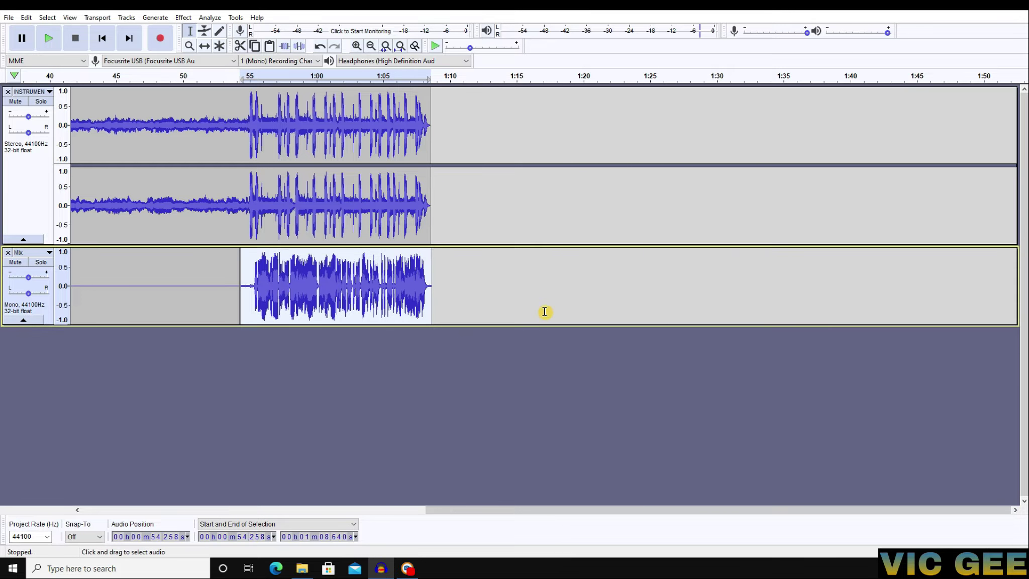
left_click(184, 18)
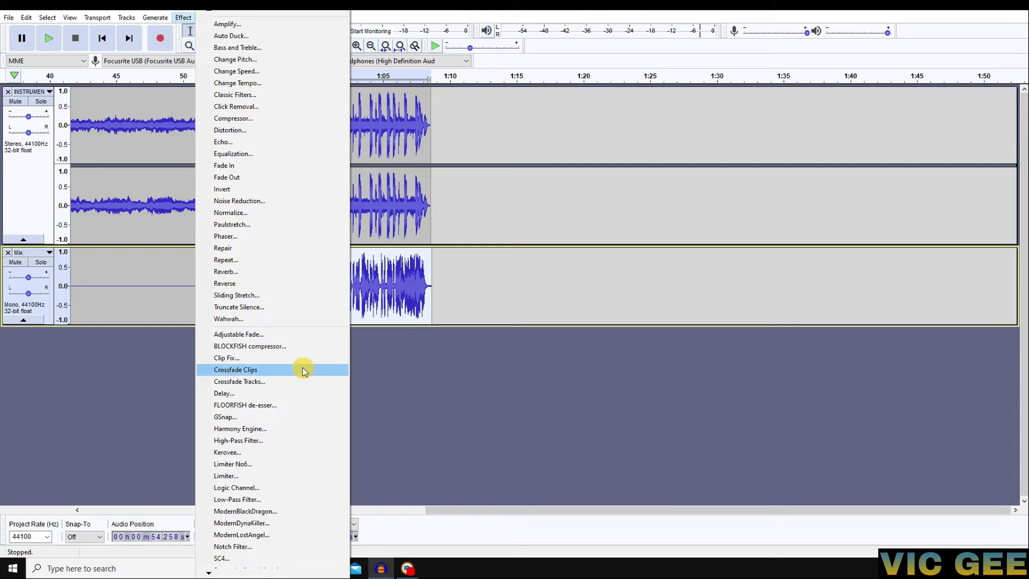
scroll(213, 539, "down", 3)
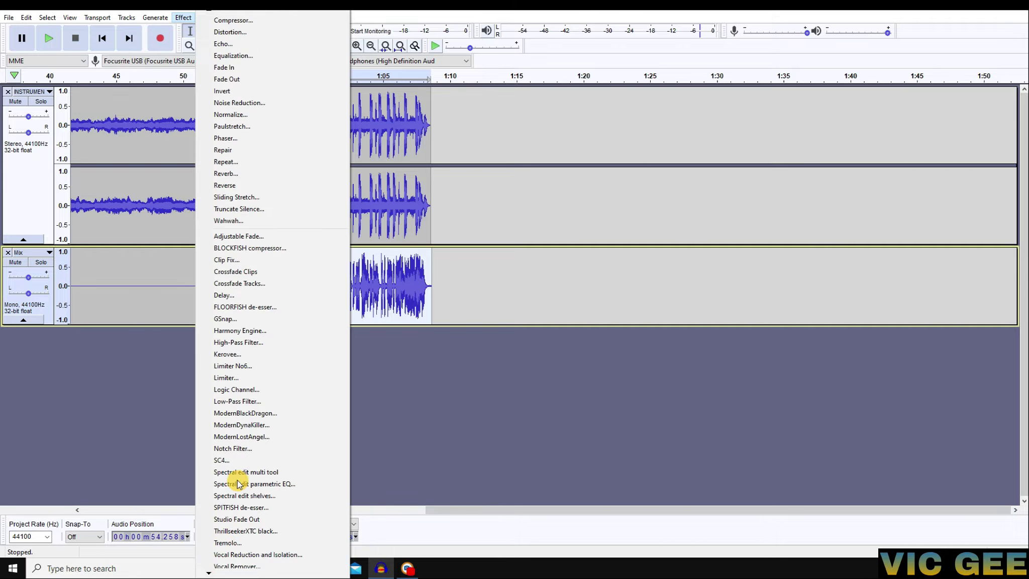
left_click(236, 355)
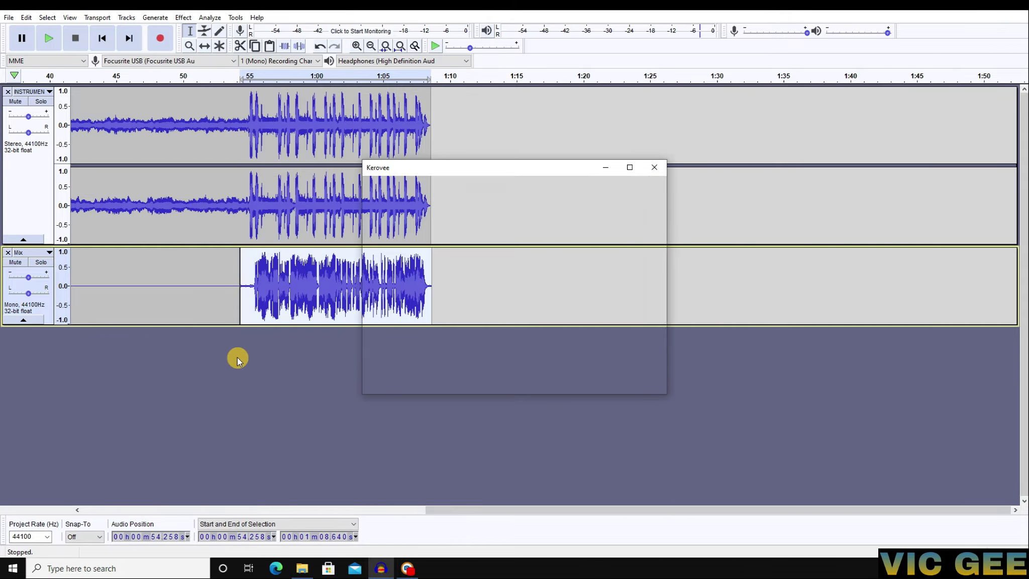
left_click(653, 167)
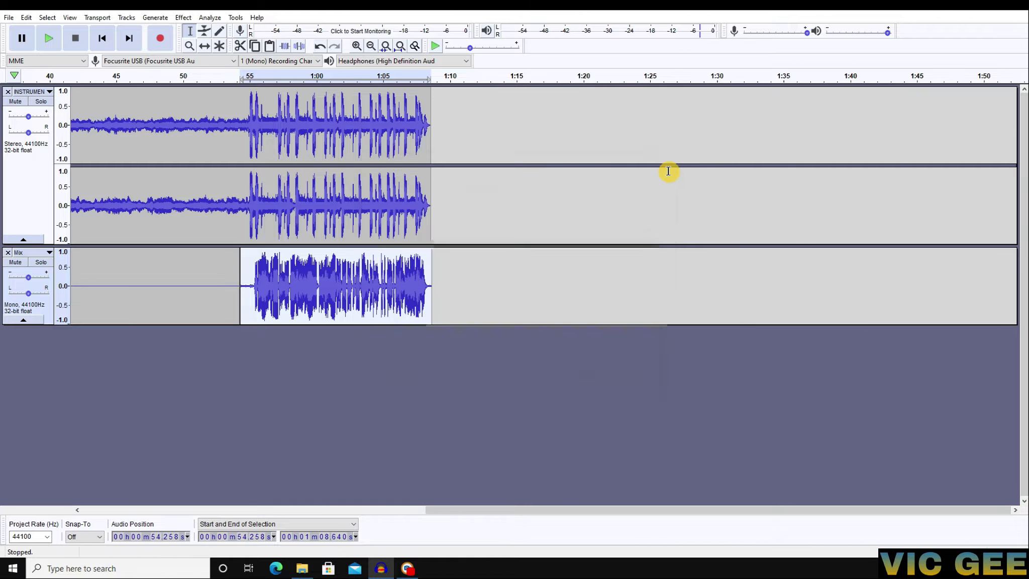
Step: Apply a High-Pass Filter to the selected vocals at 200 Hz with a 6 dB per octave roll-off
left_click(183, 17)
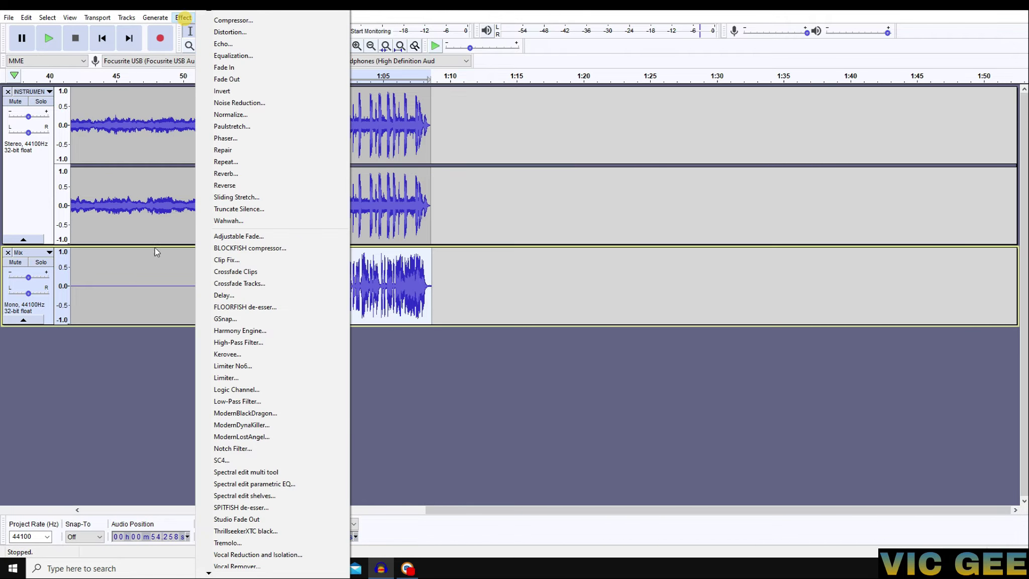
mouse_move(243, 571)
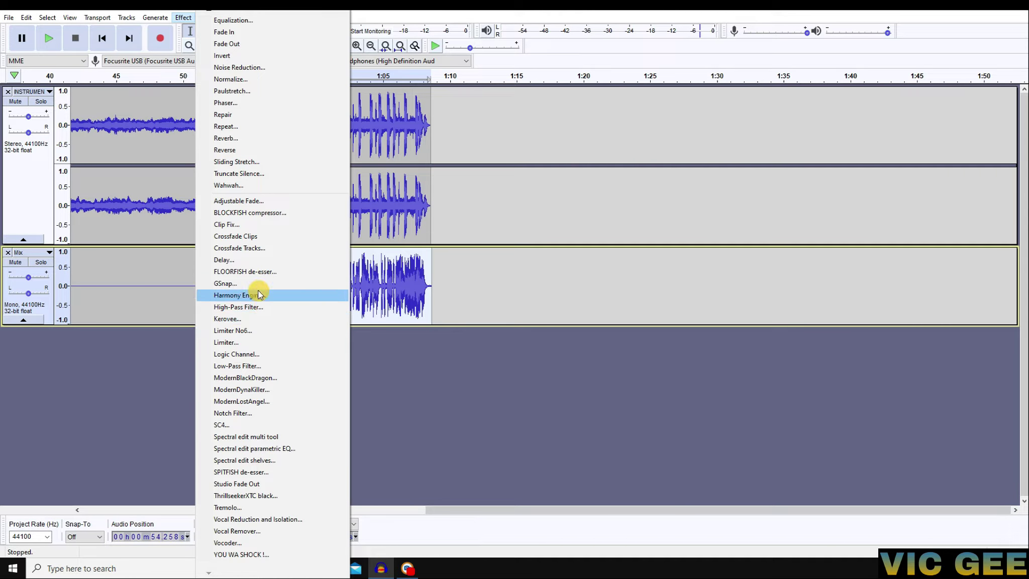
left_click(251, 306)
left_click(504, 256)
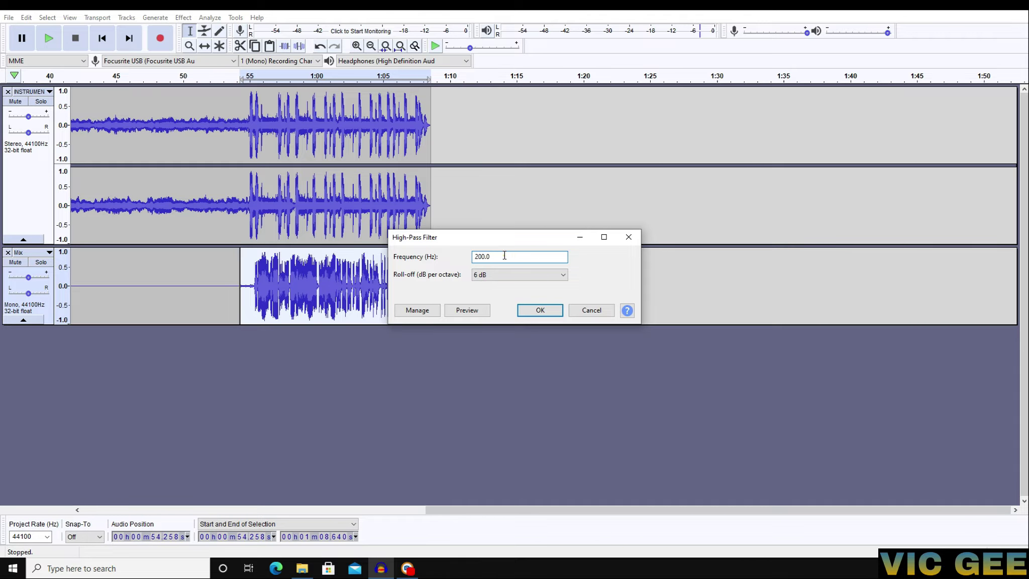
left_click(540, 308)
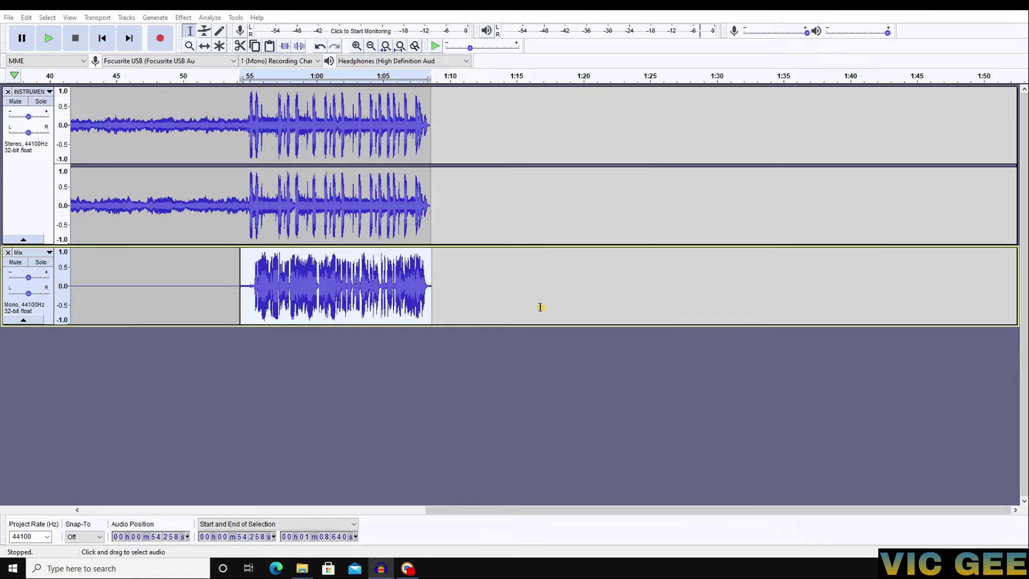
Step: Silence the noise before the vocals begin on the Mix track, from about 54.26 s to 55.36 s
left_click(253, 288)
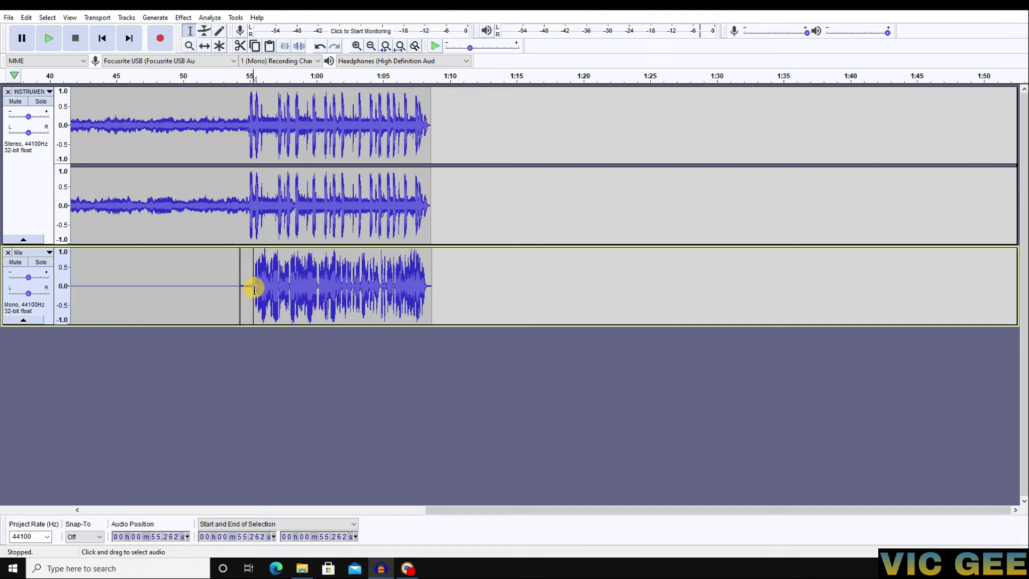
scroll(254, 289, "up", 3)
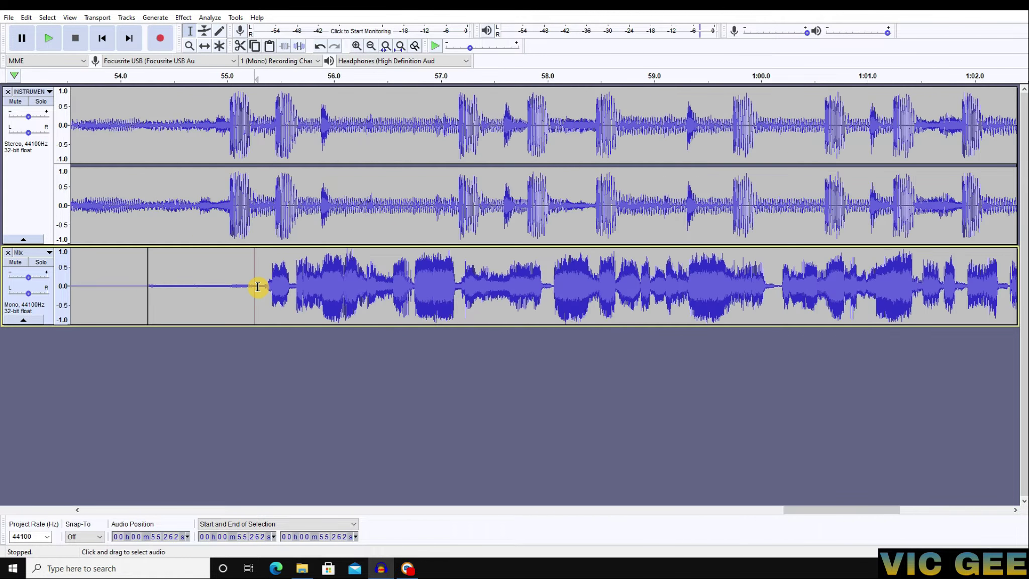
scroll(257, 286, "up", 1)
left_click_drag(272, 286, 195, 298)
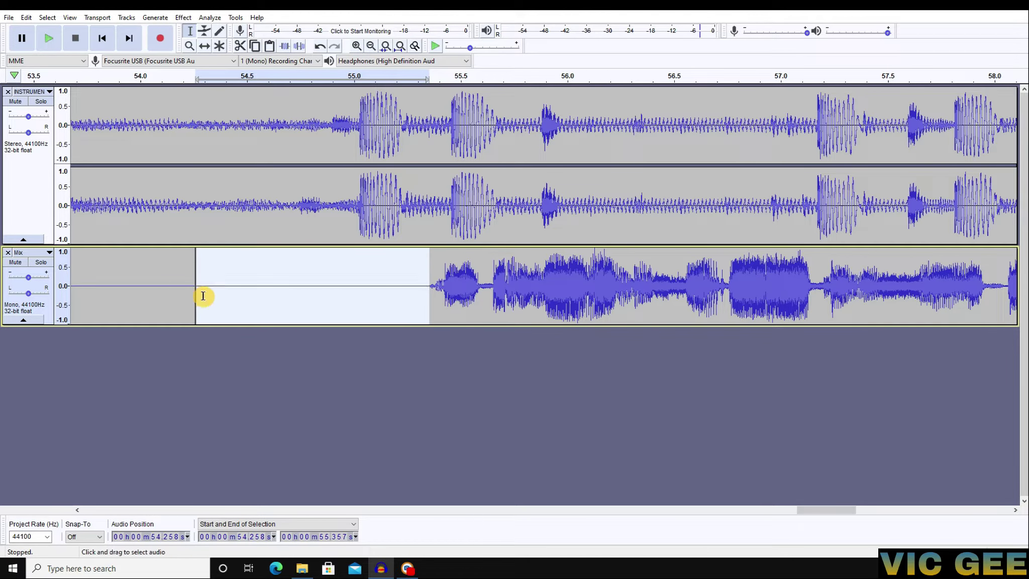
scroll(289, 294, "down", 2, "ctrl")
scroll(375, 296, "down", 1, "ctrl")
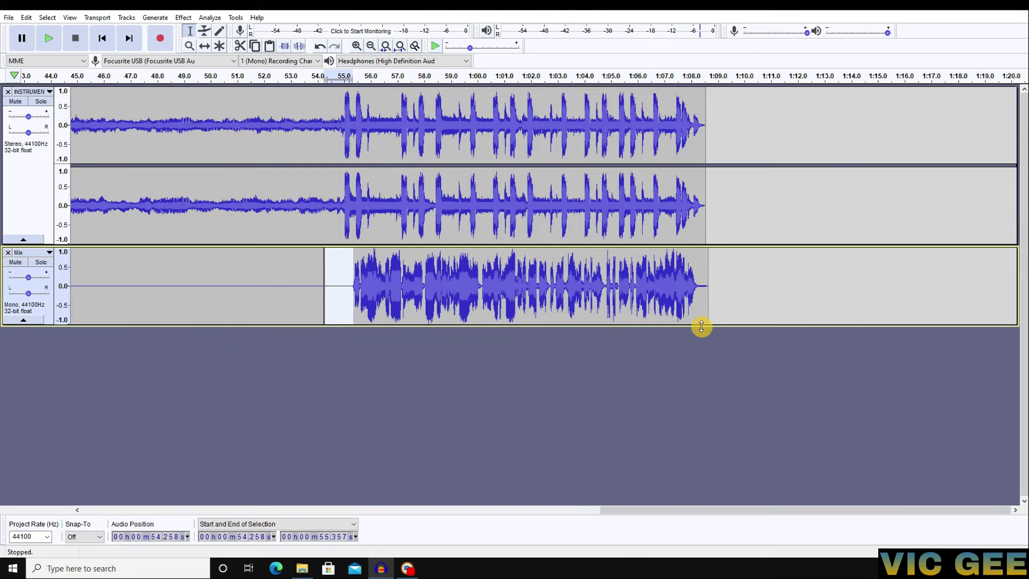
Step: Inspect the quiet tail at the end of the Mix track's vocals, around 1:08.53 to 1:08.65
left_click(702, 293)
scroll(700, 297, "up", 4, "ctrl")
left_click_drag(651, 287, 740, 287)
left_click_drag(652, 310, 693, 314)
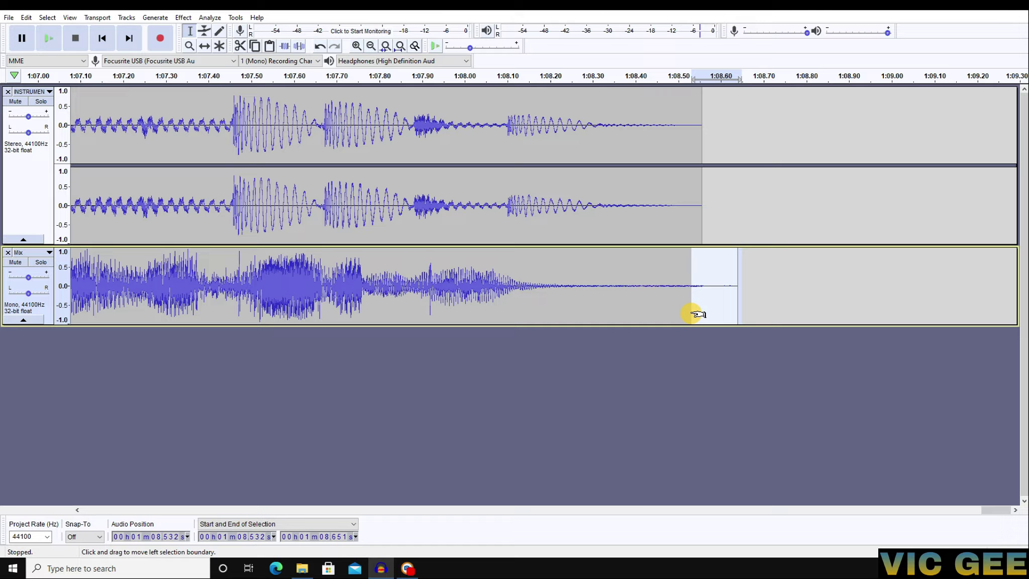
left_click(662, 294)
scroll(655, 297, "down", 3, "ctrl")
scroll(655, 296, "down", 2, "ctrl")
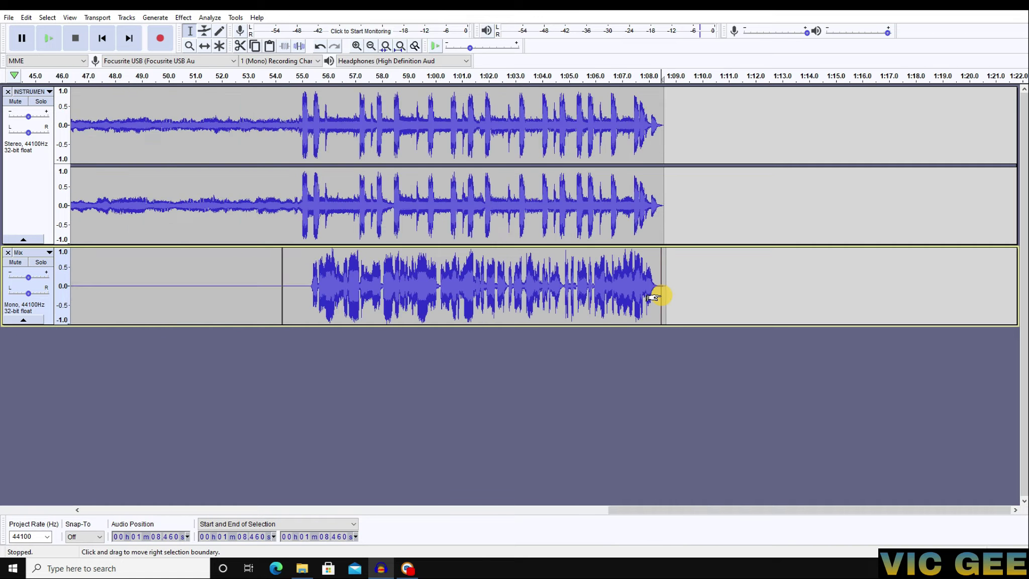
Step: Select the whole Mix vocal track from its start to its end and duplicate it onto a second track
left_click(277, 275)
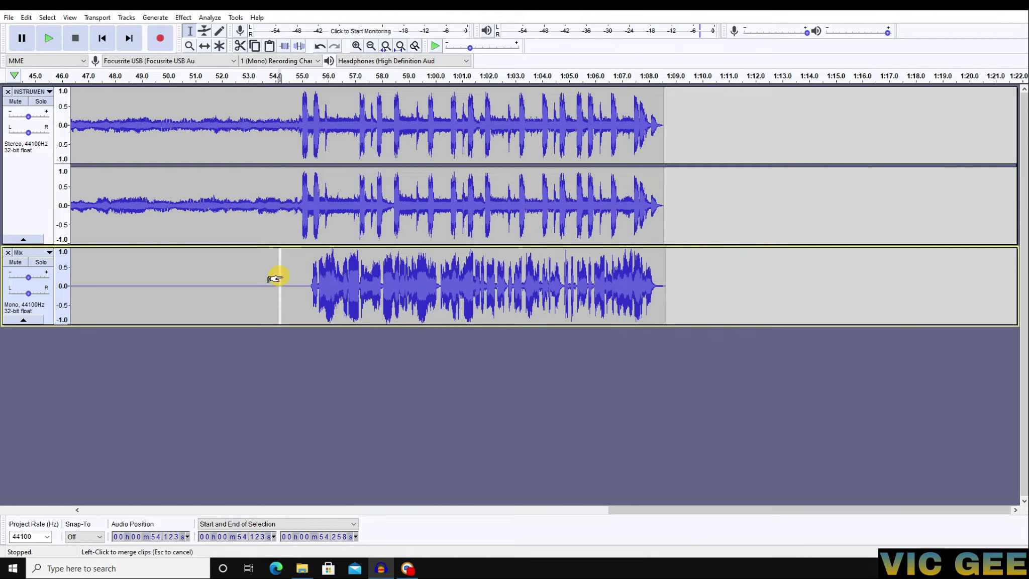
left_click(244, 276)
left_click_drag(306, 278, 666, 301)
key("shift+Home")
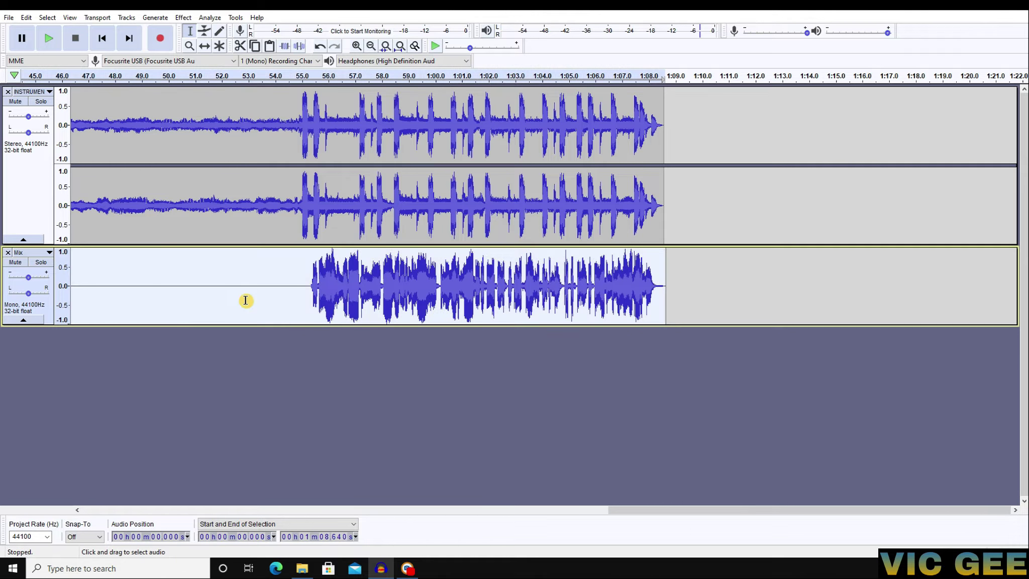
key("ctrl+d")
left_click(197, 368)
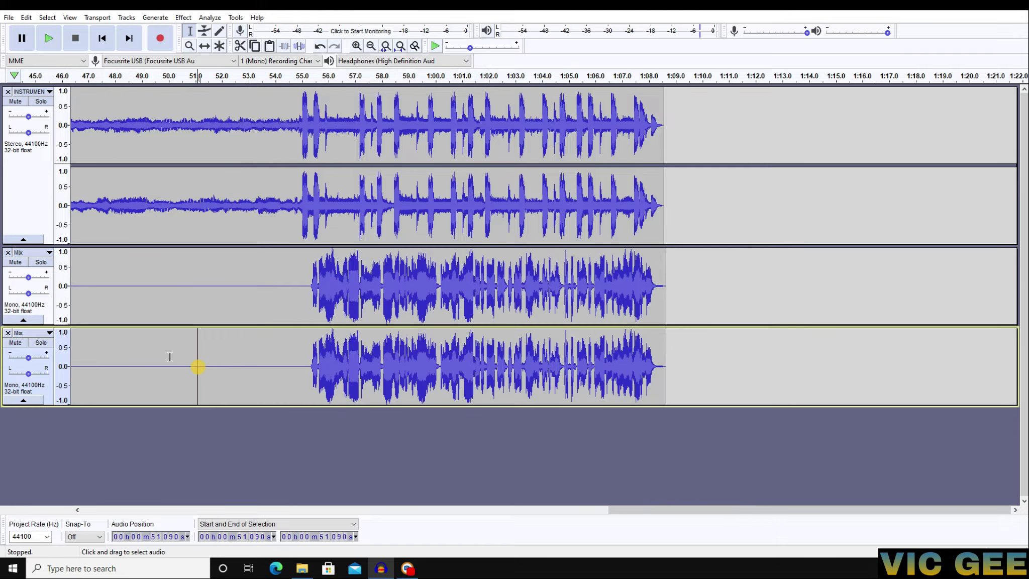
Step: Pan the duplicated Mix track fully right and the original Mix track fully left
left_click_drag(29, 373, 49, 373)
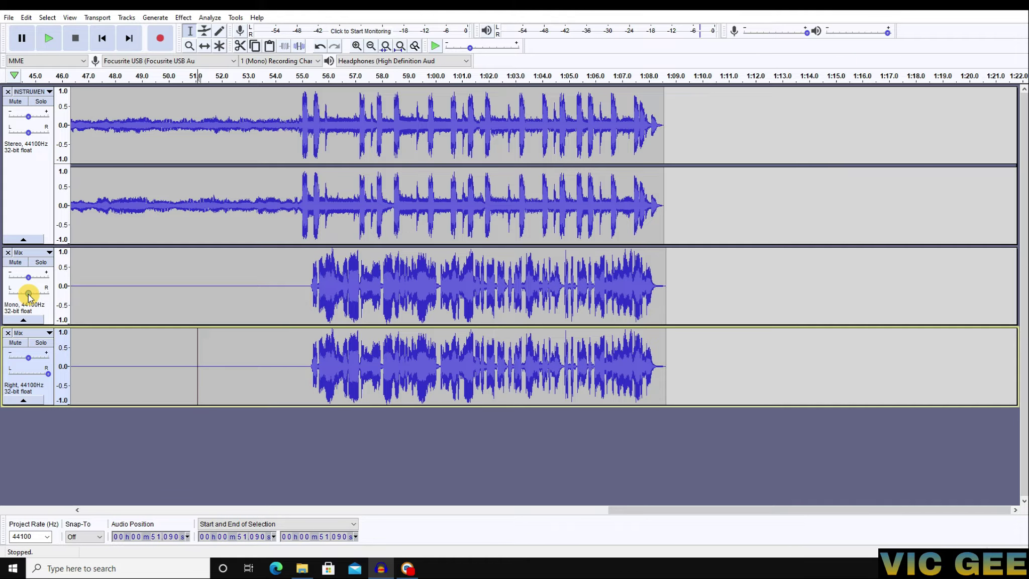
left_click_drag(28, 294, 3, 295)
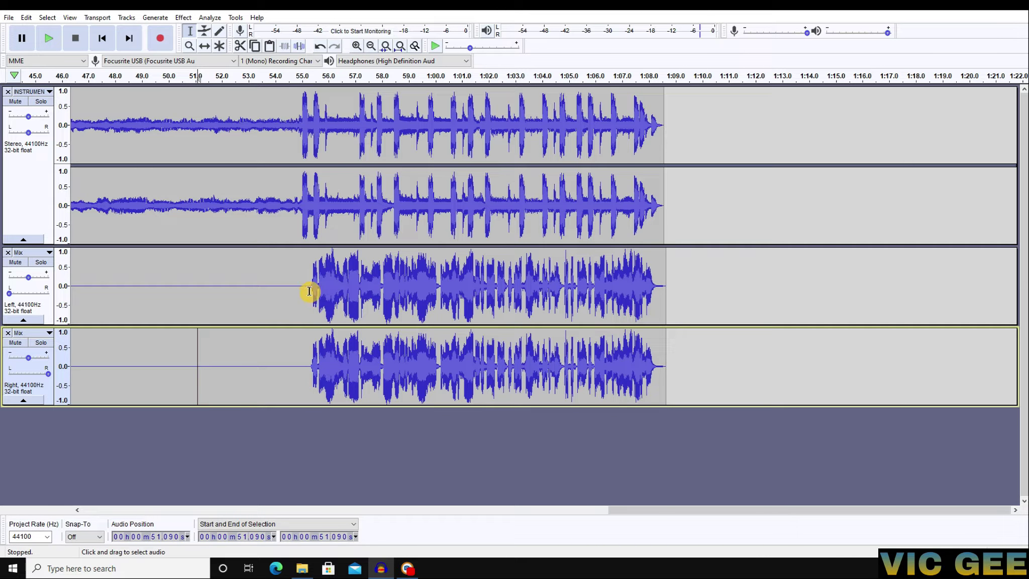
Step: Lower the gain of both panned Mix tracks slightly and by the same amount
left_click_drag(28, 277, 27, 278)
left_click_drag(28, 357, 27, 358)
left_click(27, 277)
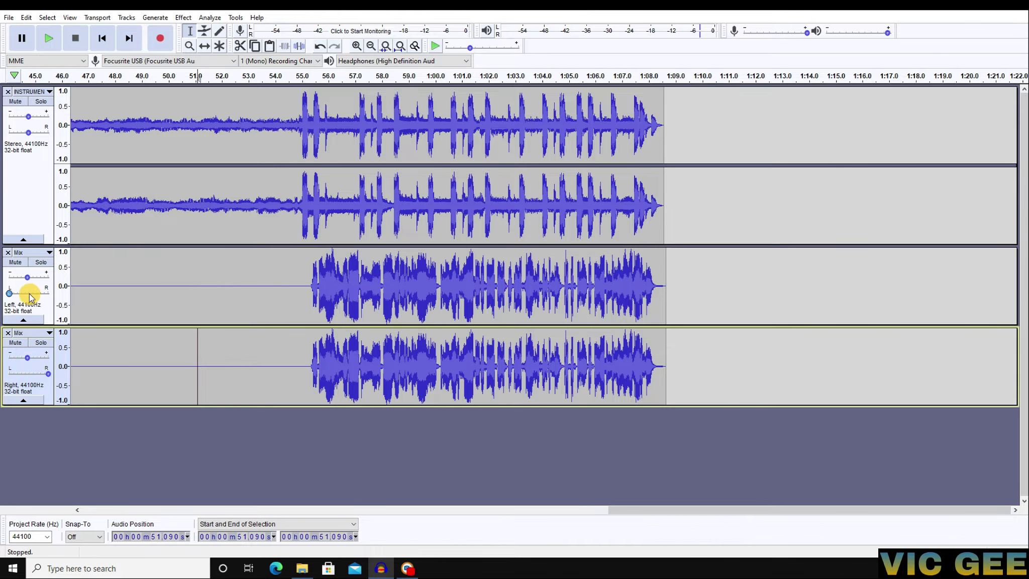
left_click_drag(27, 278, 27, 278)
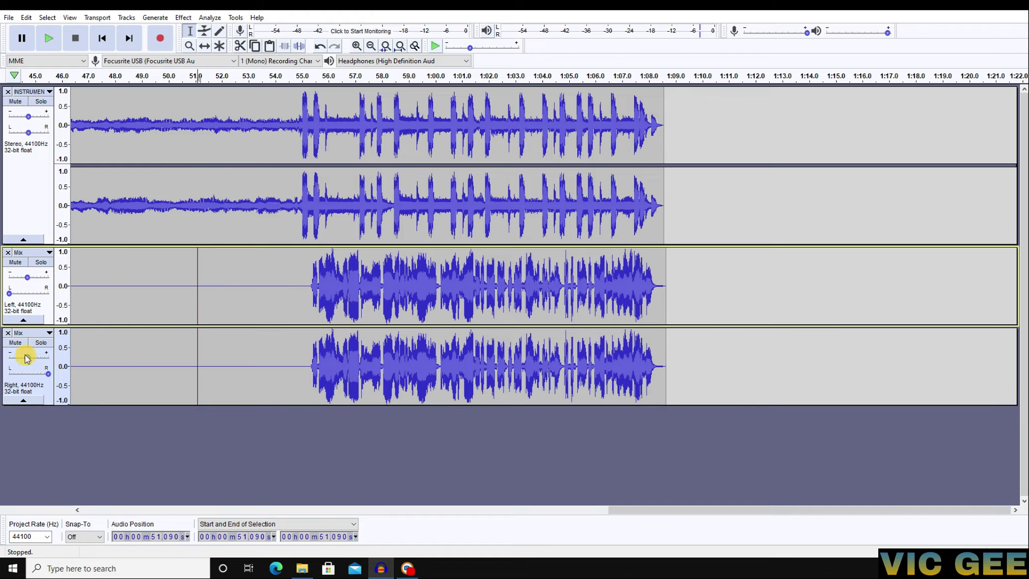
left_click_drag(27, 357, 28, 357)
left_click(297, 285)
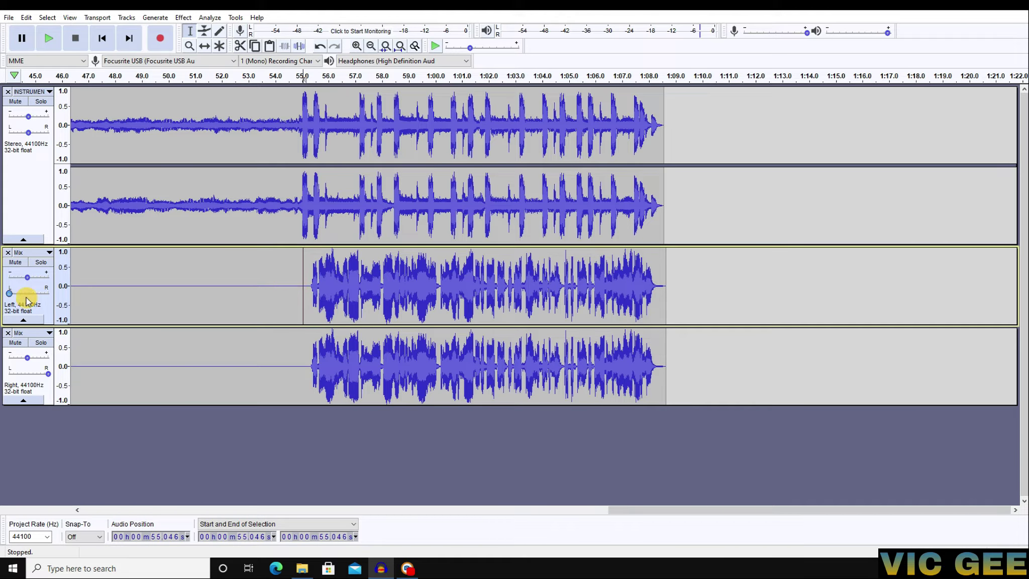
left_click(10, 294)
left_click(292, 284)
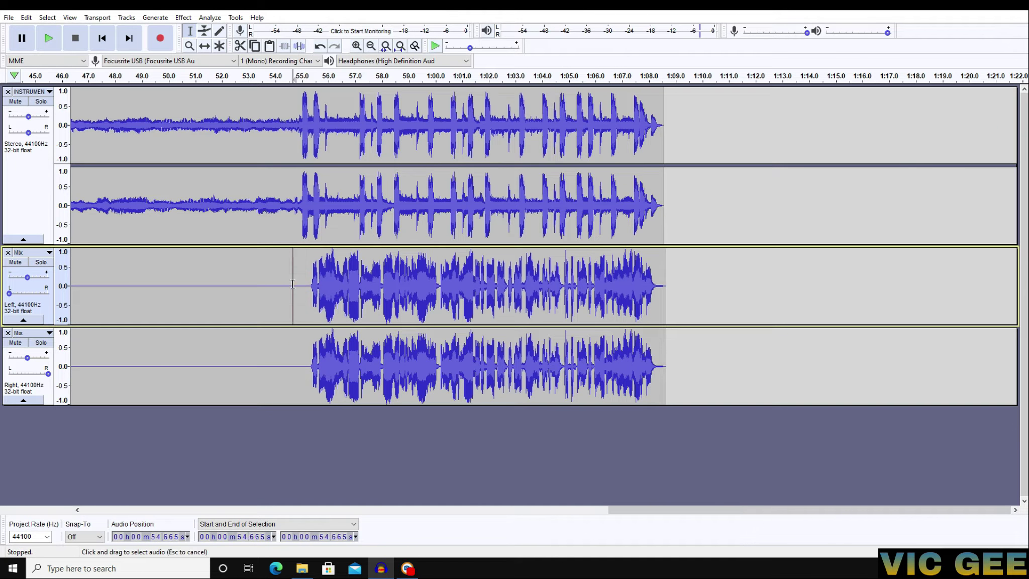
Step: Select both panned vocal tracks, trim their gains slightly further, and mix and render them into one stereo track
left_click_drag(293, 285, 286, 389)
left_click(27, 276)
left_click_drag(27, 276, 26, 276)
left_click_drag(28, 358, 27, 357)
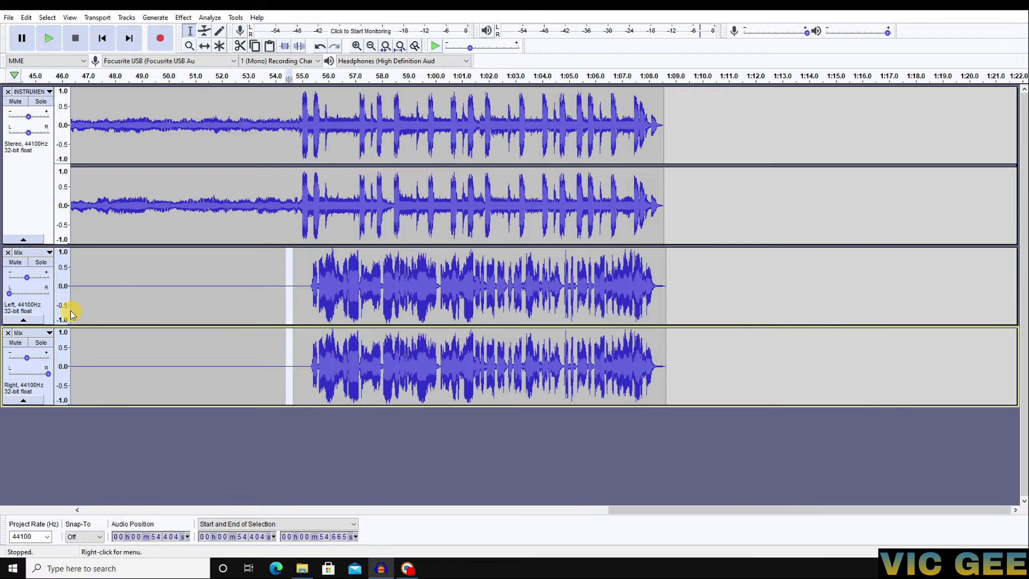
left_click(130, 18)
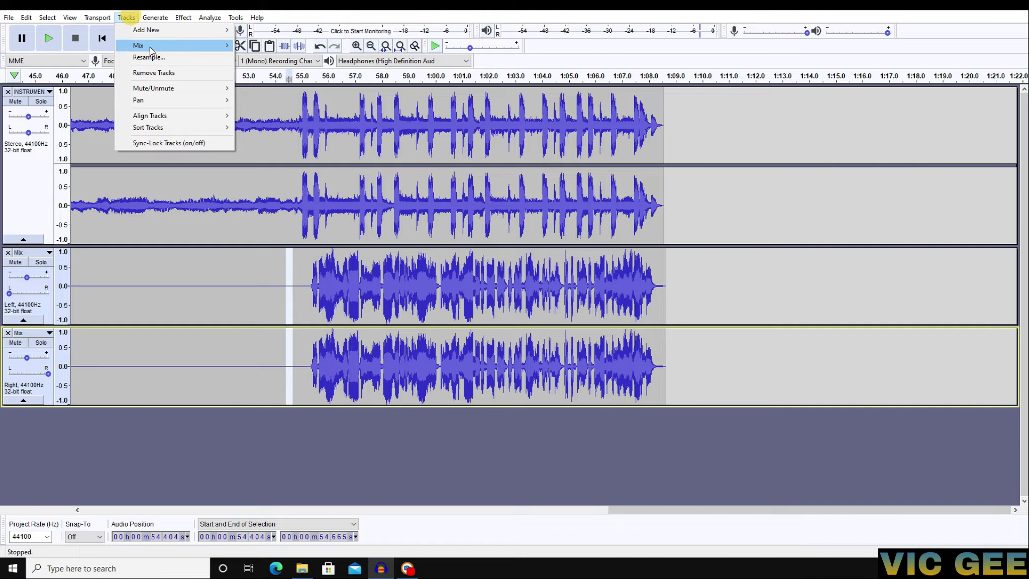
mouse_move(145, 45)
left_click(281, 62)
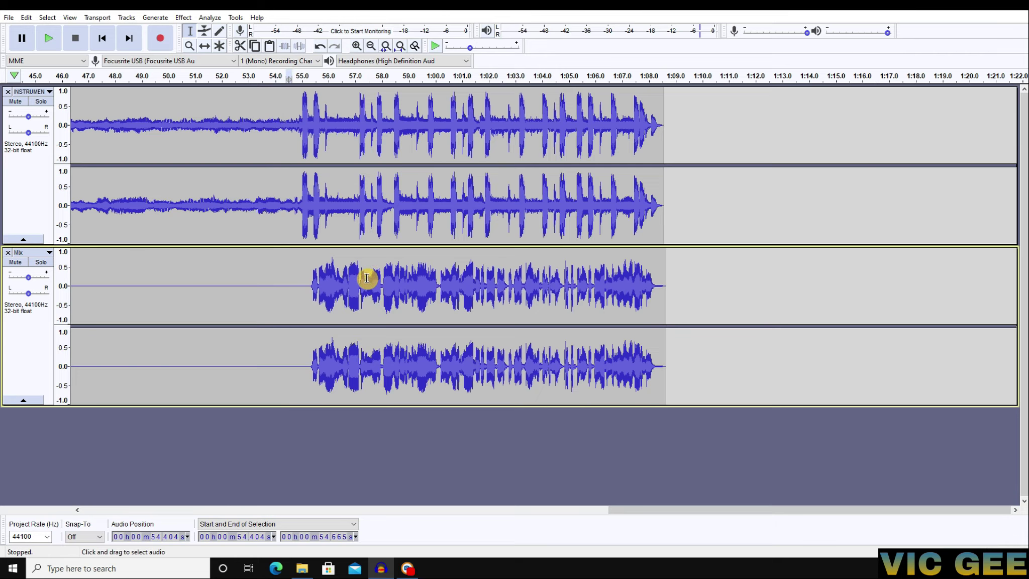
Step: Play the rendered stereo vocals with the instrumental from about 53.9 s to check how the mix sounds
left_click(388, 294)
left_click(507, 297)
left_click(324, 291)
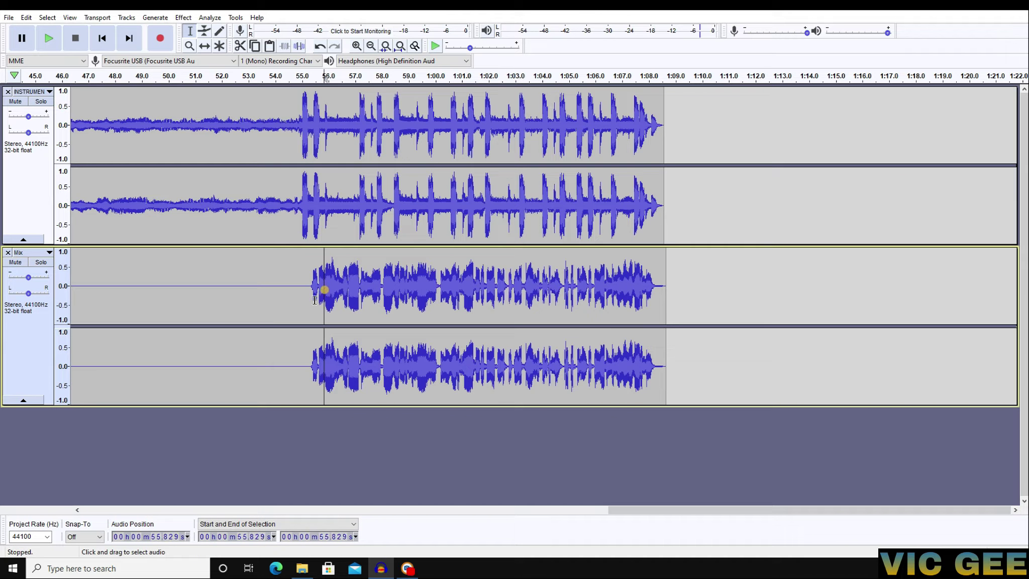
left_click(306, 293)
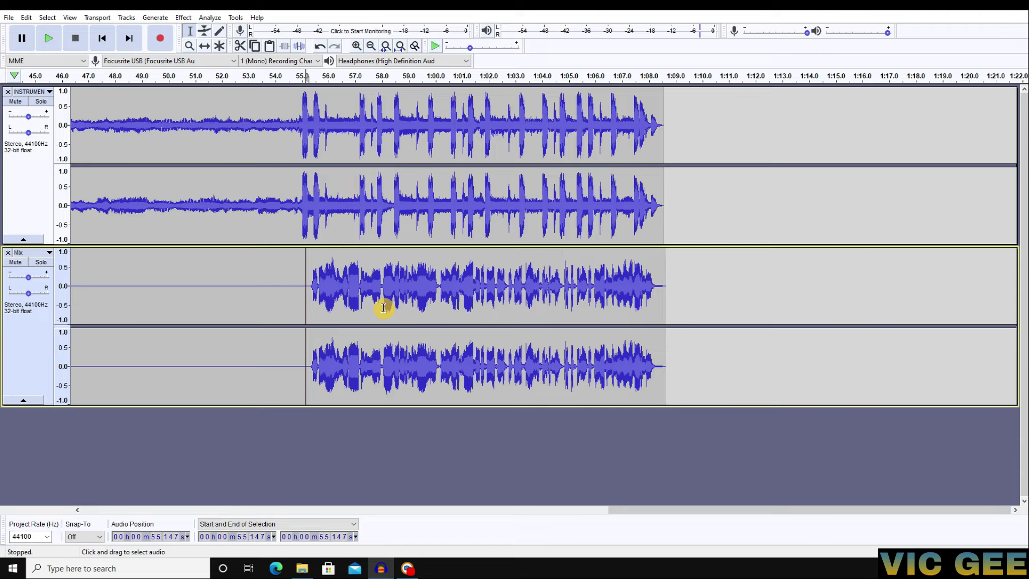
left_click(302, 279)
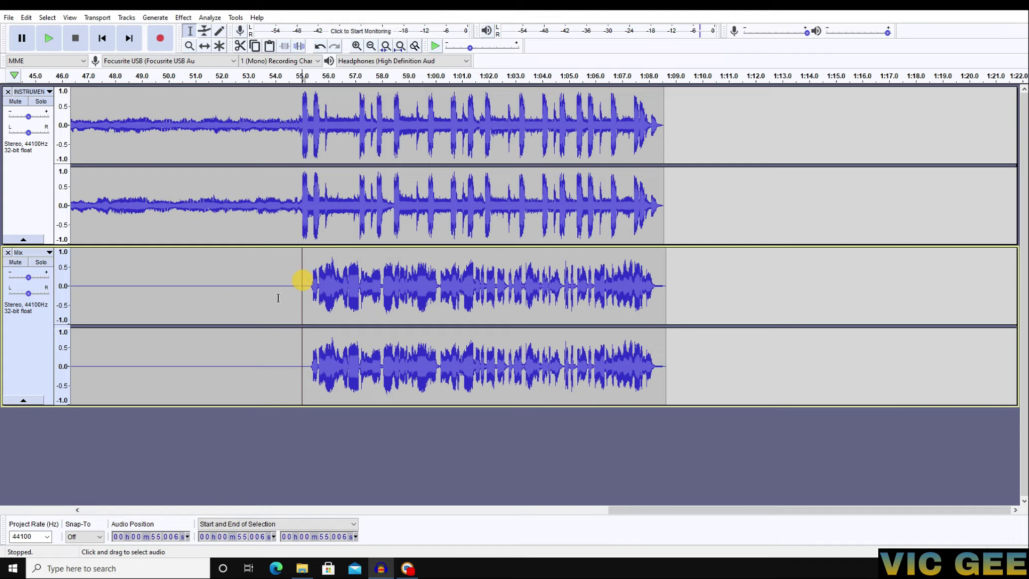
left_click_drag(301, 280, 271, 281)
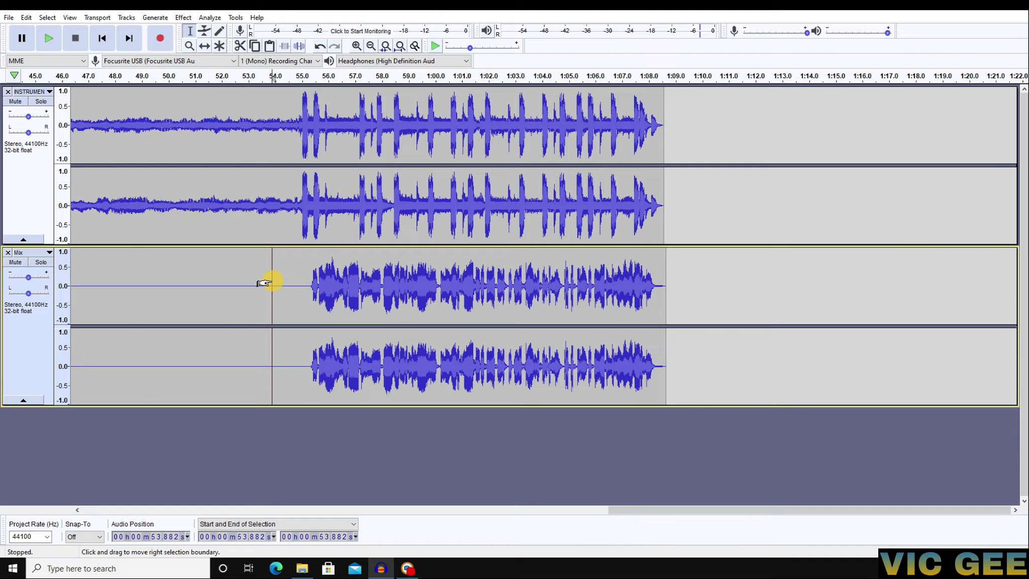
key("space")
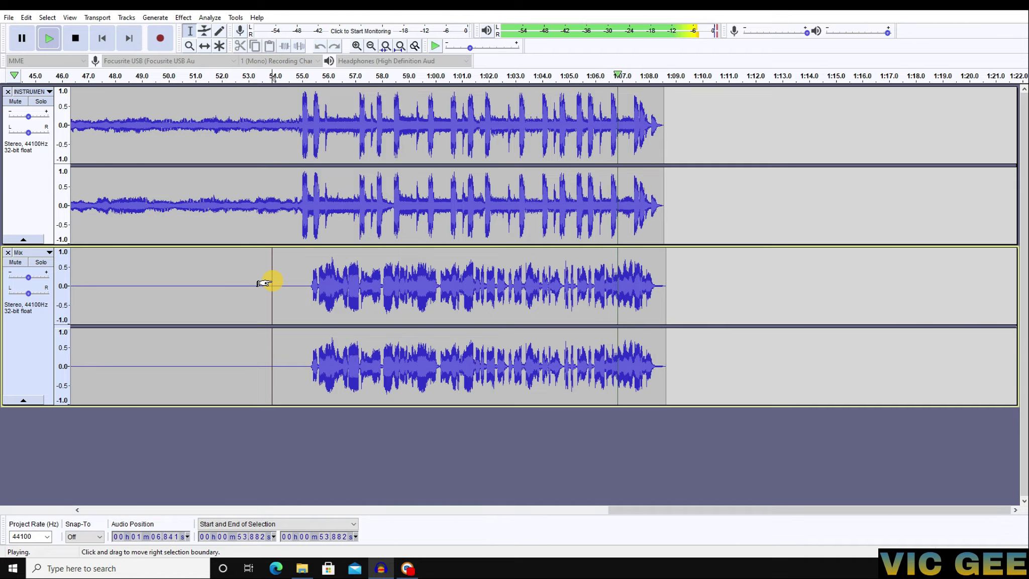
left_click(82, 42)
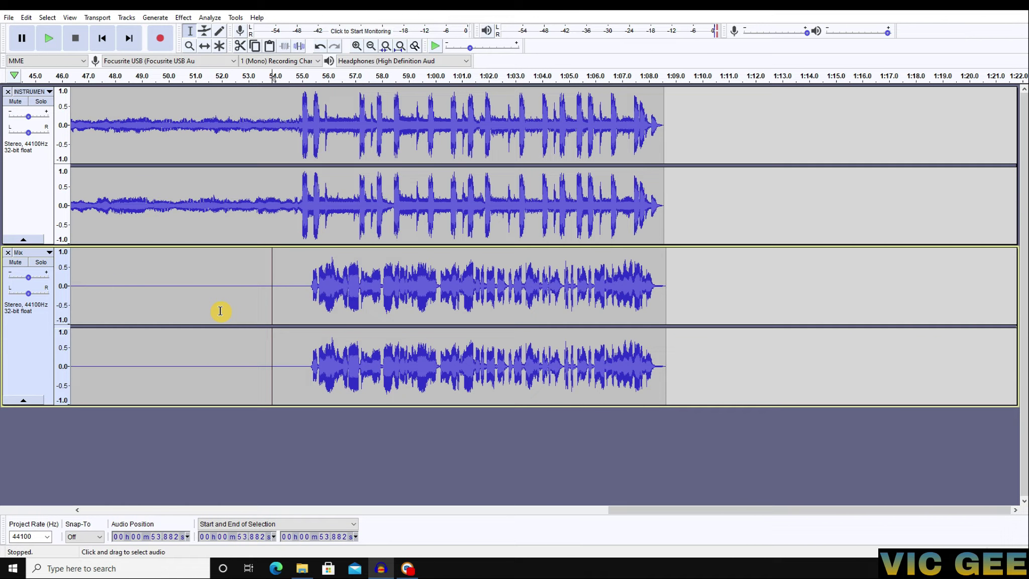
Step: Replay the vocals and instrumental from about 55.0 s, just before the vocals begin
left_click(299, 290)
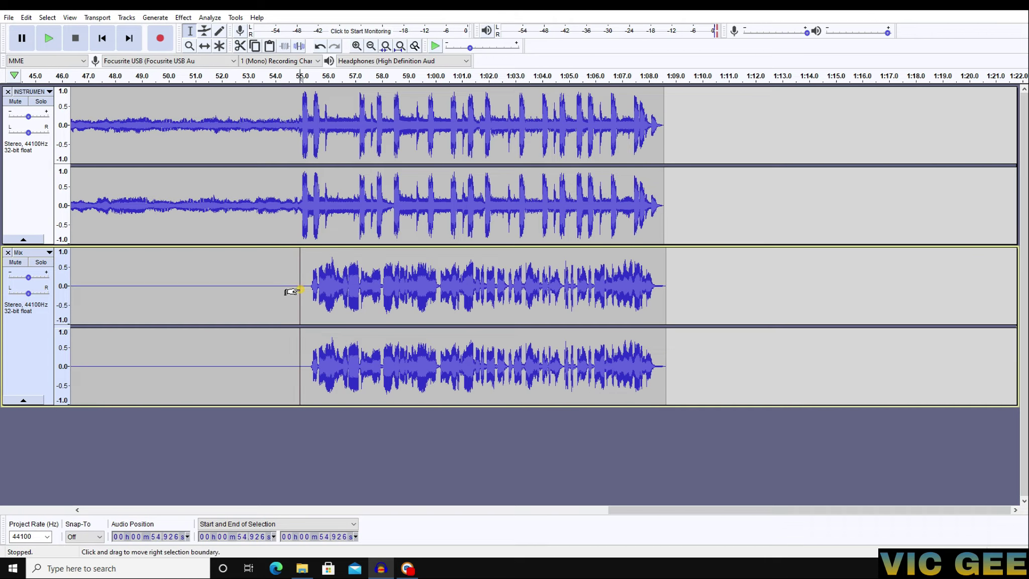
left_click(302, 290)
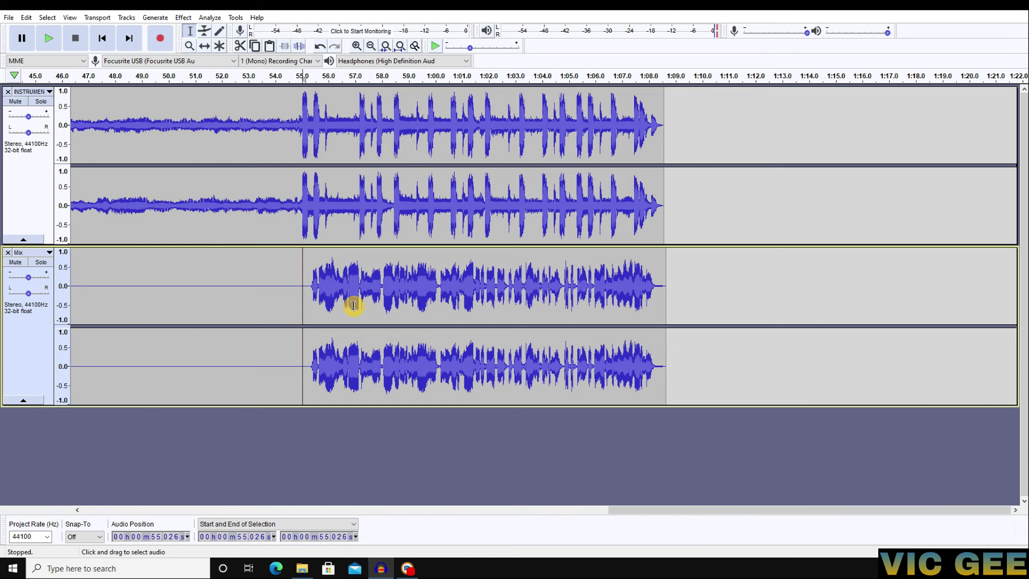
key("space")
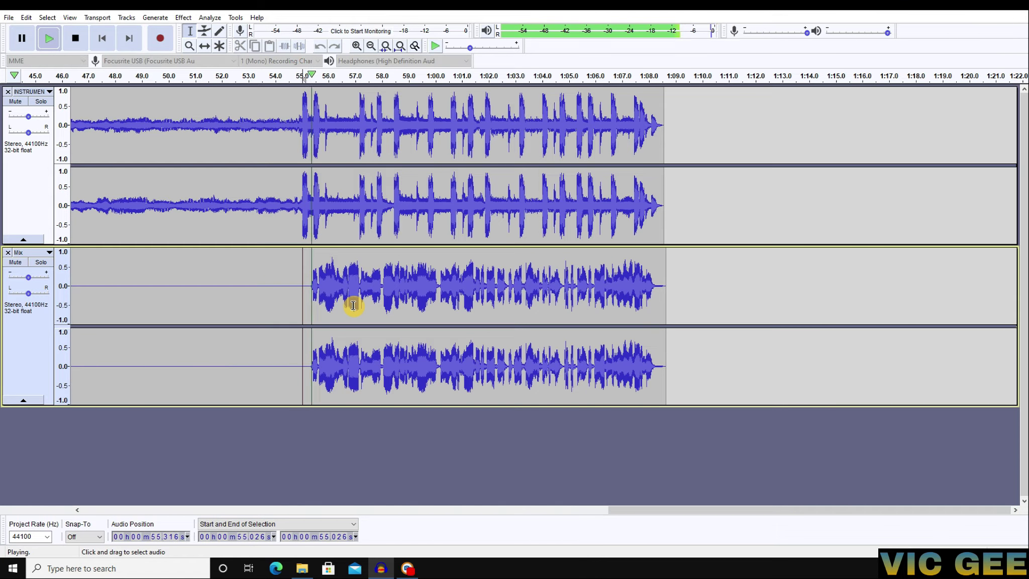